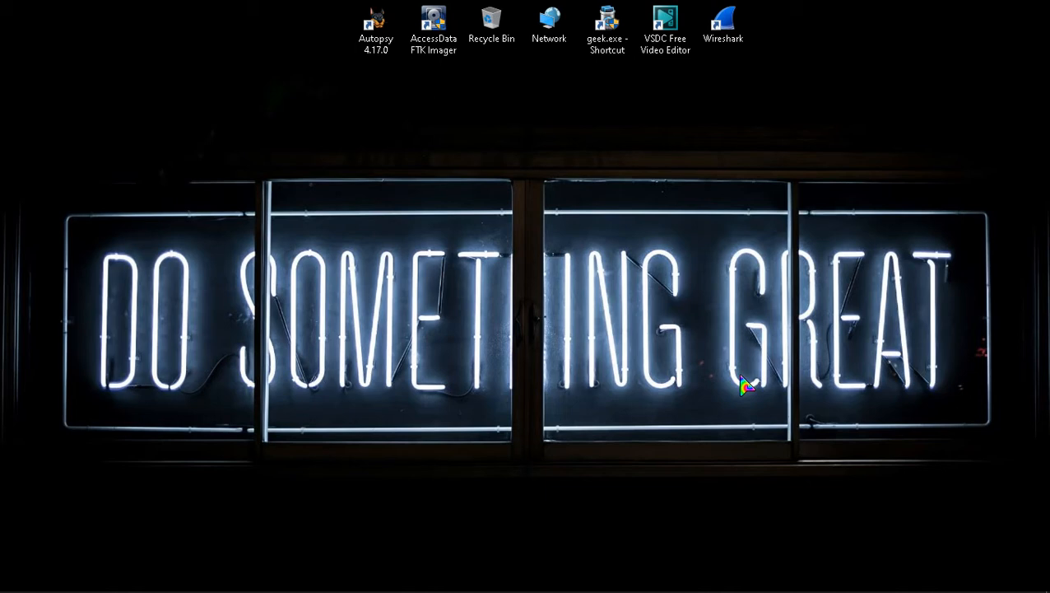
pyautogui.moveTo(774, 591)
pyautogui.moveTo(667, 590)
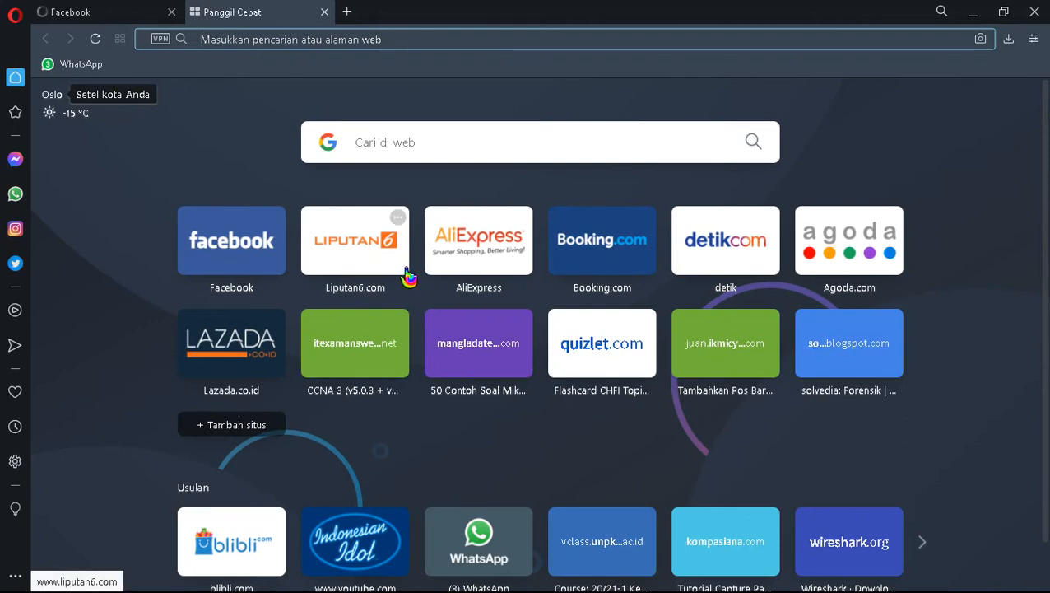
pyautogui.click(172, 11)
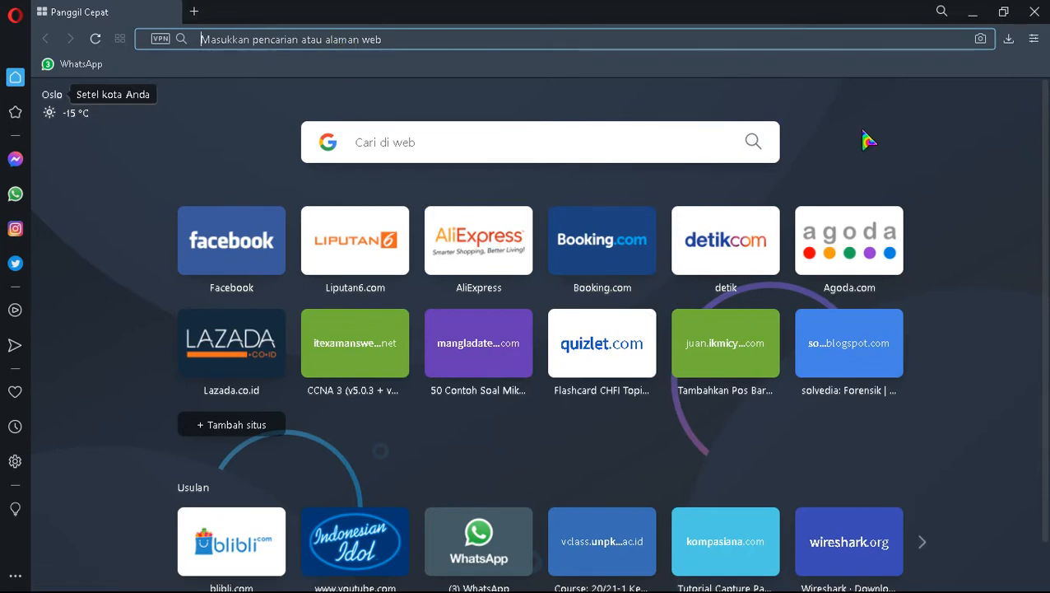
pyautogui.write('google')
pyautogui.press('Return')
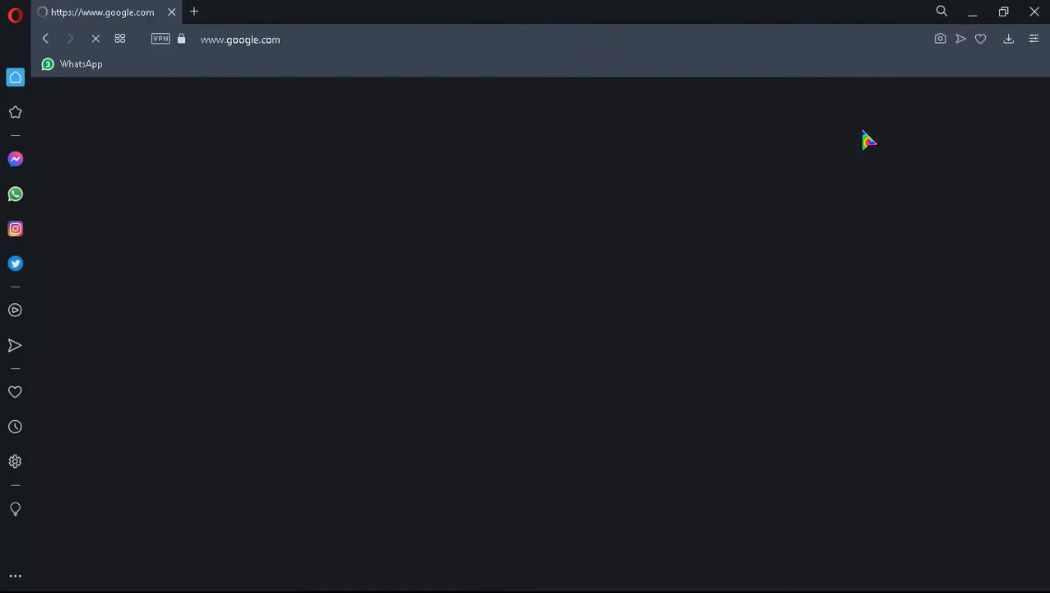
# Search Google for "wireshark download"
pyautogui.click(469, 306)
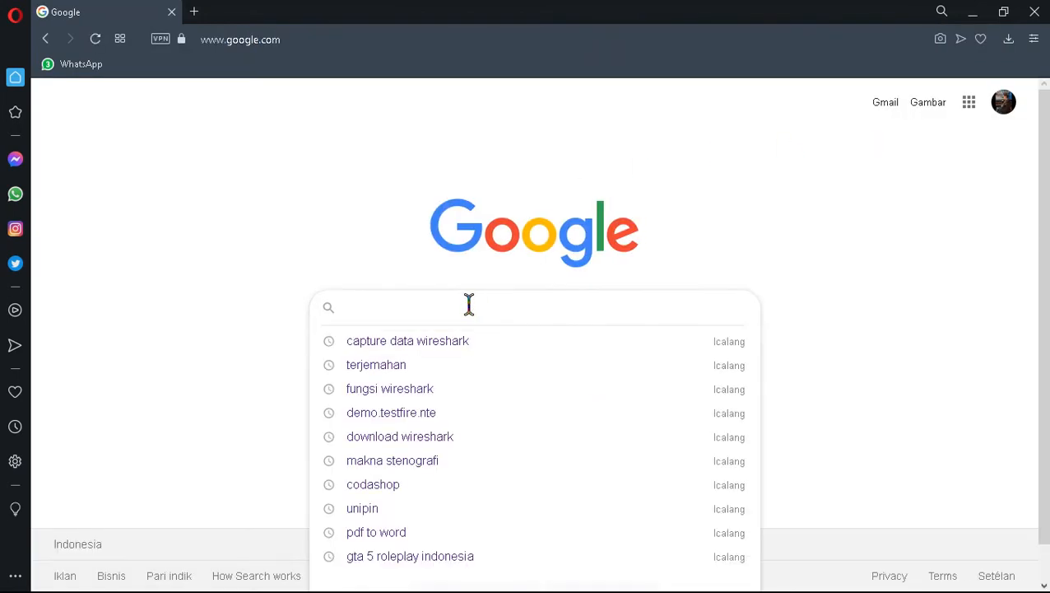
pyautogui.write('wireshark')
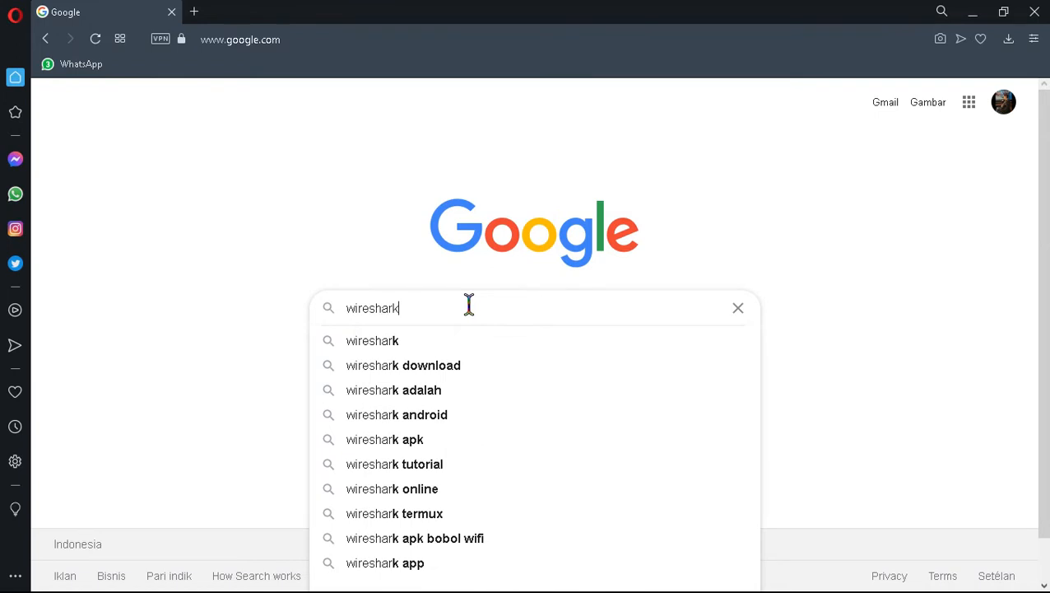
pyautogui.press('Down')
pyautogui.press('Down')
pyautogui.press('Return')
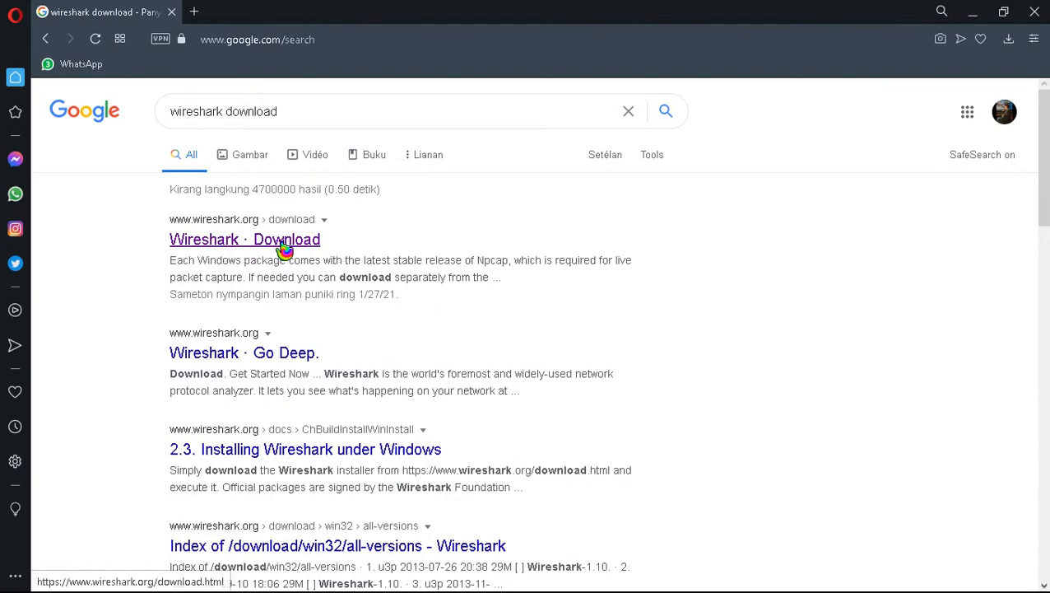
pyautogui.click(1038, 12)
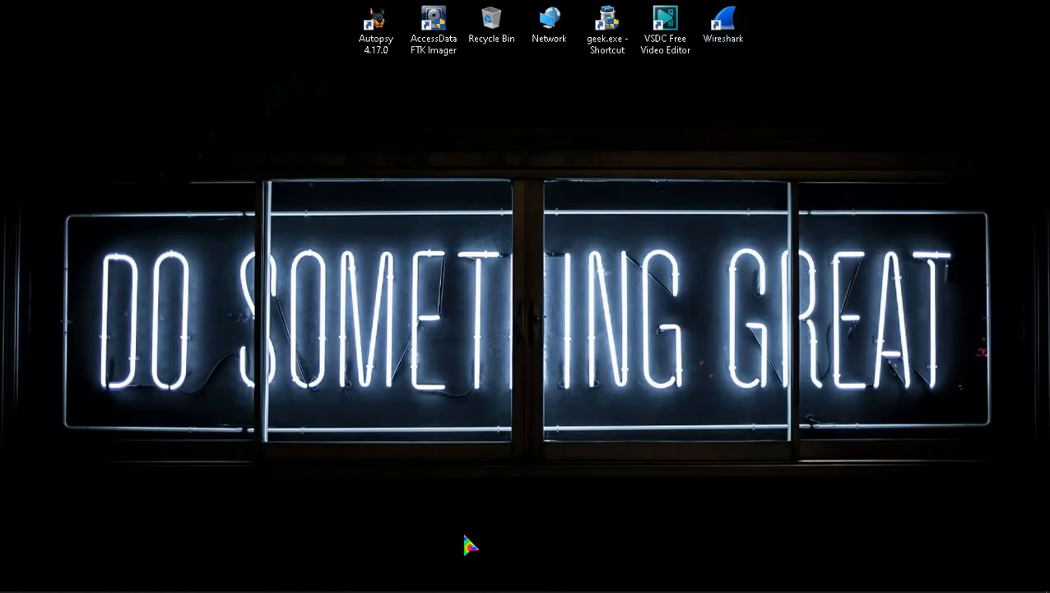
pyautogui.click(342, 580)
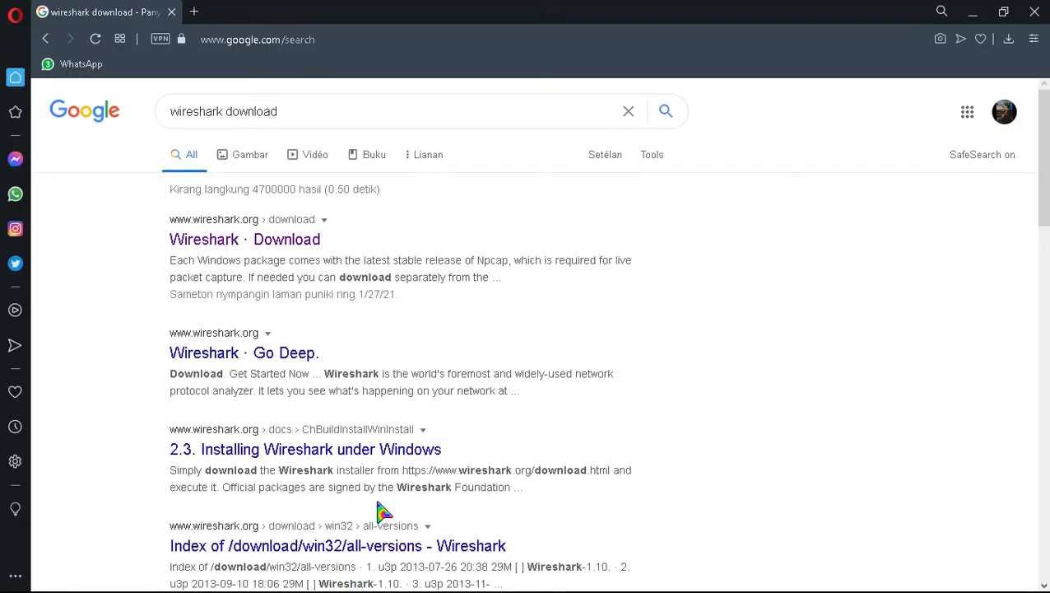
# Open the Wireshark Download result and look through its release, installation notes and third-party package sections
pyautogui.click(286, 247)
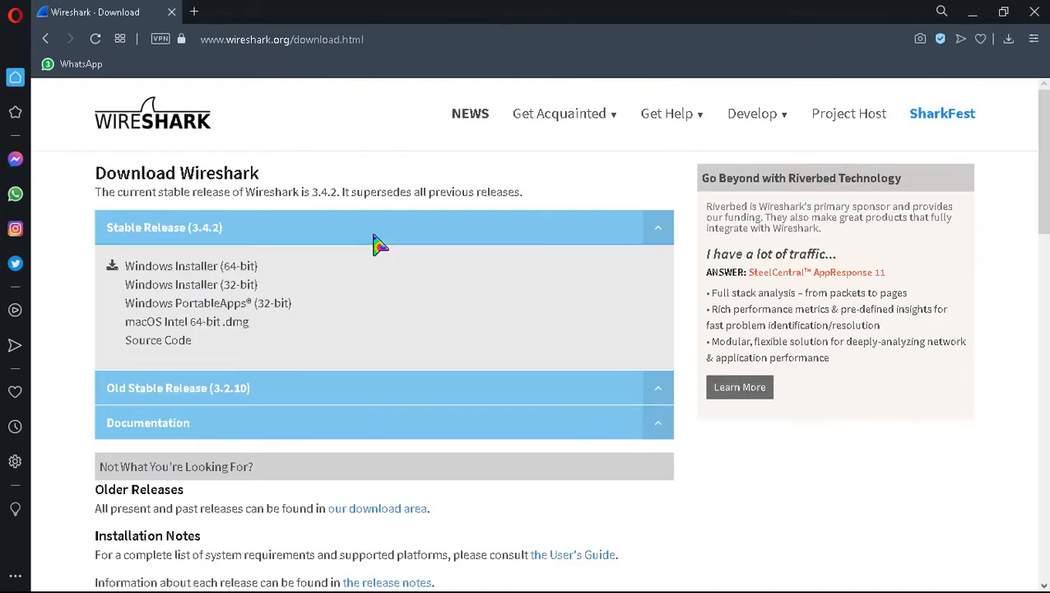
pyautogui.scroll(-4, 194, 140)
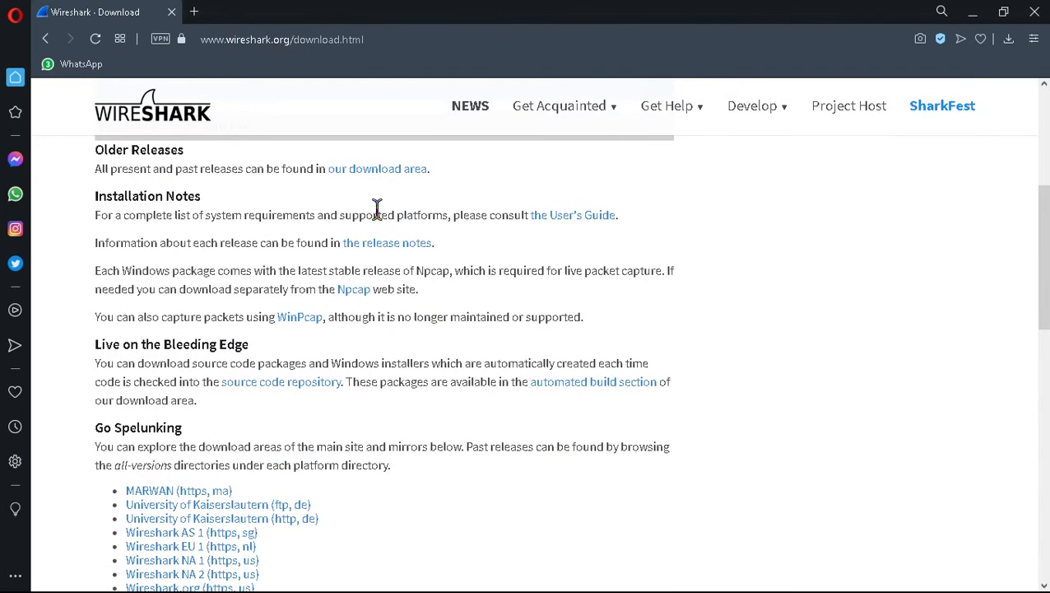
pyautogui.scroll(-11, 379, 213)
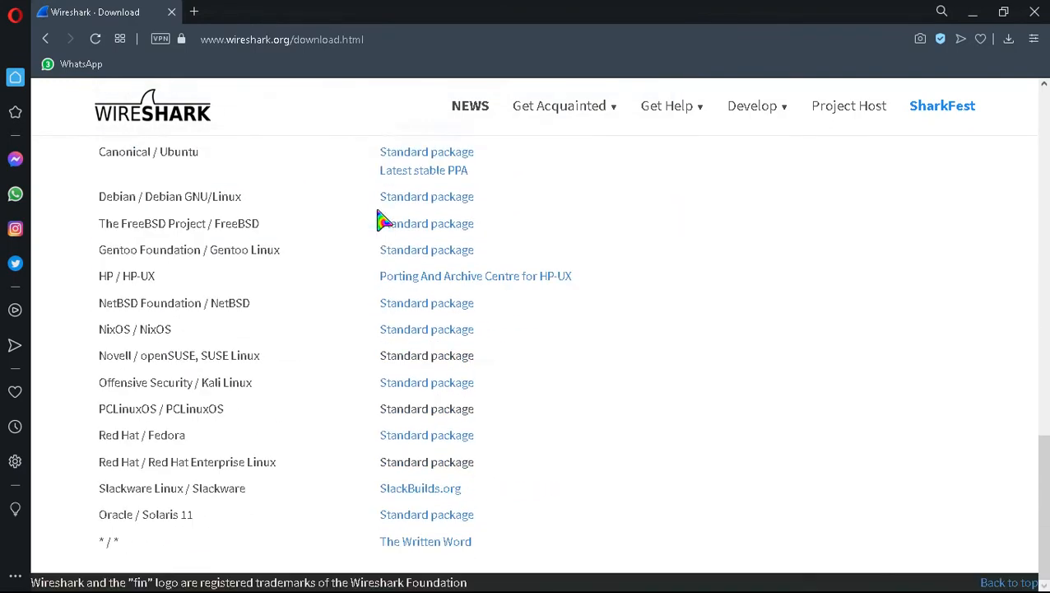
pyautogui.scroll(3, 383, 218)
pyautogui.scroll(1, 383, 219)
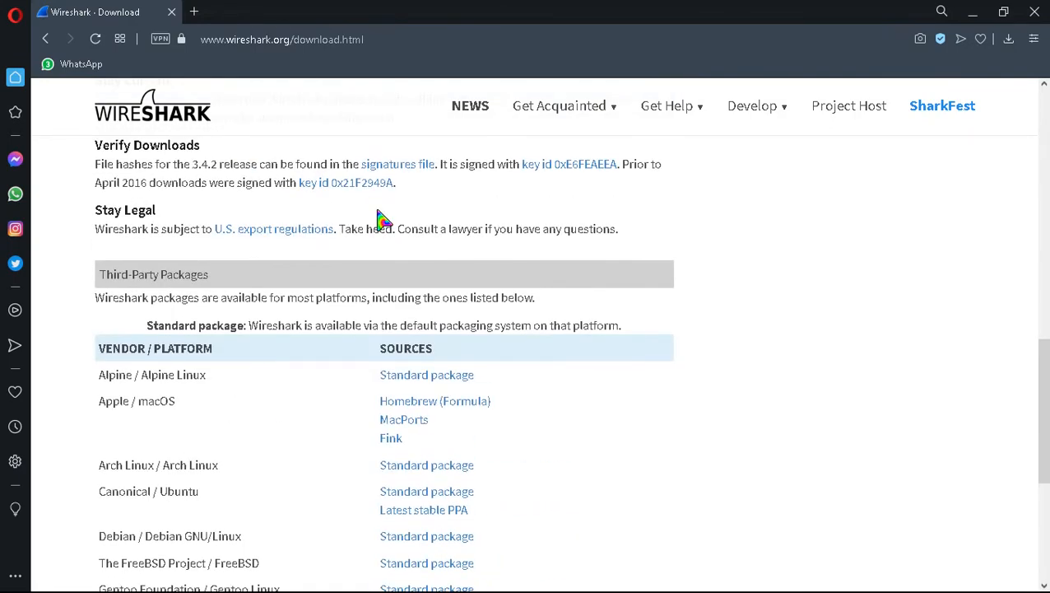
pyautogui.scroll(-2, 382, 218)
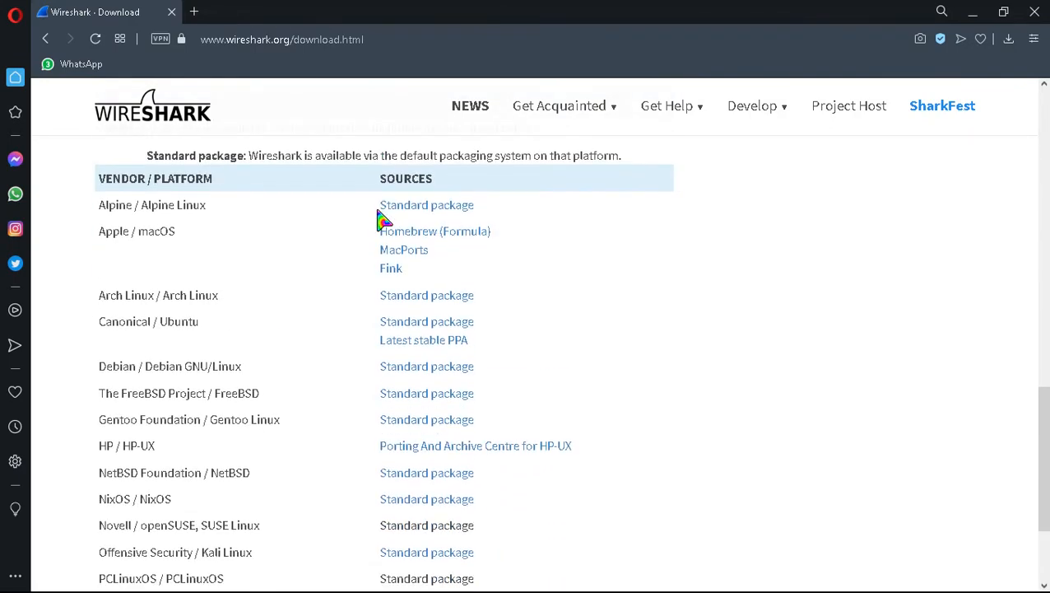
pyautogui.scroll(8, 383, 218)
pyautogui.scroll(1, 383, 220)
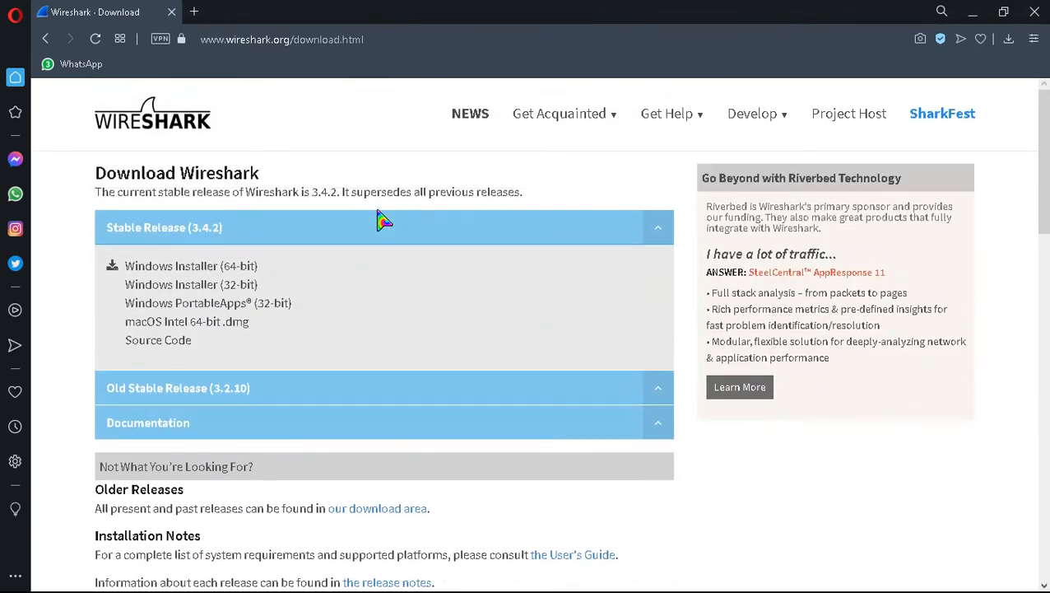
# View the Old Stable Release (3.2.10) downloads, then expand the Stable Release (3.4.2) list again
pyautogui.click(664, 392)
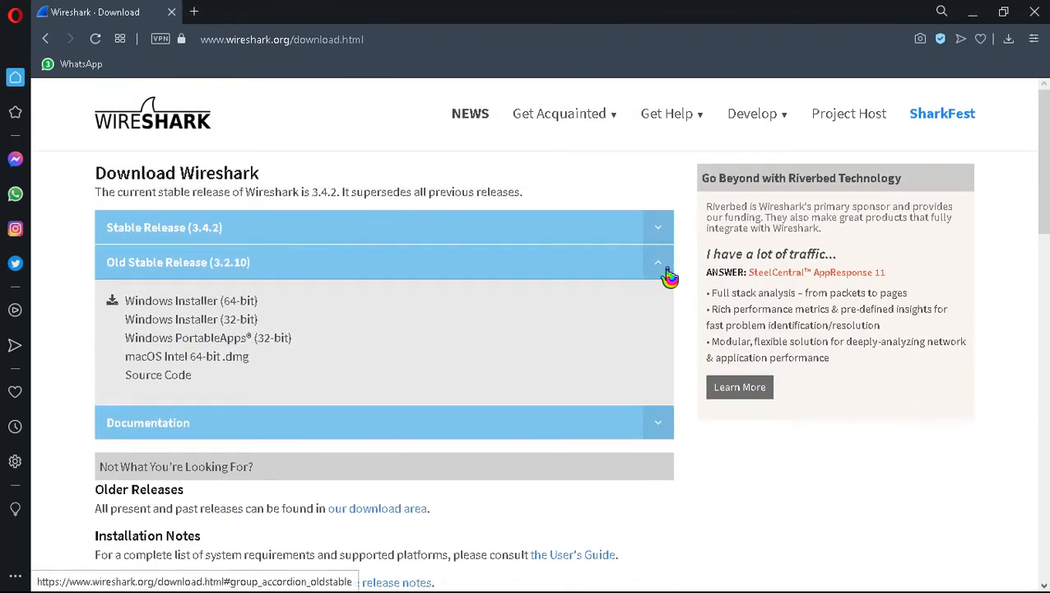
pyautogui.click(658, 263)
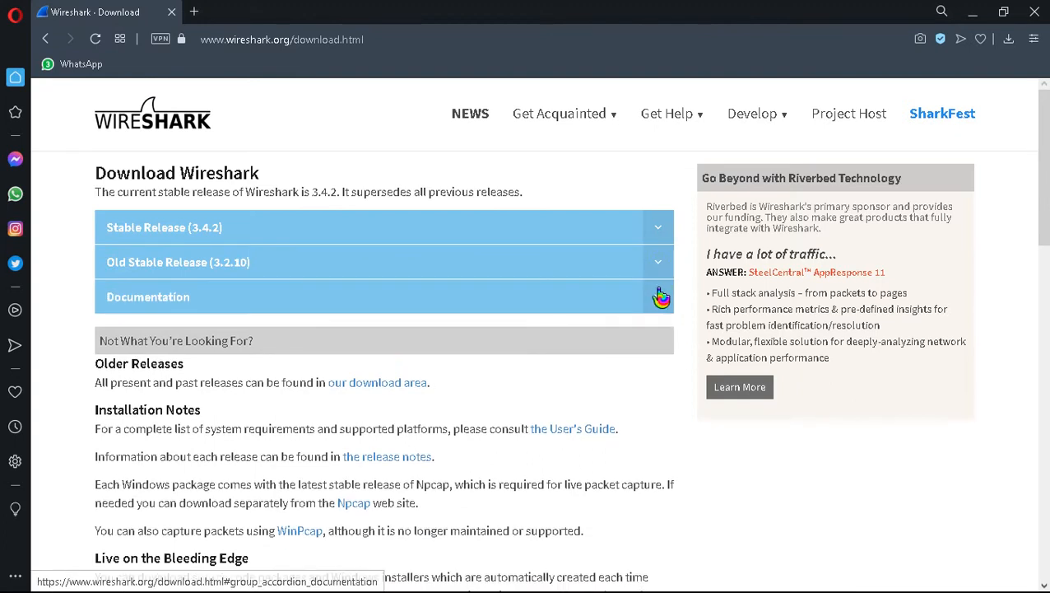
pyautogui.click(659, 229)
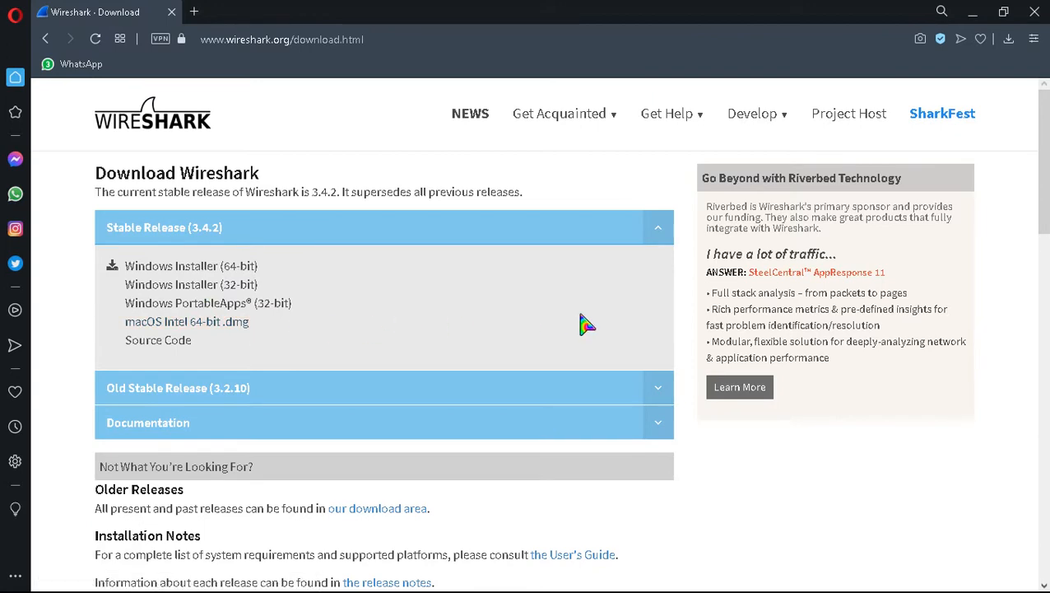
# Examine the Wireshark download page, including the mirrors and the third-party packages for each vendor and platform
pyautogui.scroll(-6, 581, 315)
pyautogui.scroll(6, 582, 315)
pyautogui.scroll(-10, 651, 193)
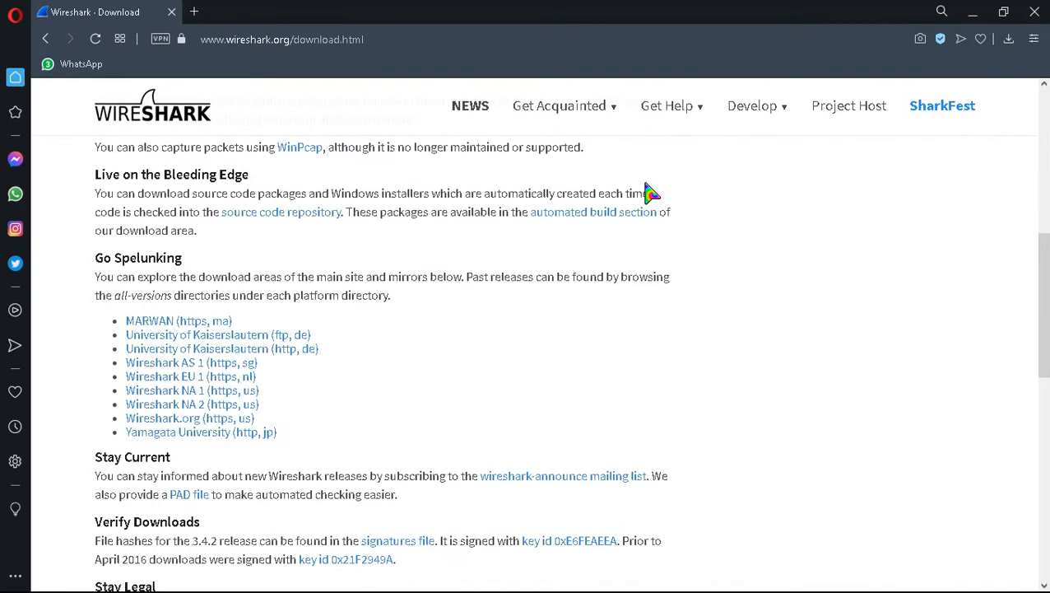
pyautogui.scroll(-8, 650, 193)
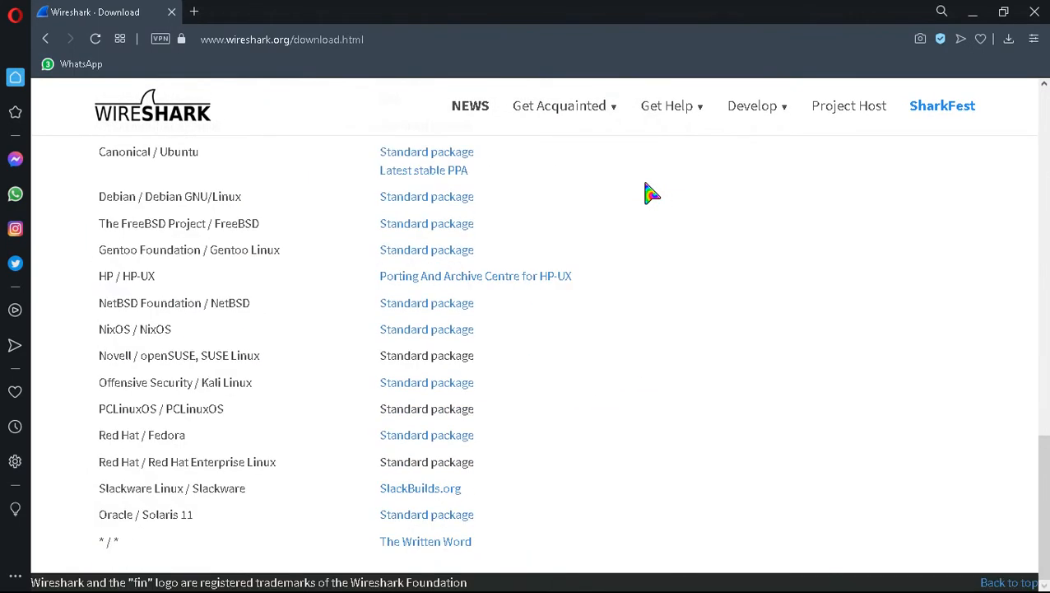
pyautogui.scroll(6, 650, 192)
pyautogui.scroll(-3, 650, 193)
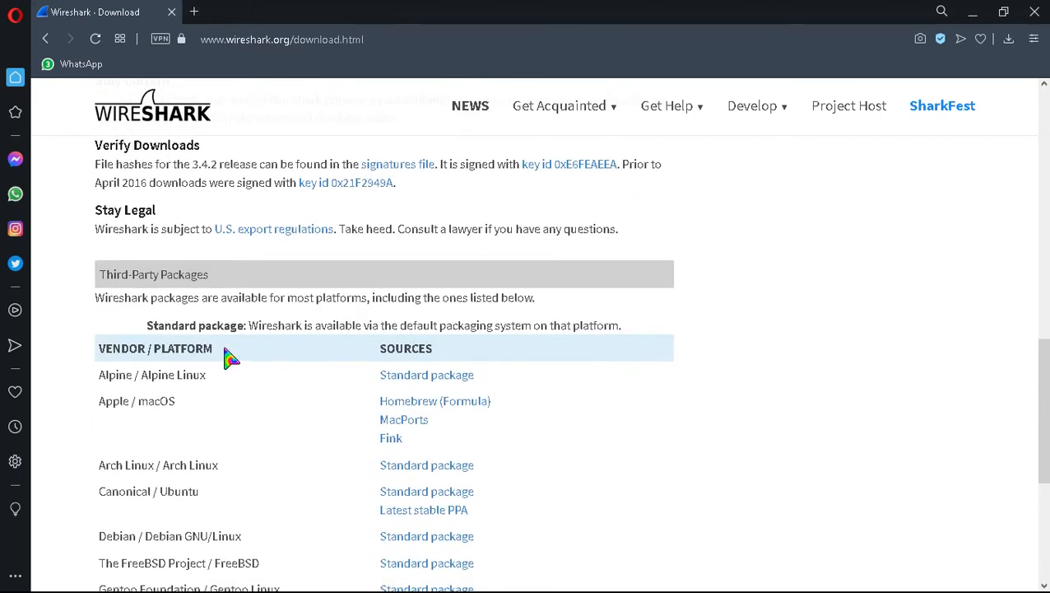
pyautogui.scroll(-4, 163, 346)
pyautogui.scroll(10, 207, 274)
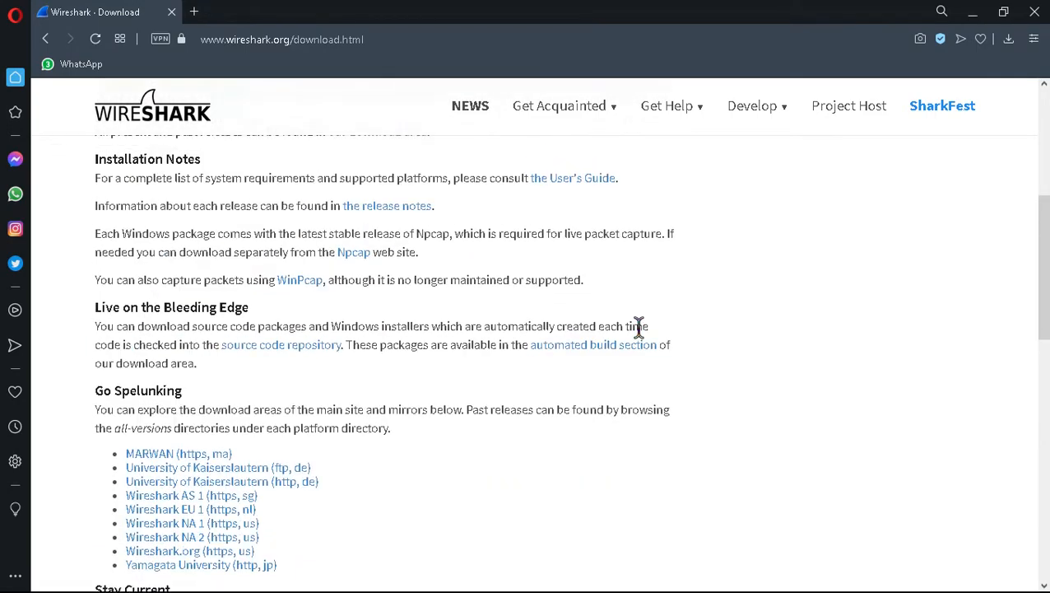
pyautogui.scroll(5, 639, 326)
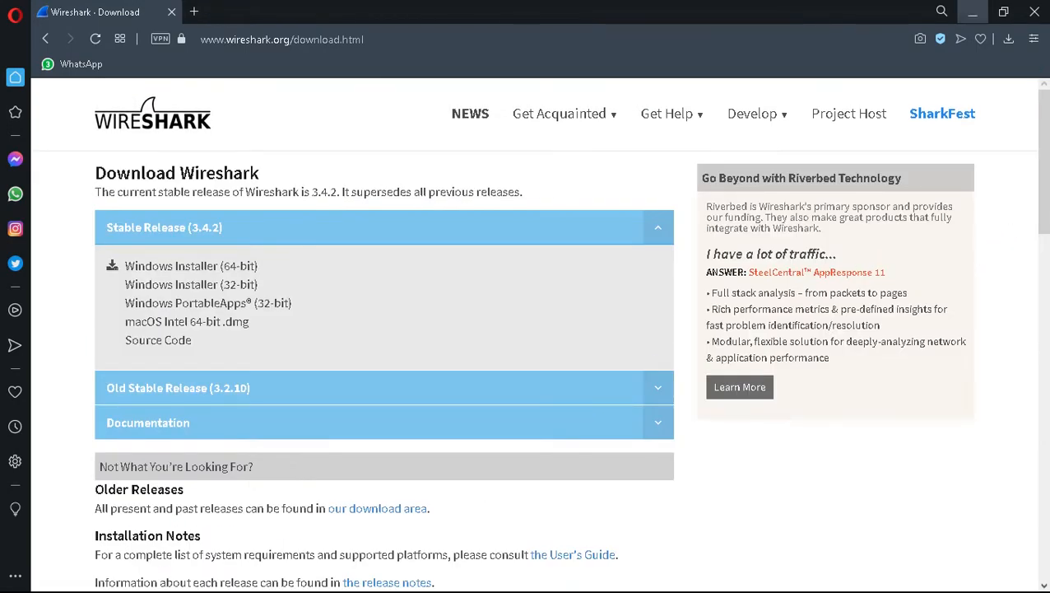
pyautogui.click(973, 12)
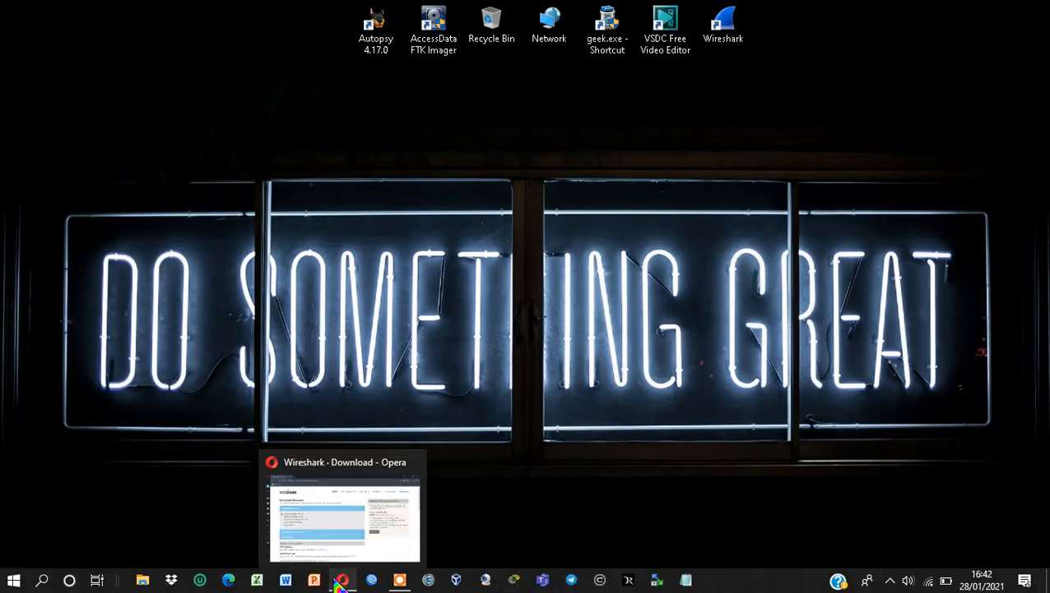
pyautogui.click(340, 581)
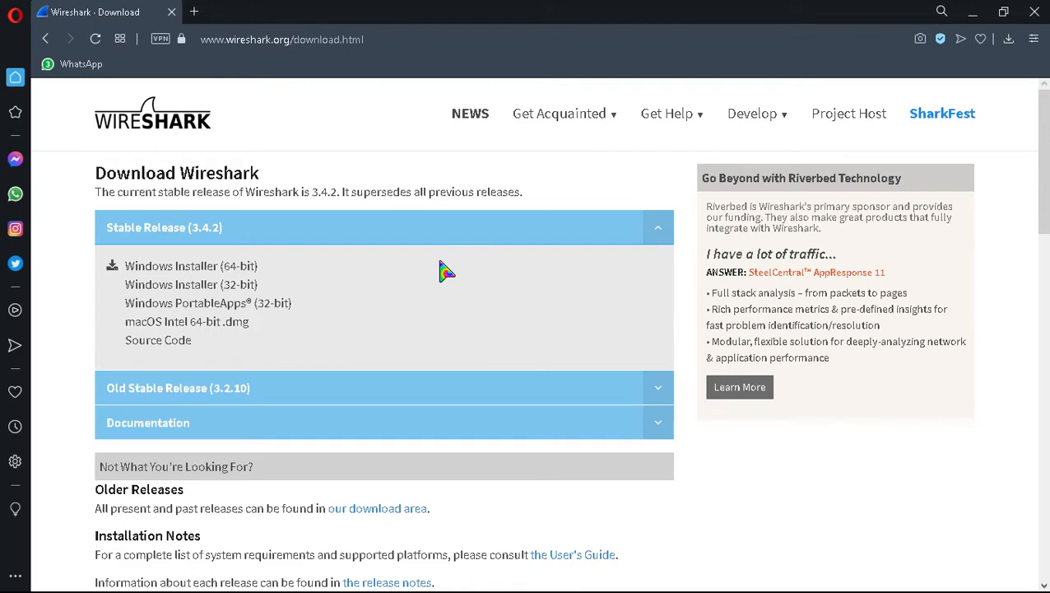
pyautogui.click(196, 13)
pyautogui.write('facebook.com')
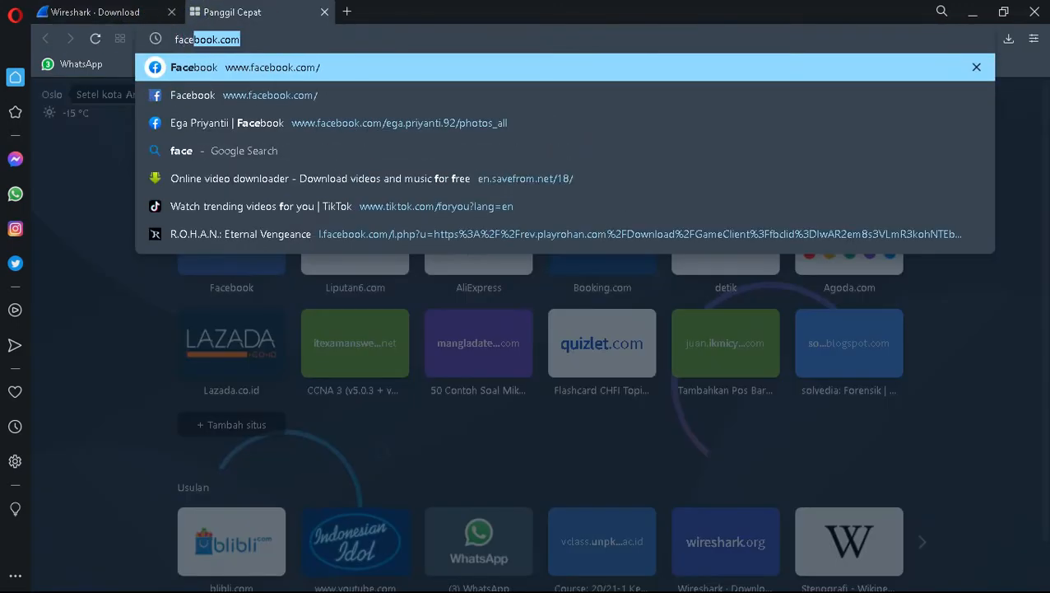
pyautogui.press('Return')
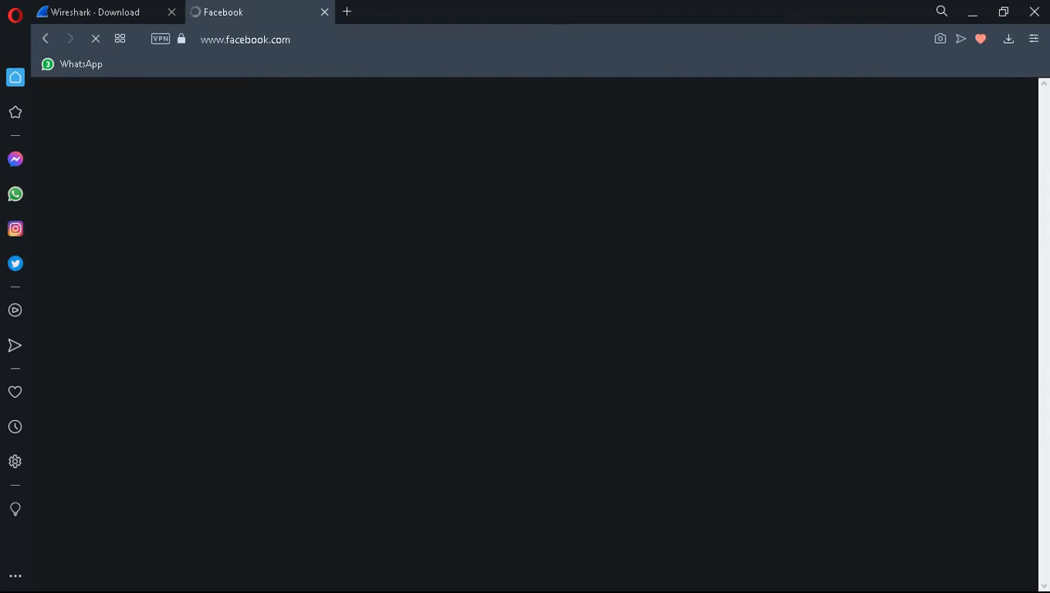
pyautogui.click(349, 13)
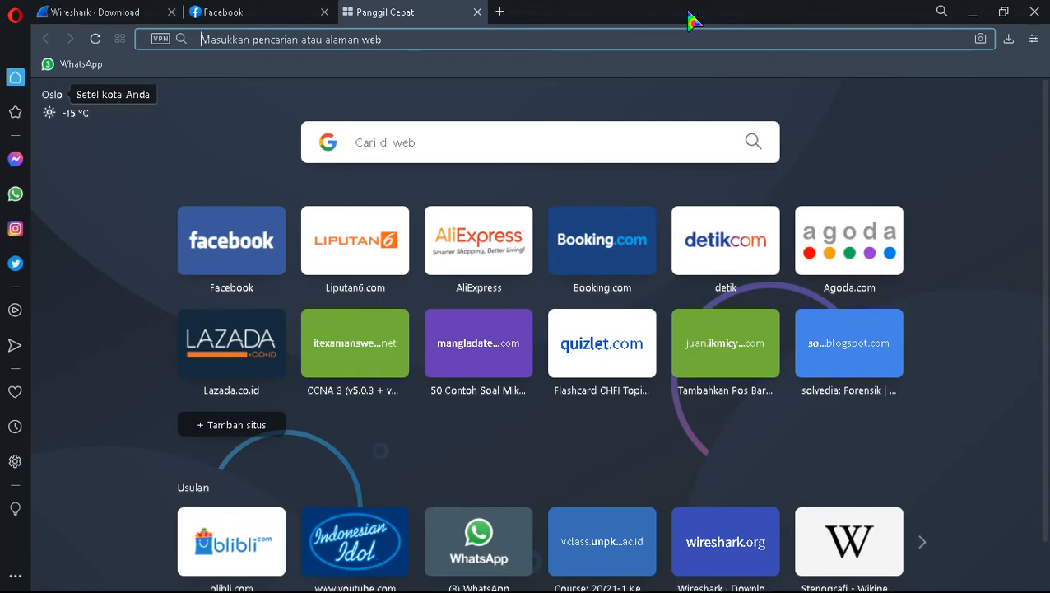
pyautogui.write('yout')
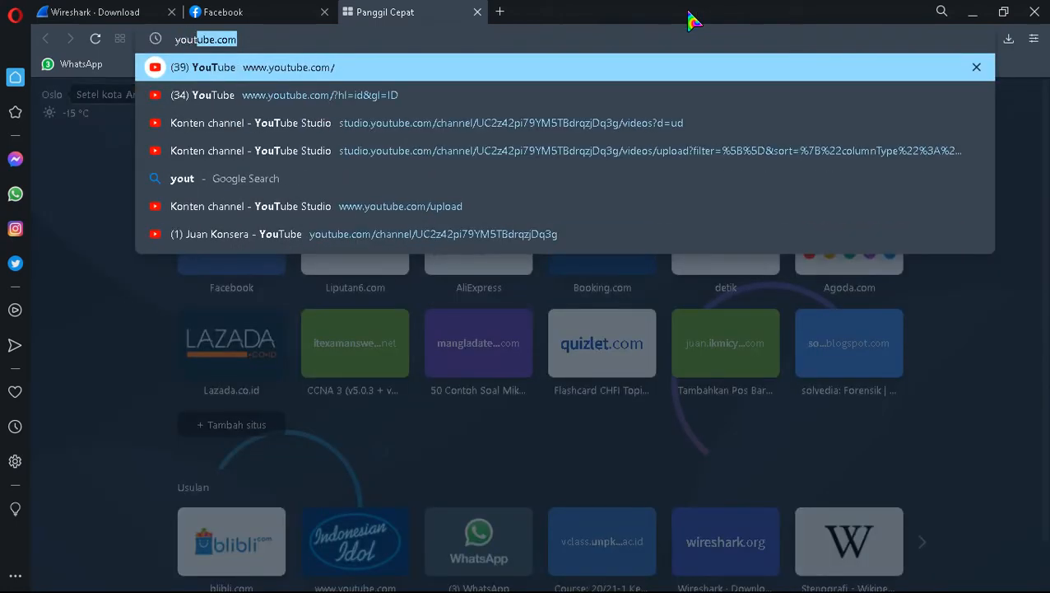
pyautogui.press('Return')
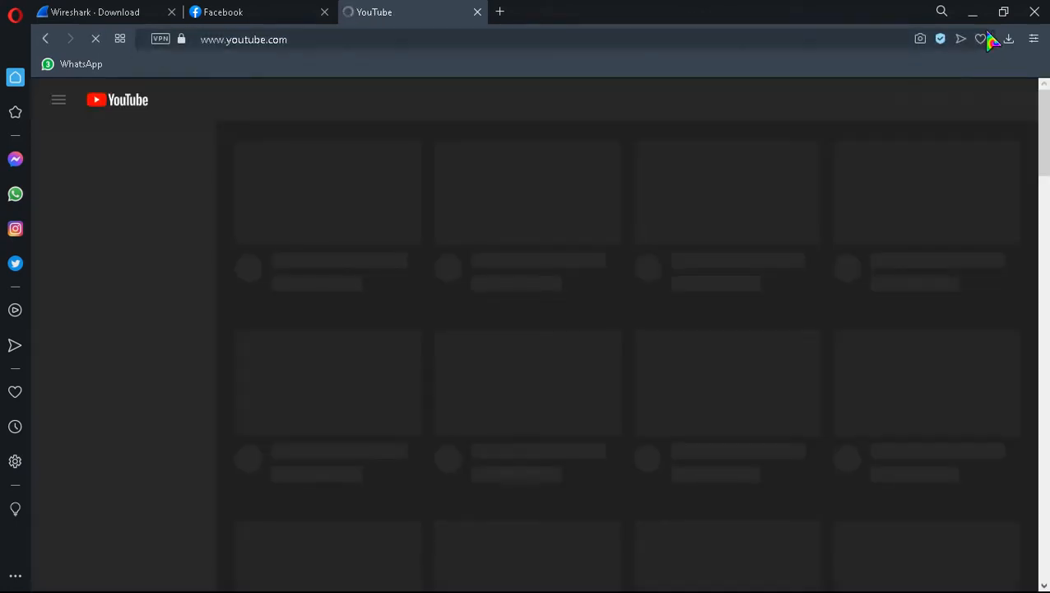
# Try to download the 64-bit Windows Installer of Wireshark 3.4.2 to the Aplikasi dsb (E:) drive
pyautogui.click(98, 13)
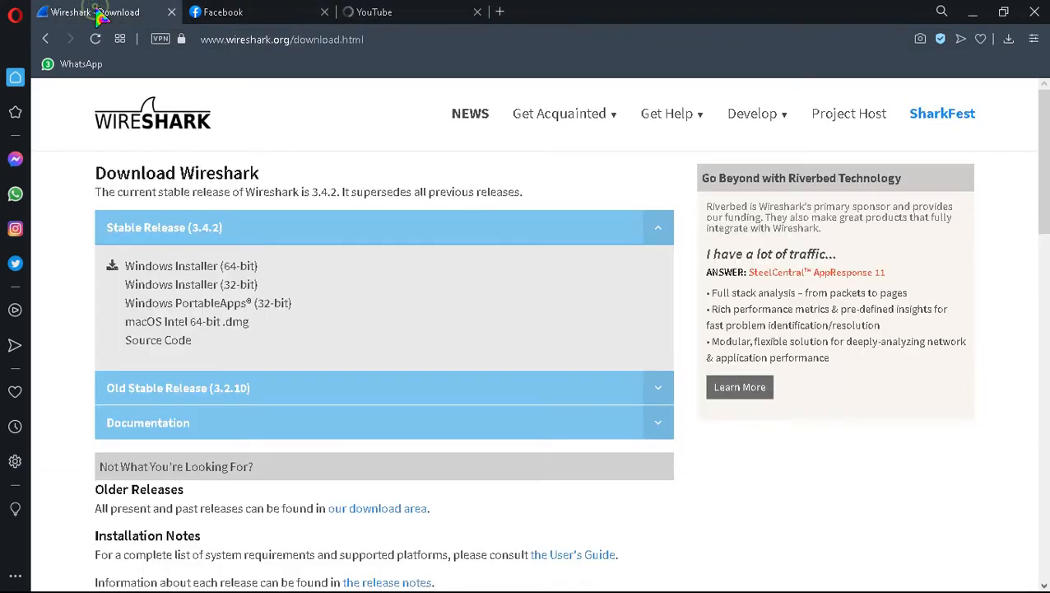
pyautogui.click(251, 278)
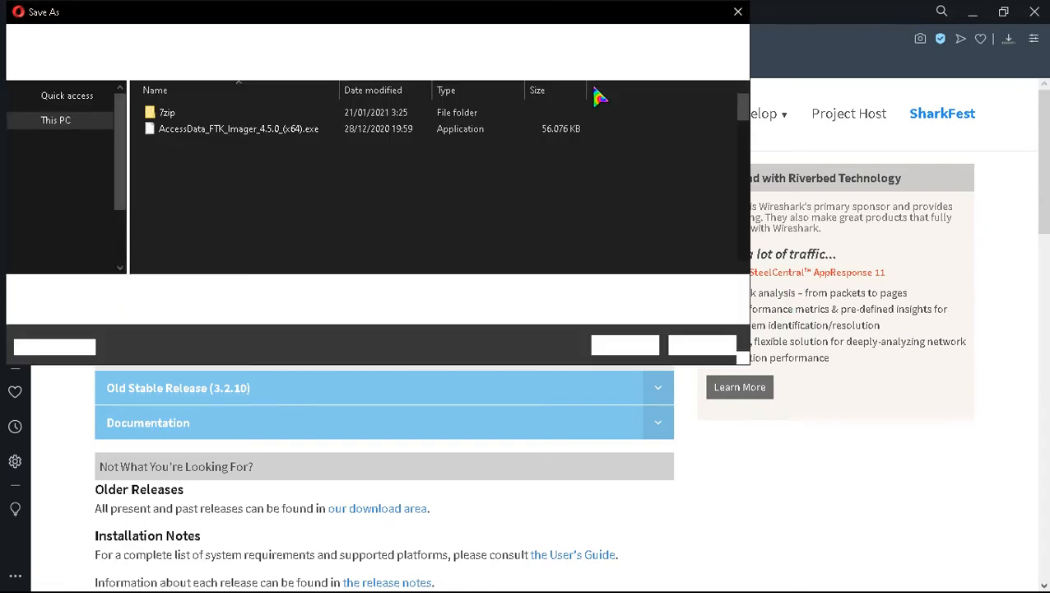
pyautogui.scroll(-1, 73, 218)
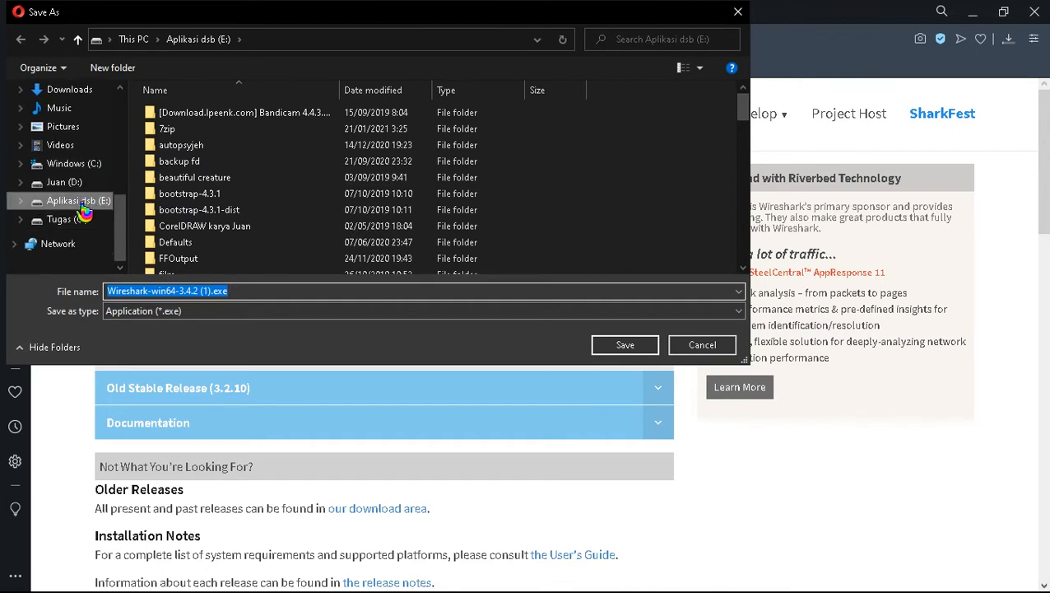
pyautogui.click(738, 12)
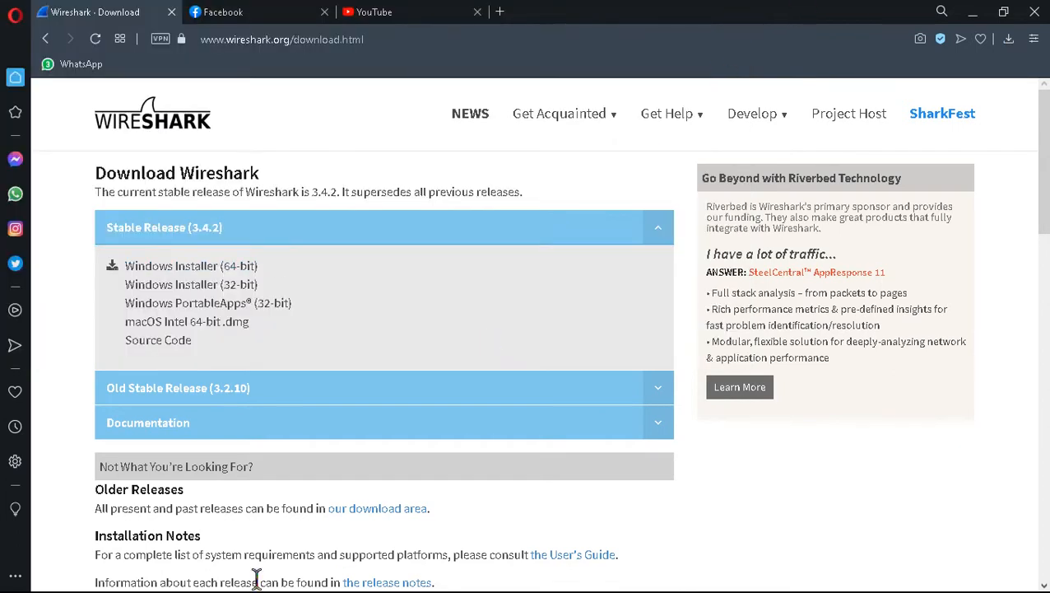
# Switch from the browser to File Explorer and open the Aplikasi dsb (E:) drive
pyautogui.click(972, 11)
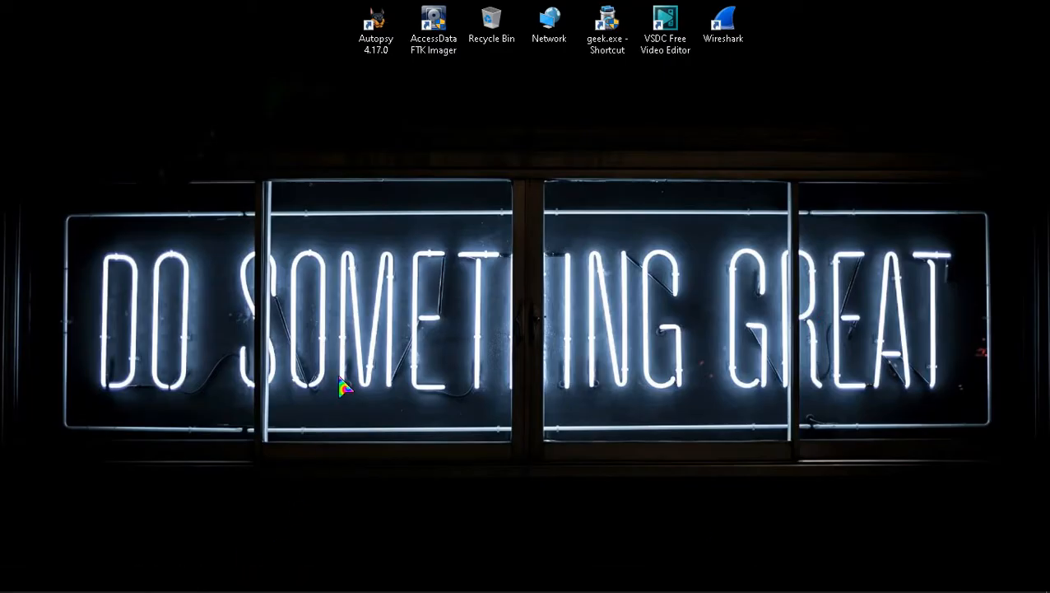
pyautogui.press('super+e')
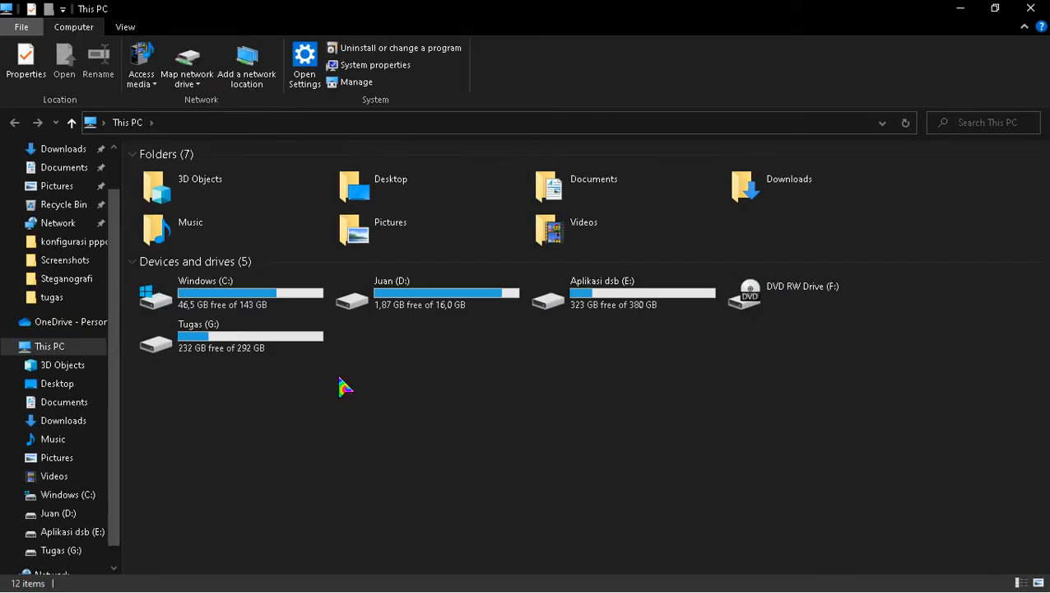
pyautogui.scroll(-1, 52, 498)
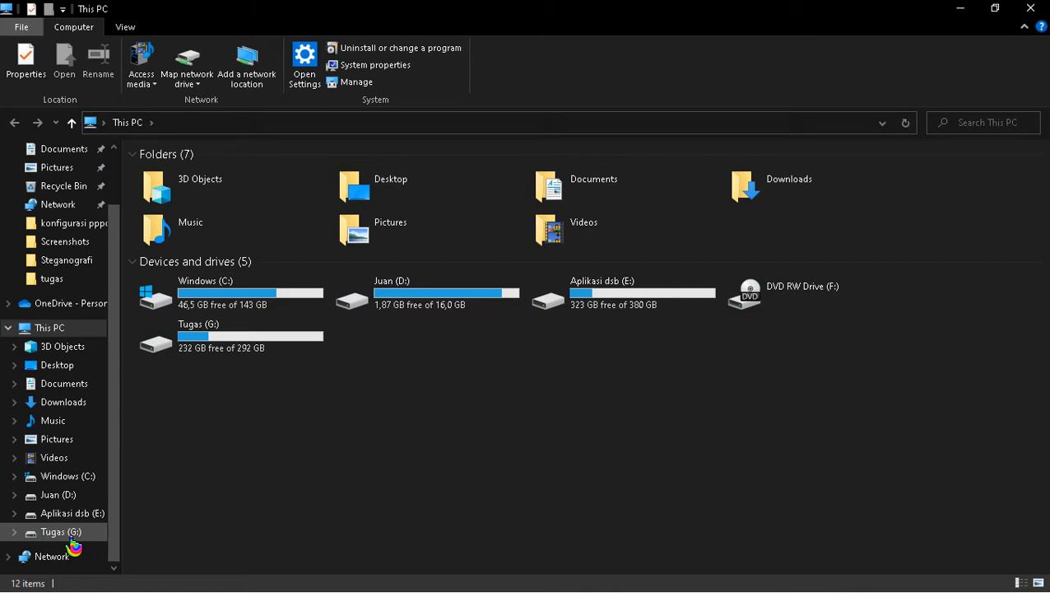
pyautogui.click(68, 513)
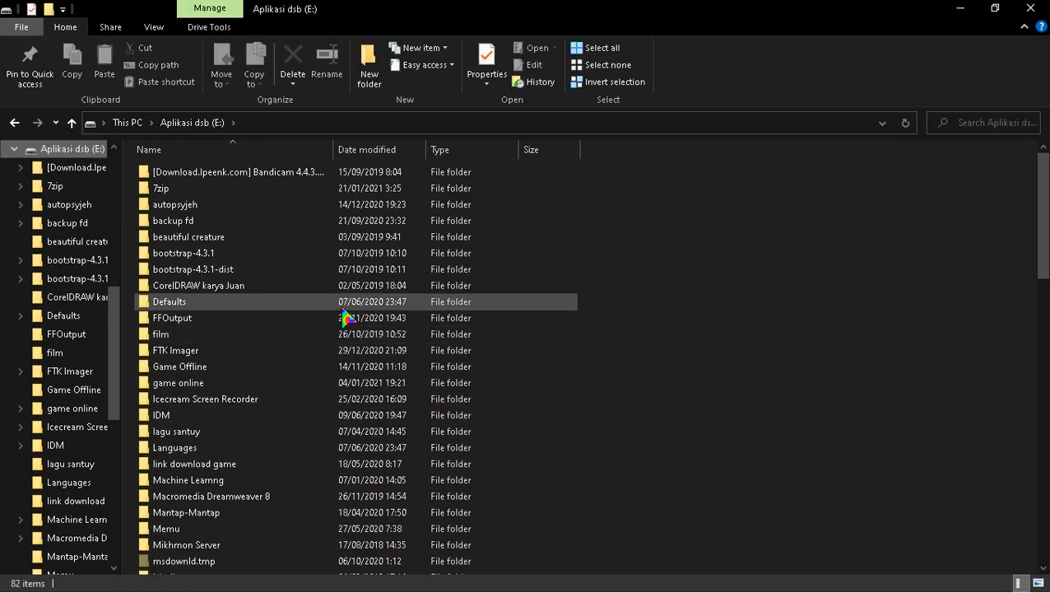
# Try to run the Wireshark-win64-3.4.2.exe installer from the E: drive, dismissing the question about uninstalling the existing version
pyautogui.click(342, 304)
pyautogui.press('w')
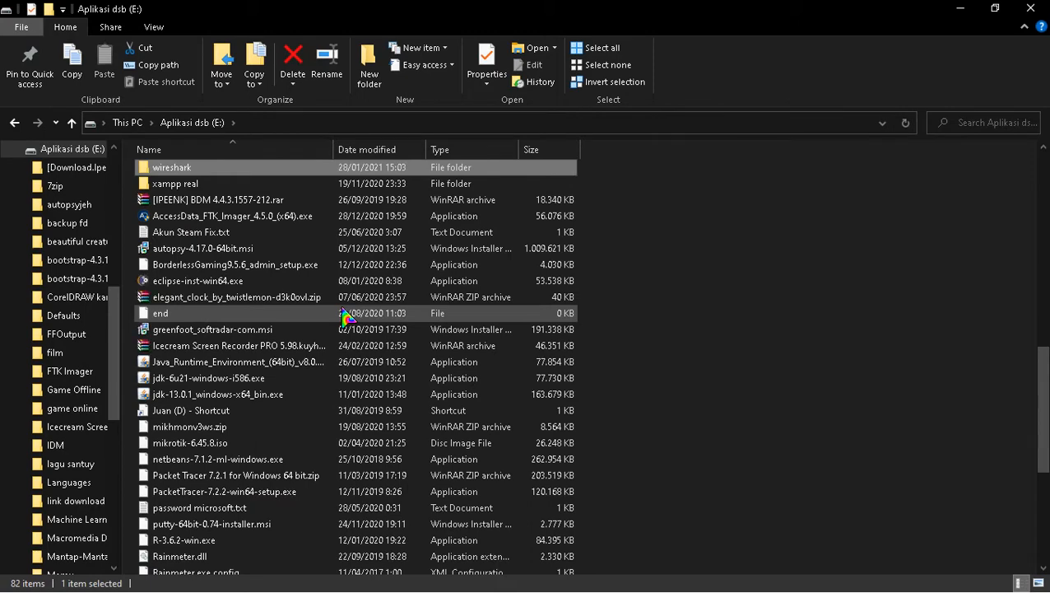
pyautogui.scroll(-1, 360, 484)
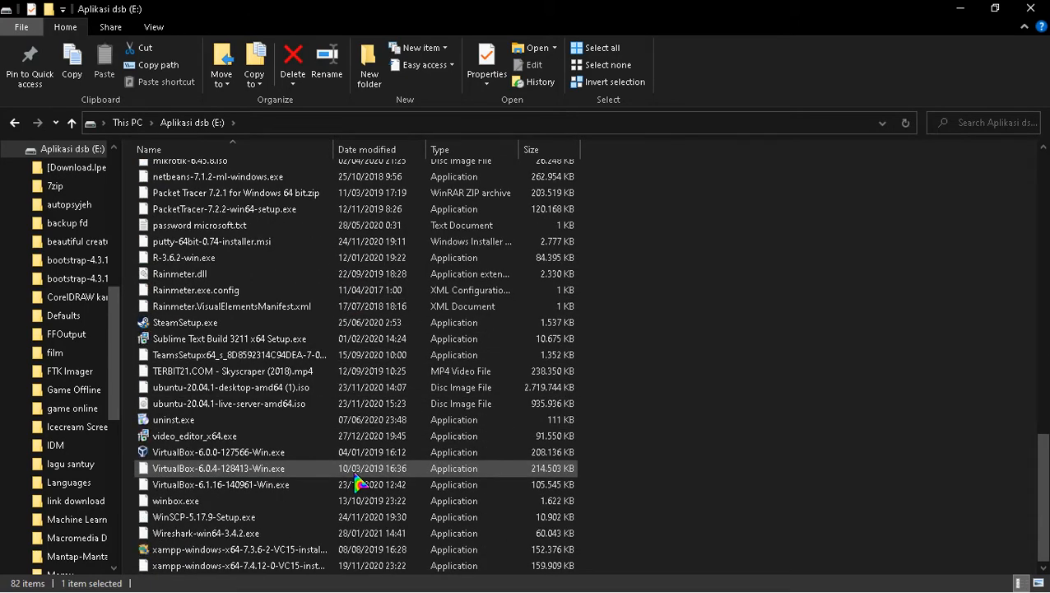
pyautogui.click(358, 474)
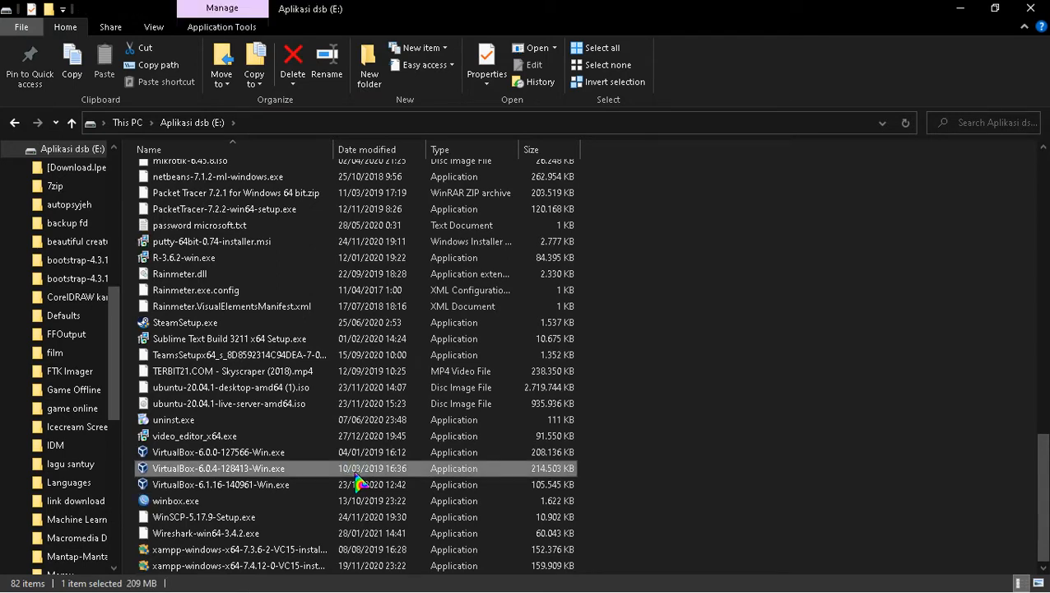
pyautogui.write('wir')
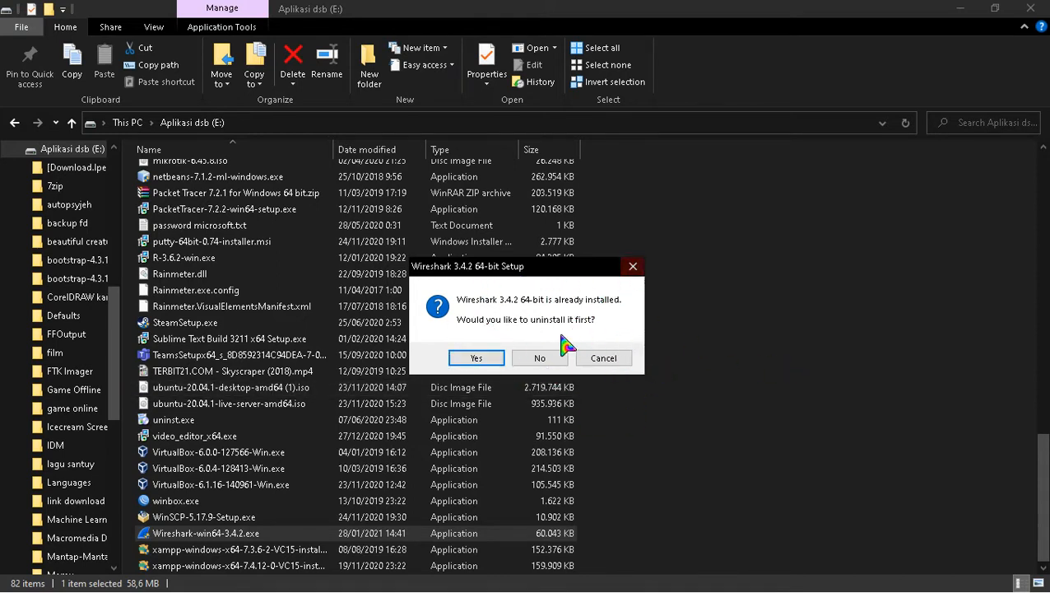
pyautogui.click(639, 272)
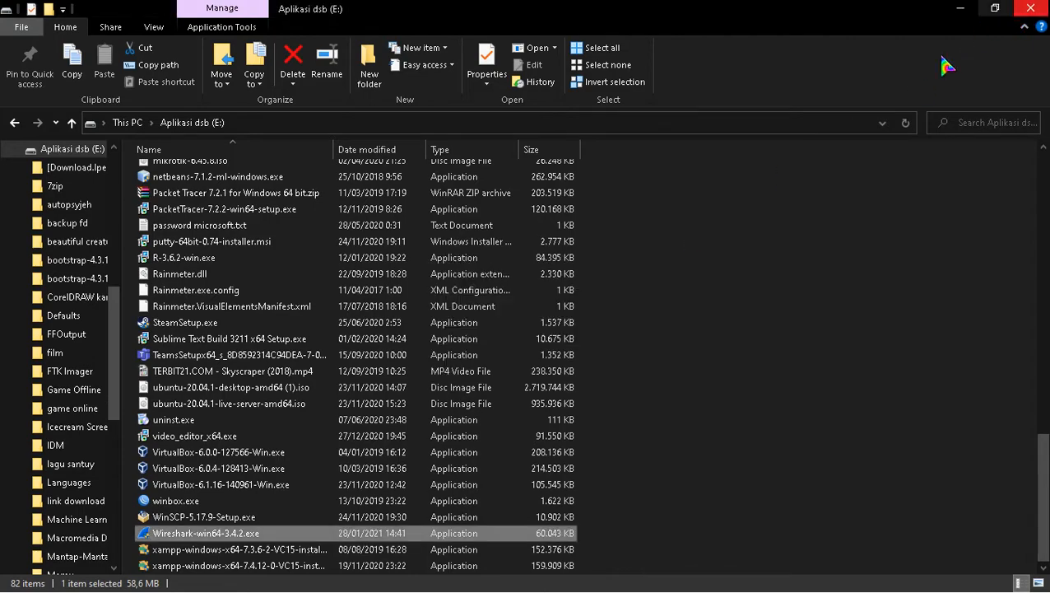
# Examine the contents of the wireshark installation folder on the Aplikasi dsb (E:) drive, and close File Explorer
pyautogui.scroll(15, 795, 317)
pyautogui.scroll(-12, 794, 327)
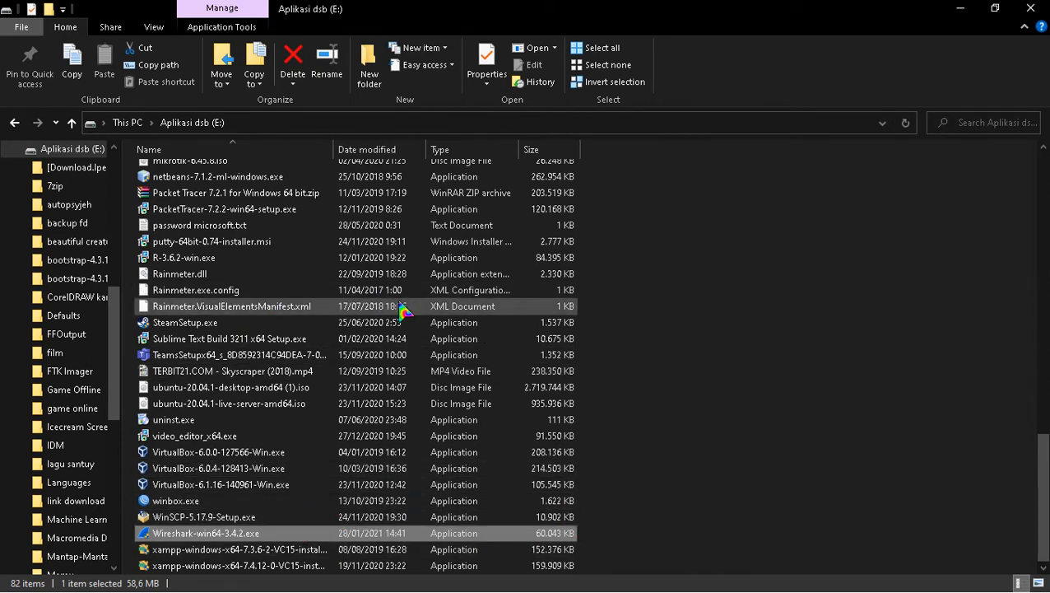
pyautogui.scroll(12, 436, 370)
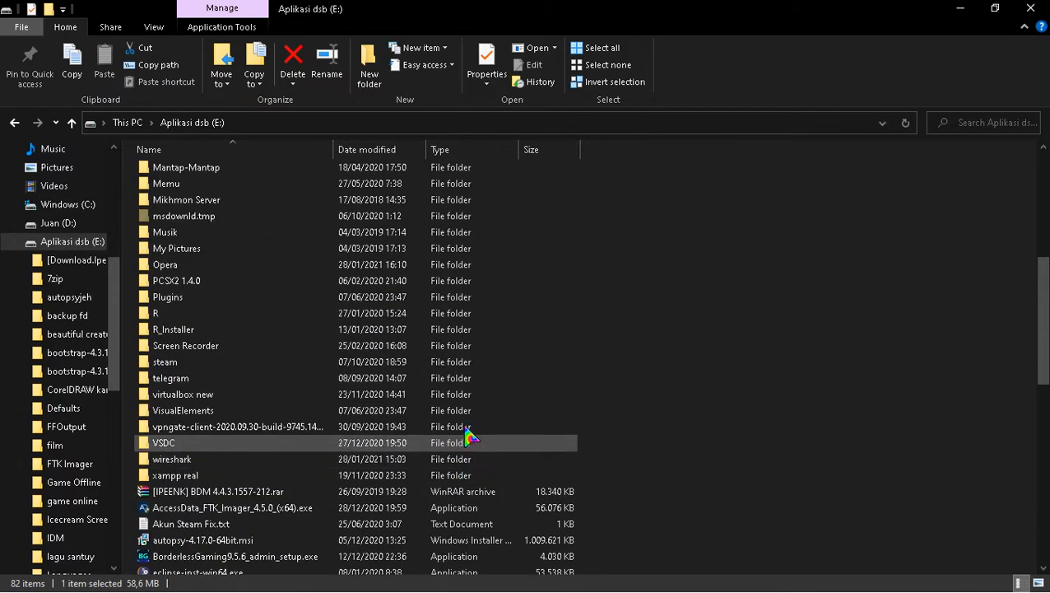
pyautogui.doubleClick(249, 461)
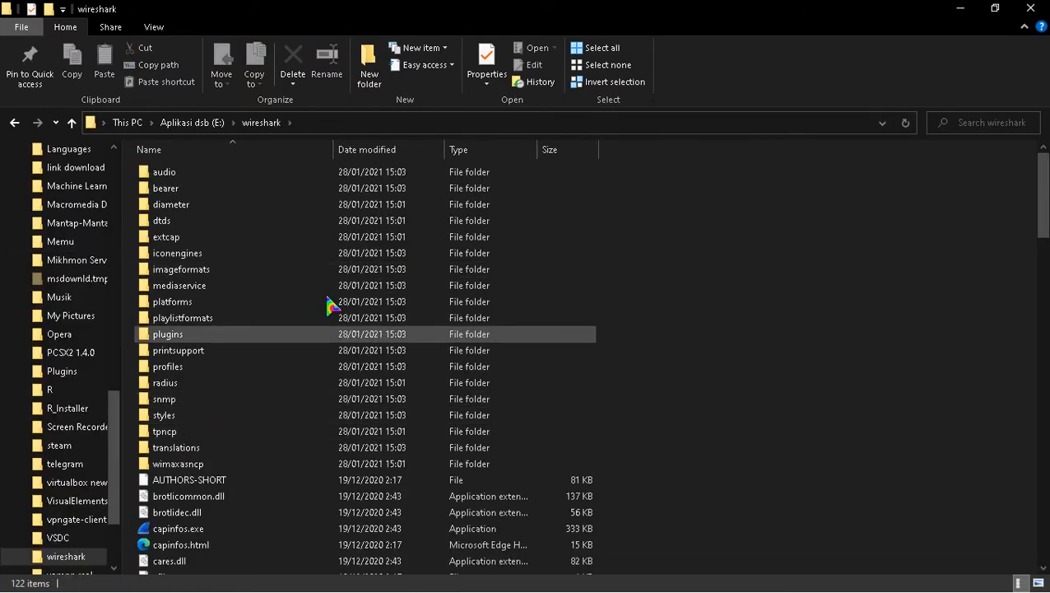
pyautogui.scroll(-4, 375, 407)
pyautogui.scroll(-5, 312, 431)
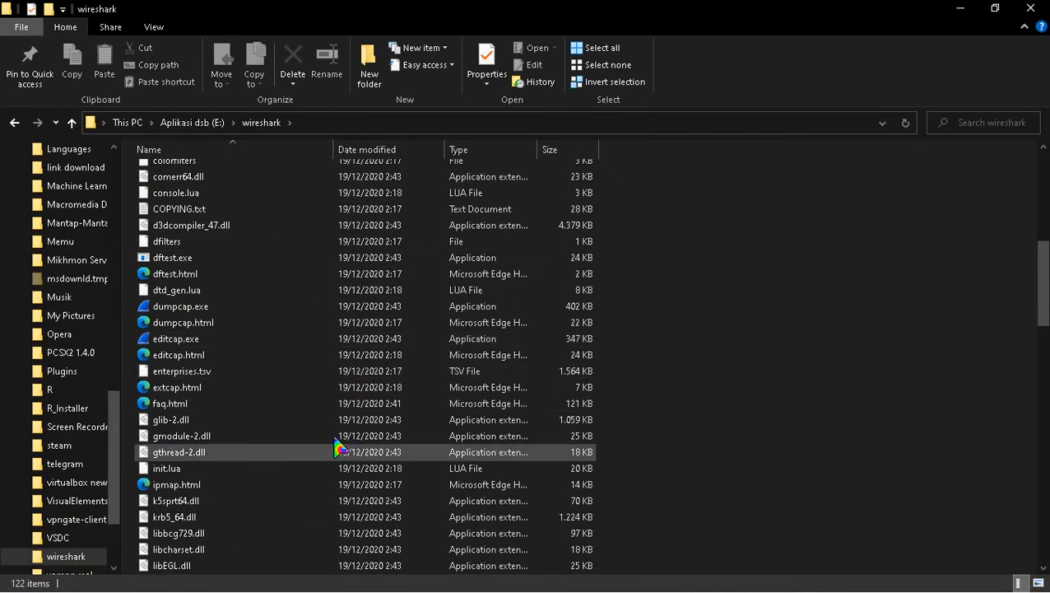
pyautogui.scroll(5, 340, 450)
pyautogui.scroll(4, 317, 418)
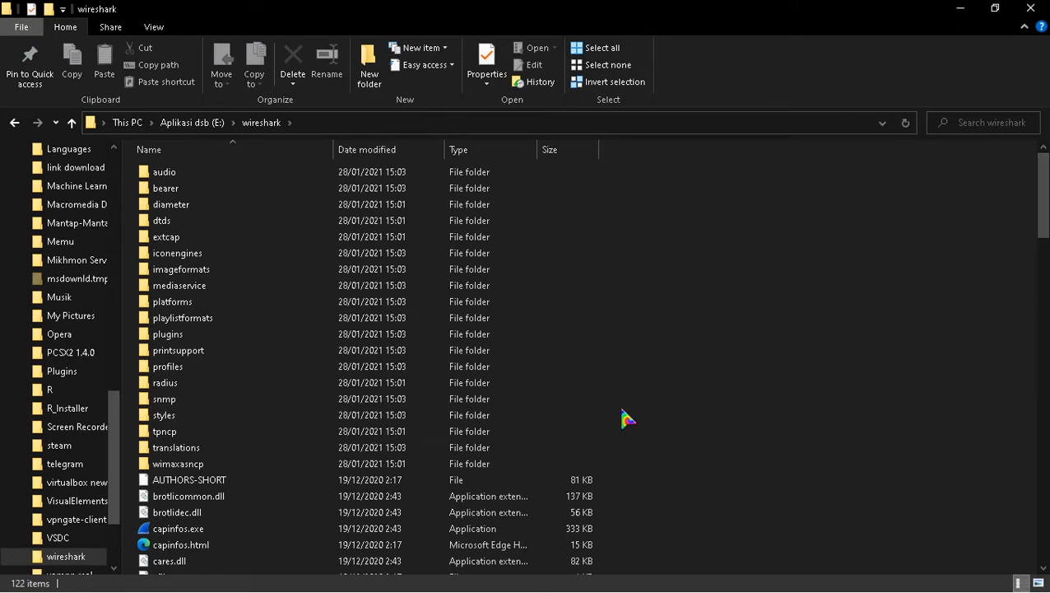
pyautogui.scroll(-8, 475, 427)
pyautogui.scroll(-12, 477, 426)
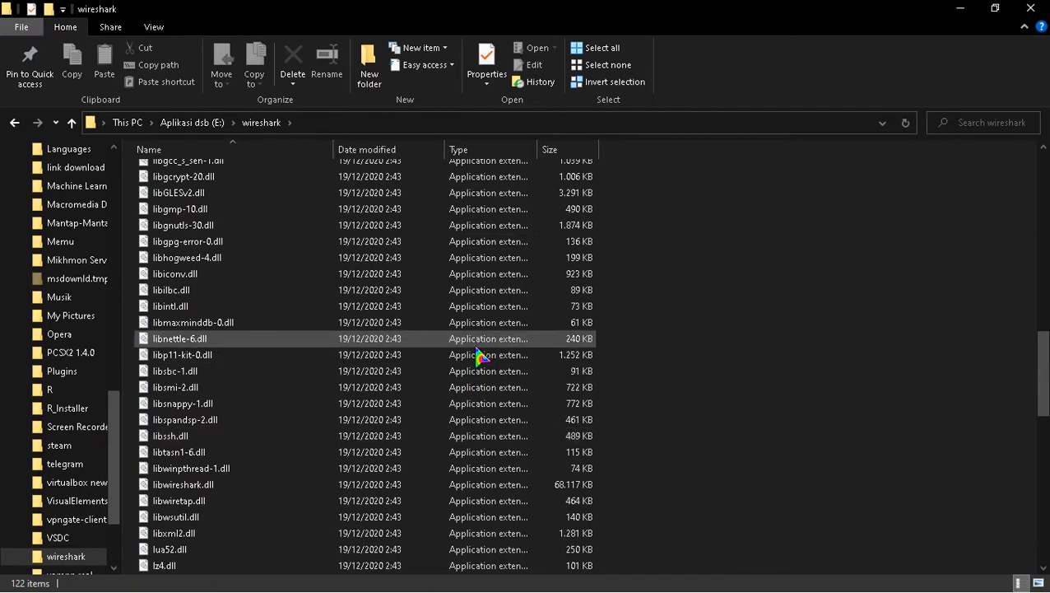
pyautogui.scroll(9, 802, 313)
pyautogui.scroll(9, 805, 313)
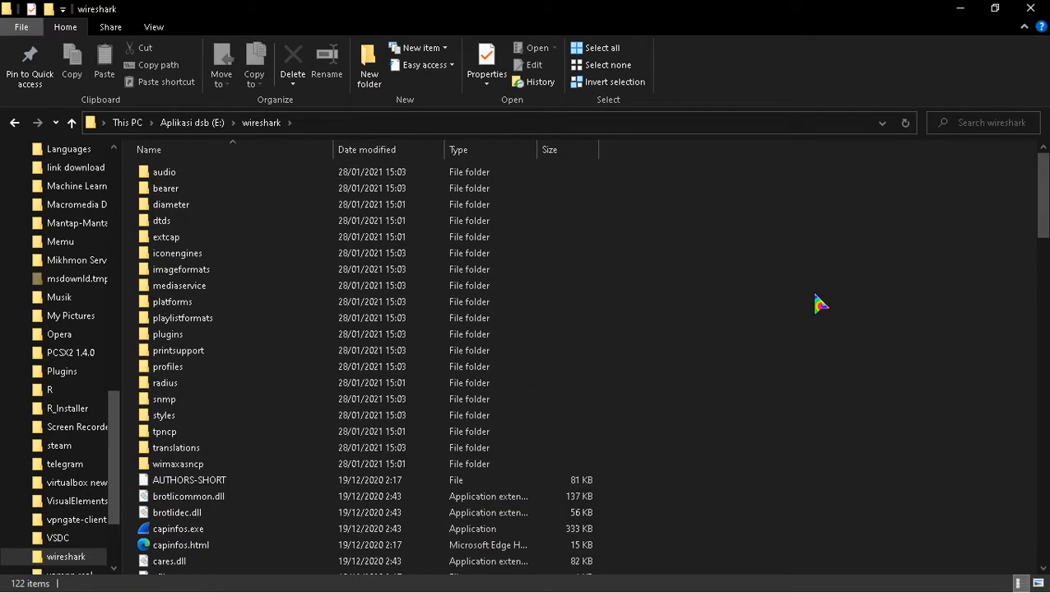
pyautogui.click(1030, 8)
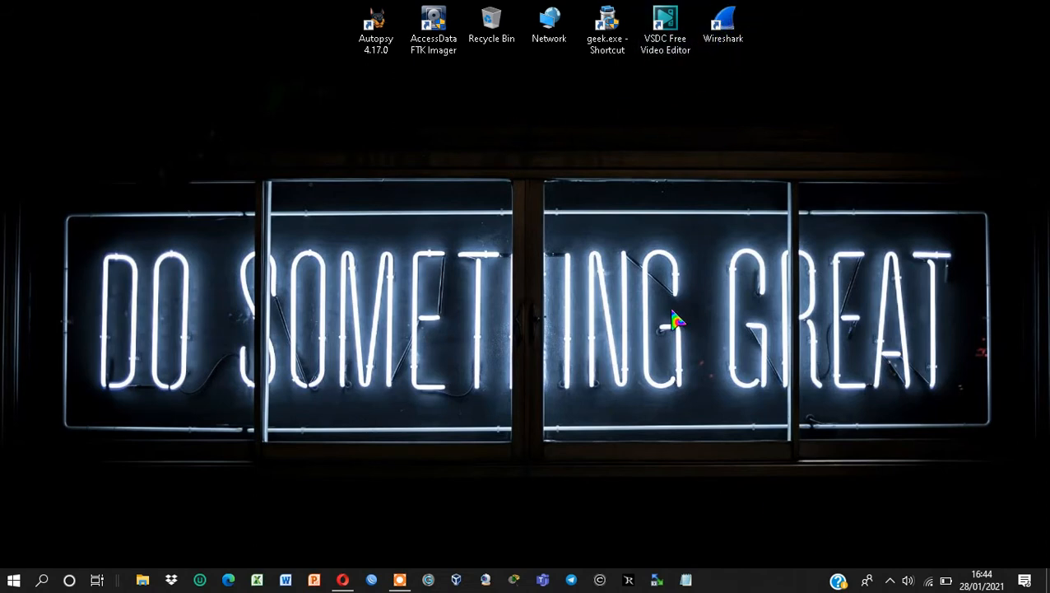
pyautogui.click(399, 580)
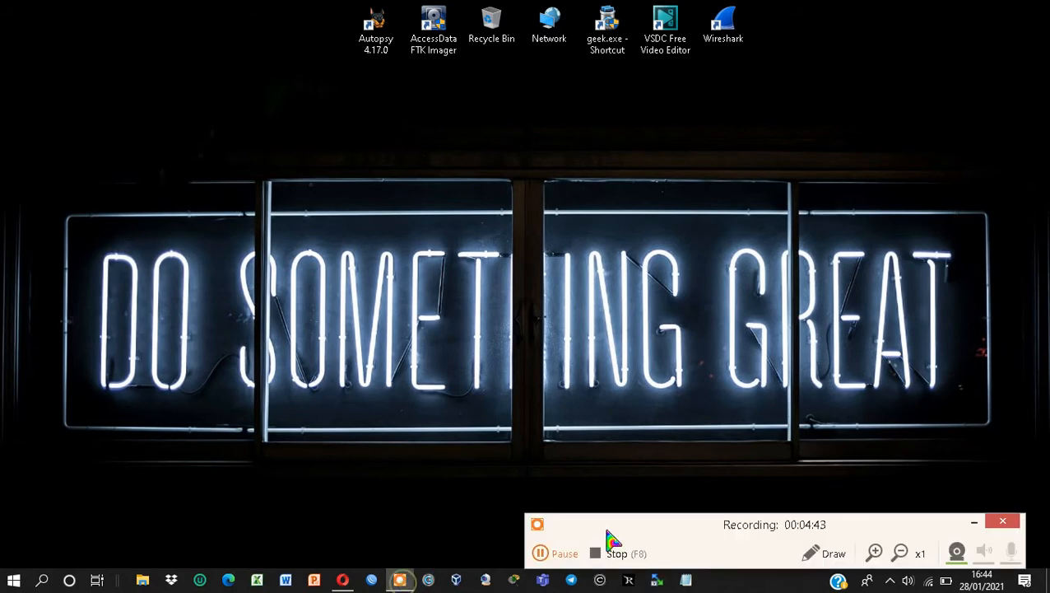
pyautogui.click(974, 522)
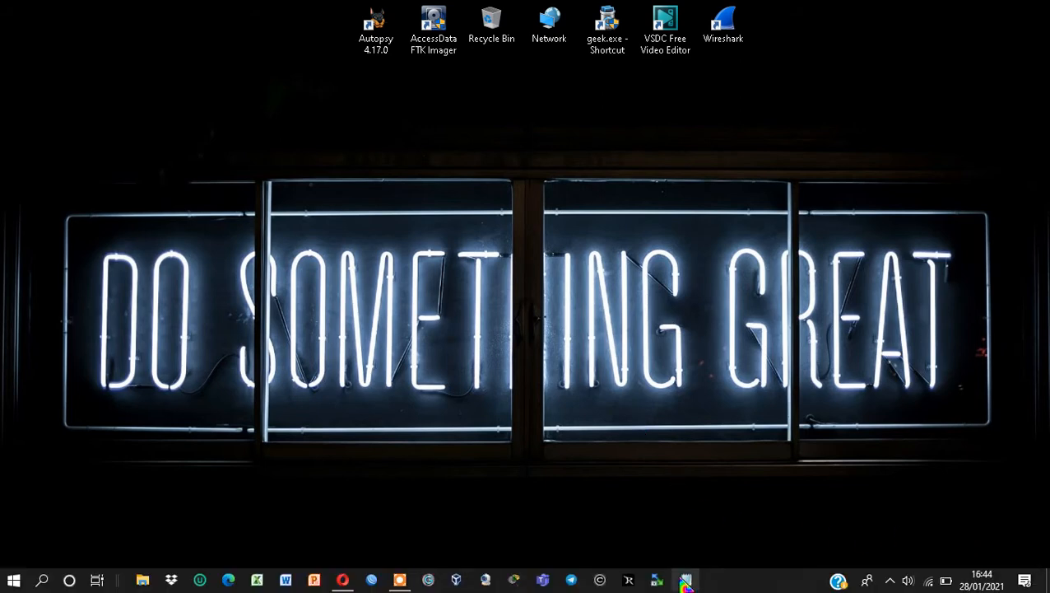
pyautogui.moveTo(415, 581)
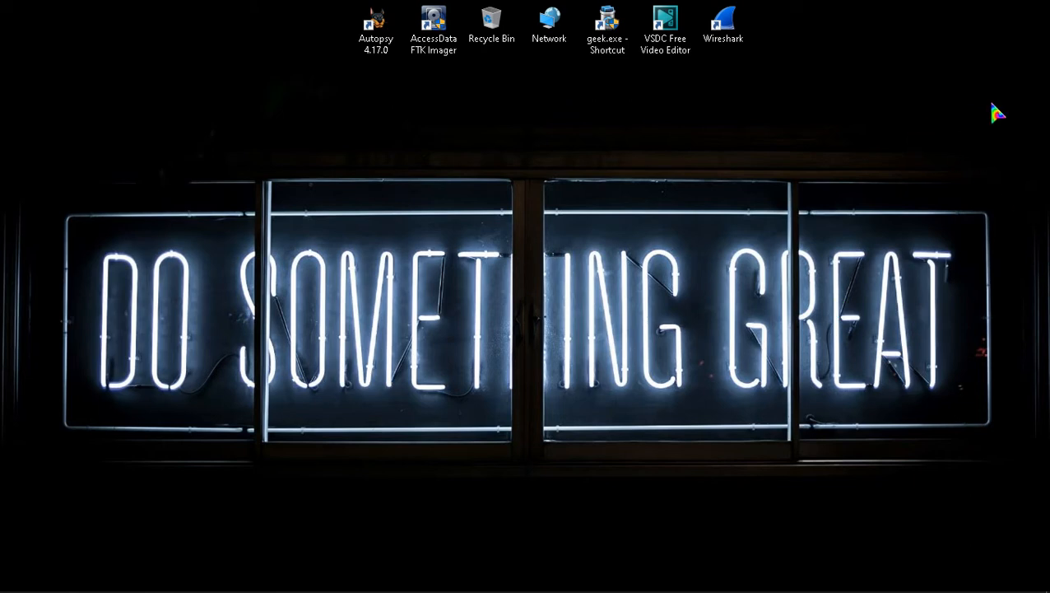
# Launch Wireshark from the desktop in a maximized window and select the Wi-Fi capture interface
pyautogui.doubleClick(743, 33)
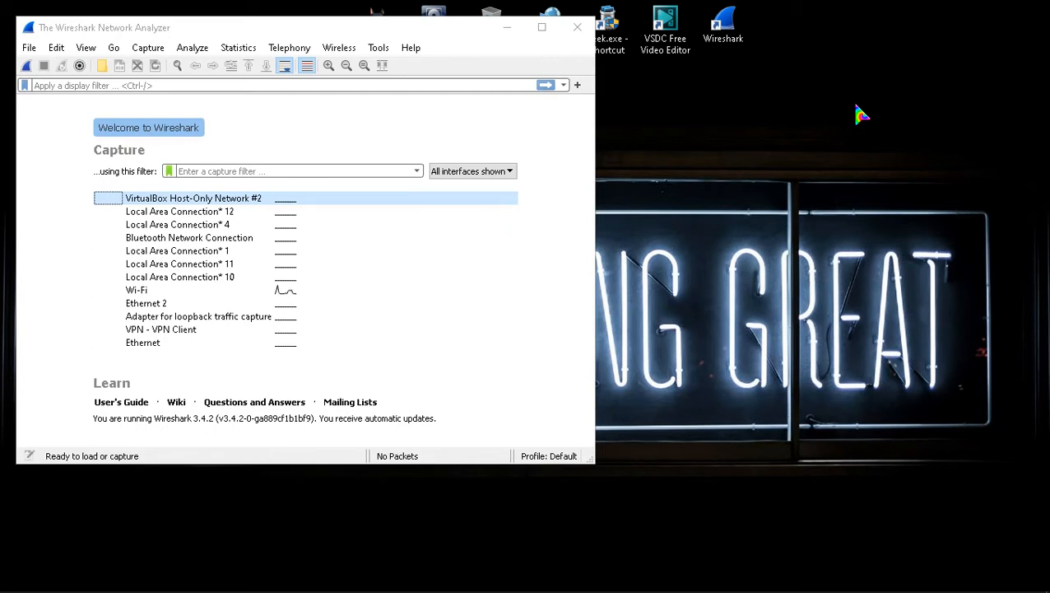
pyautogui.click(542, 27)
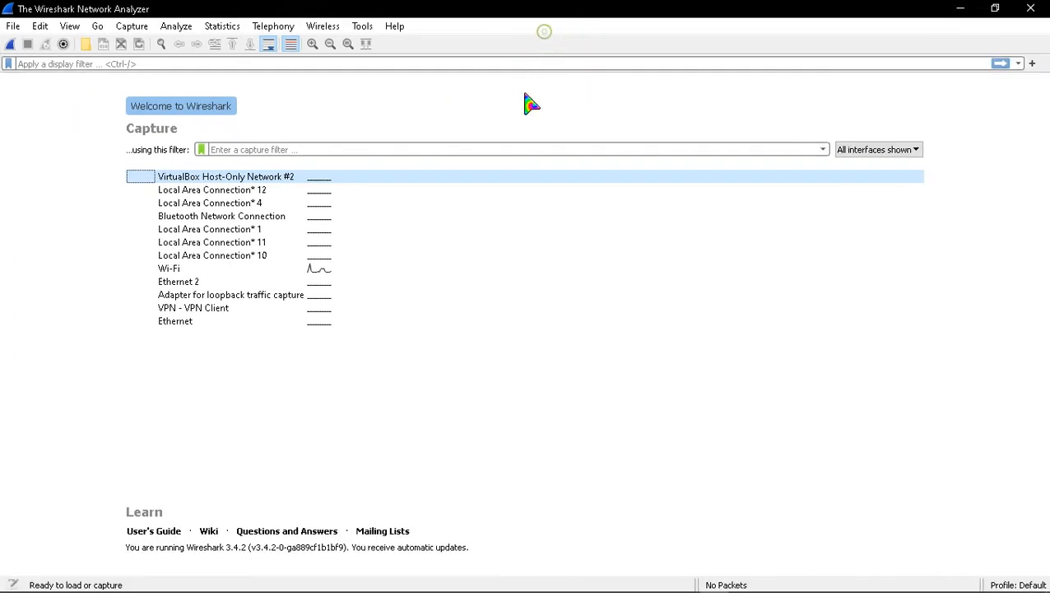
pyautogui.click(214, 190)
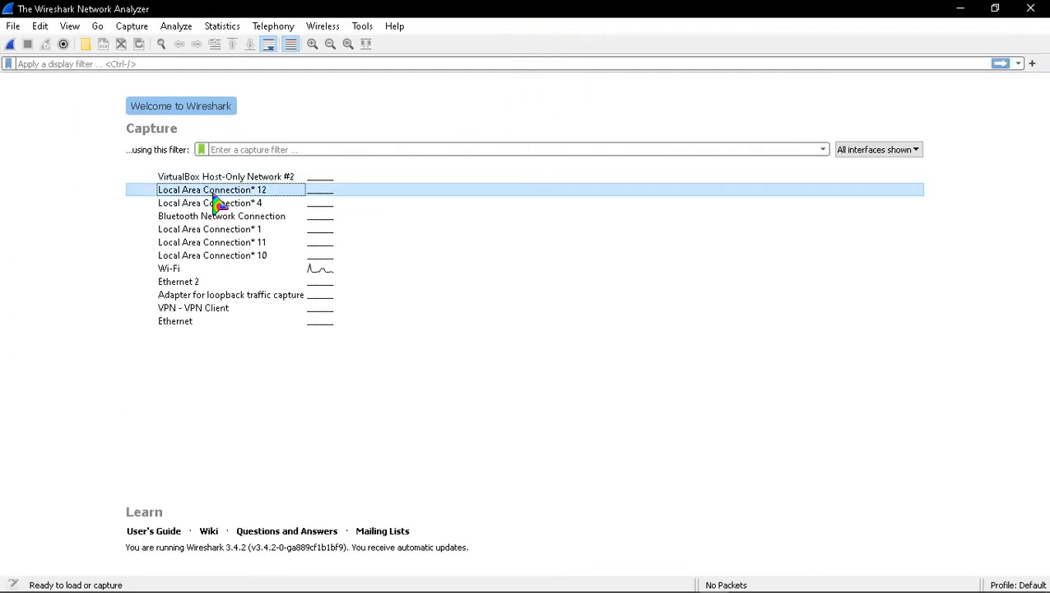
pyautogui.click(895, 151)
pyautogui.click(892, 151)
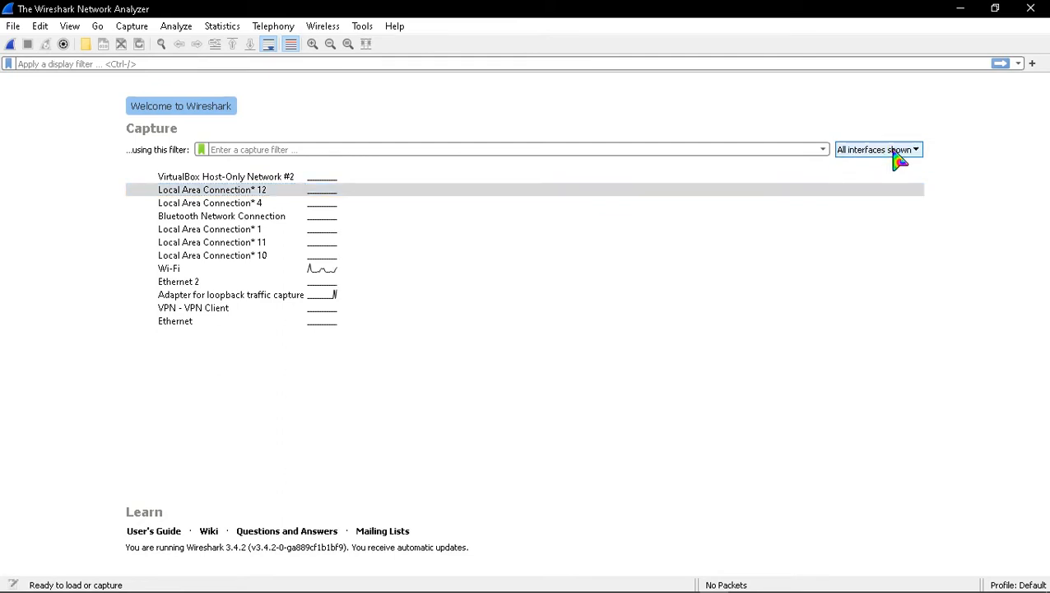
pyautogui.click(248, 272)
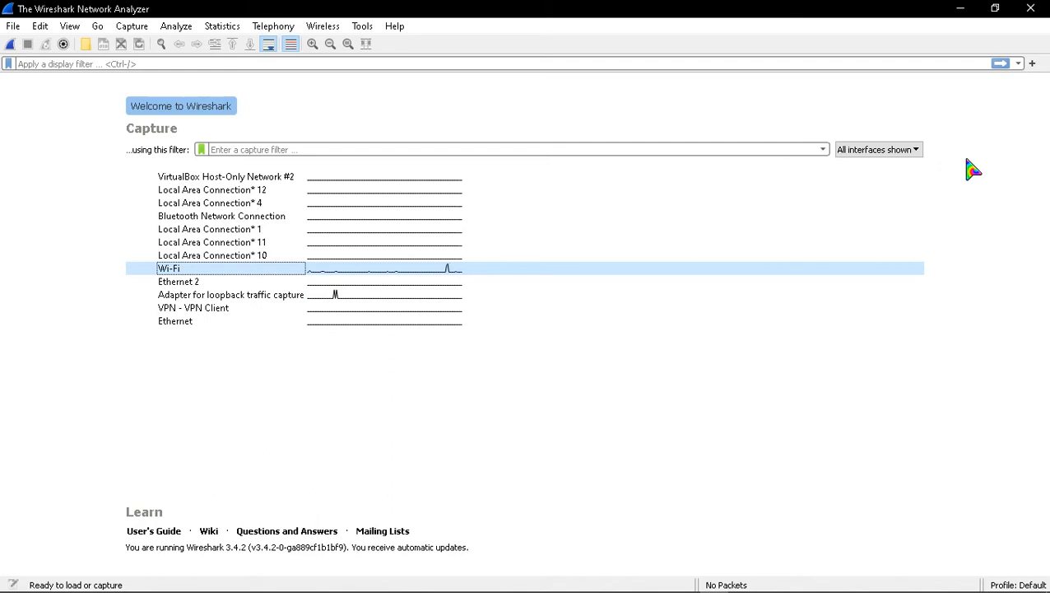
# Switch to the YouTube page in the Opera browser and search for "cara menggunakan wireshark"
pyautogui.moveTo(482, 586)
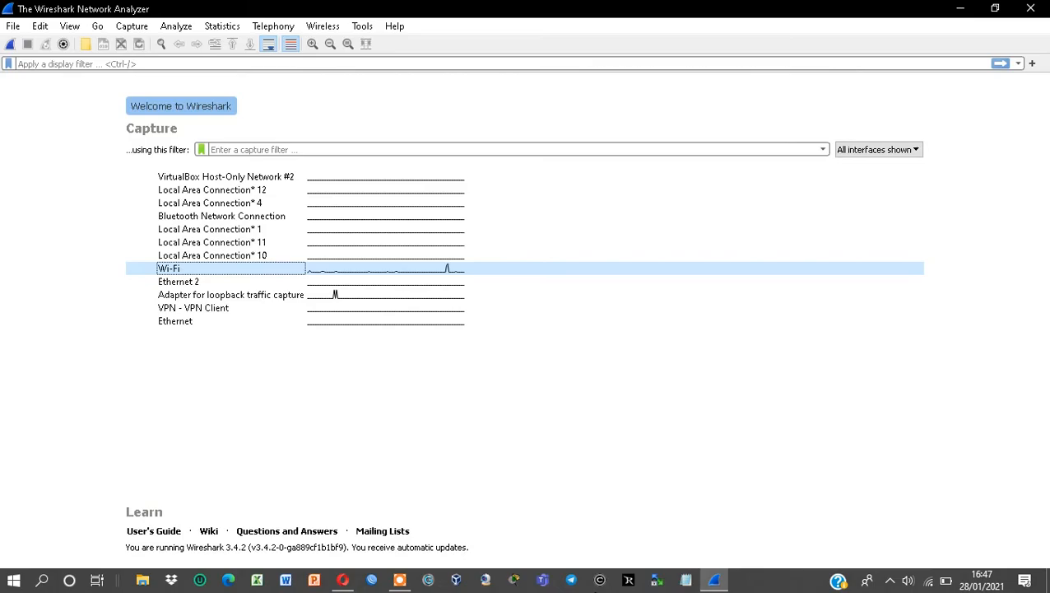
pyautogui.click(372, 580)
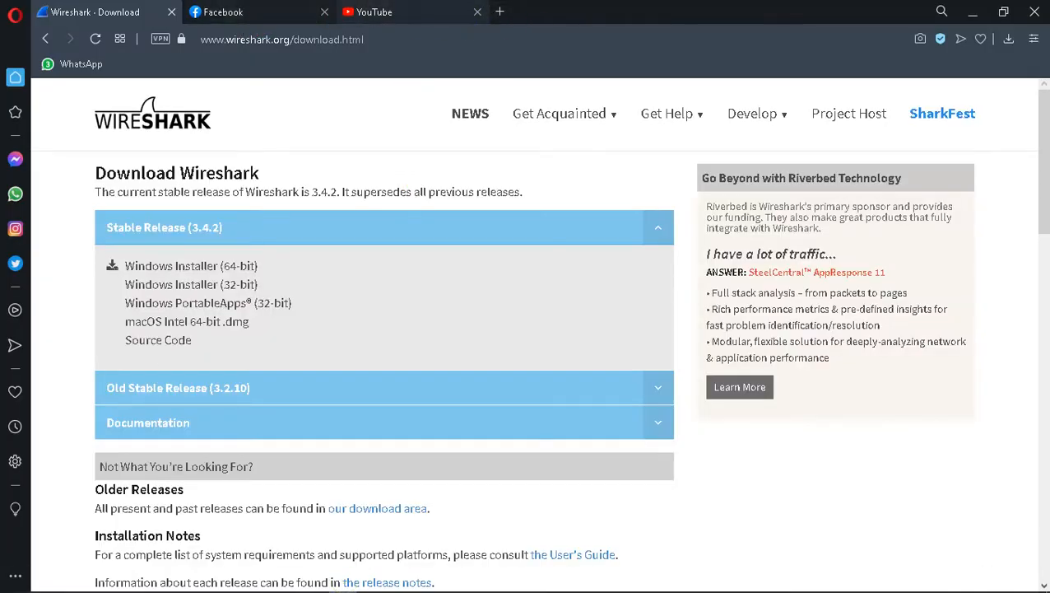
pyautogui.click(374, 12)
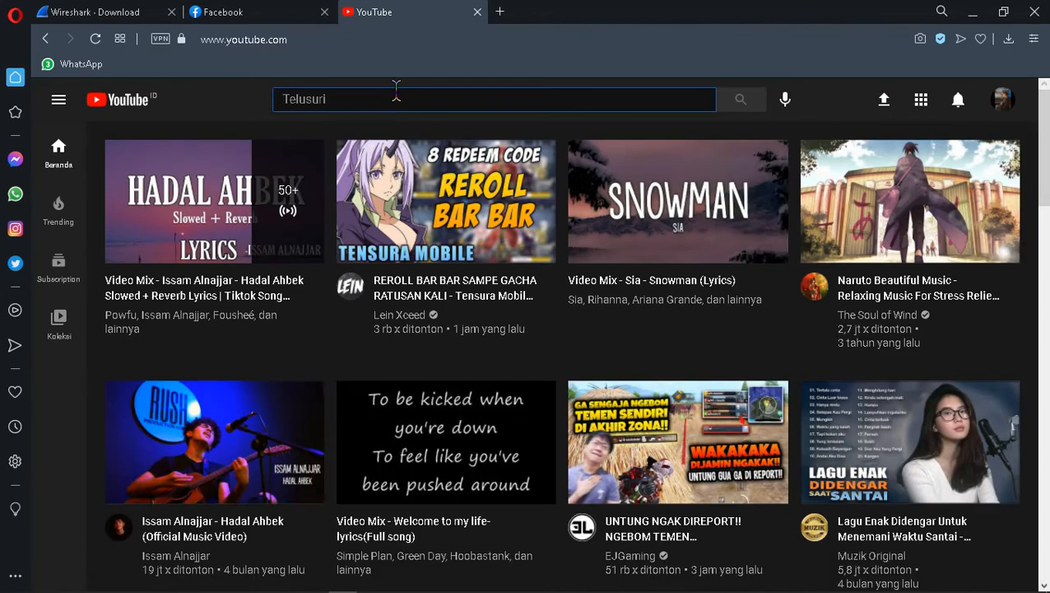
pyautogui.click(396, 94)
pyautogui.write('ca')
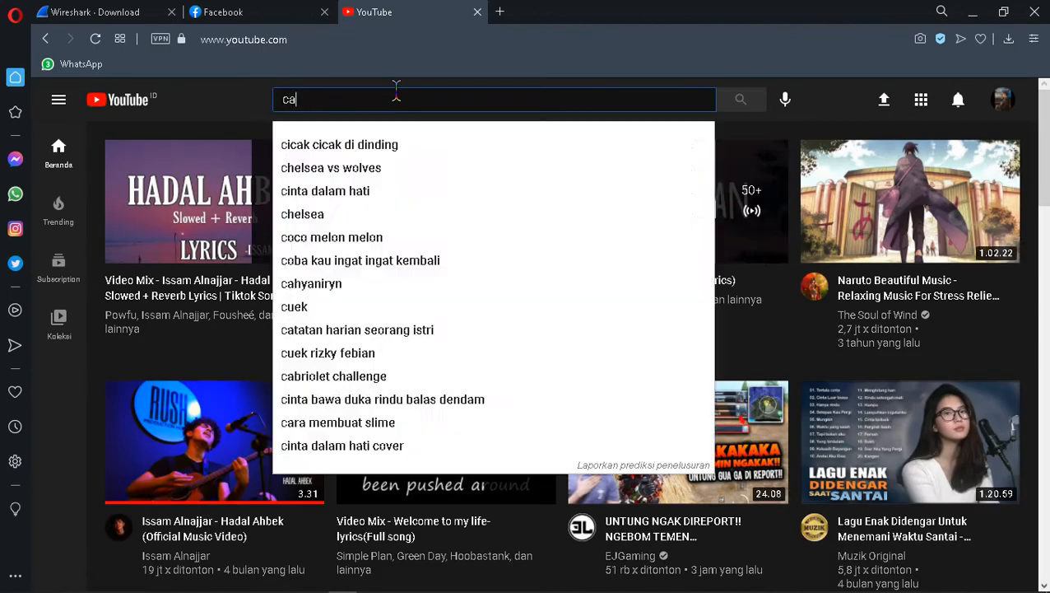
pyautogui.write('ra menggunakan')
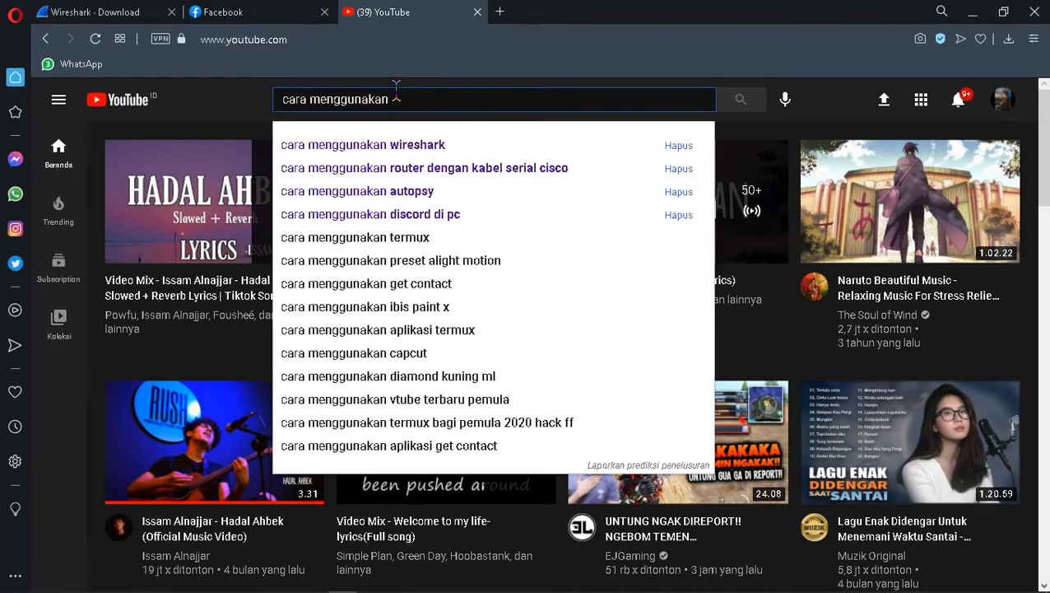
pyautogui.press('Down')
pyautogui.press('Return')
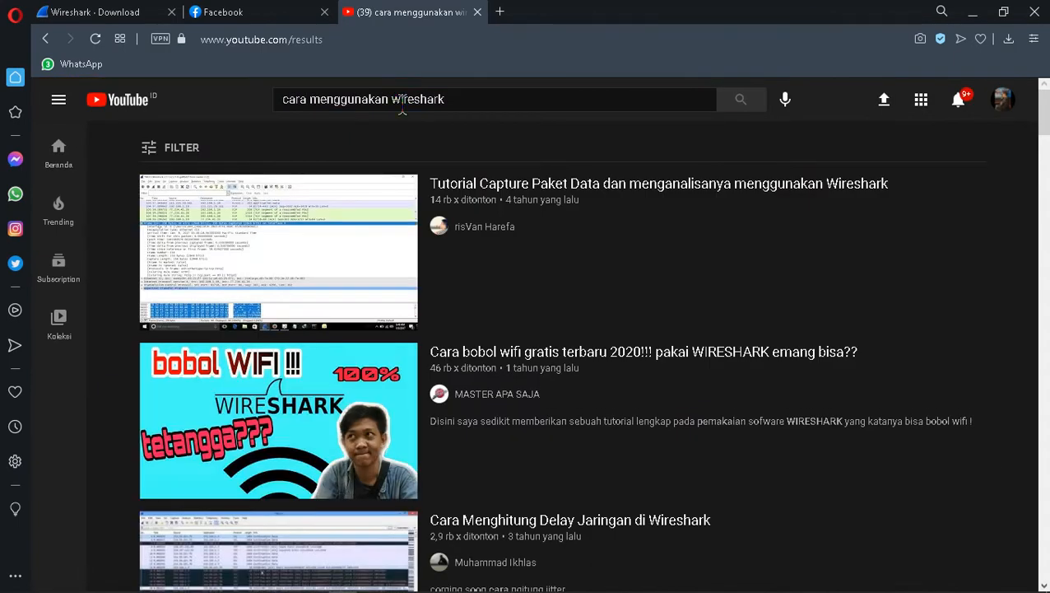
# Look through the YouTube search results for tutorials on using Wireshark
pyautogui.scroll(-1, 531, 229)
pyautogui.scroll(1, 738, 298)
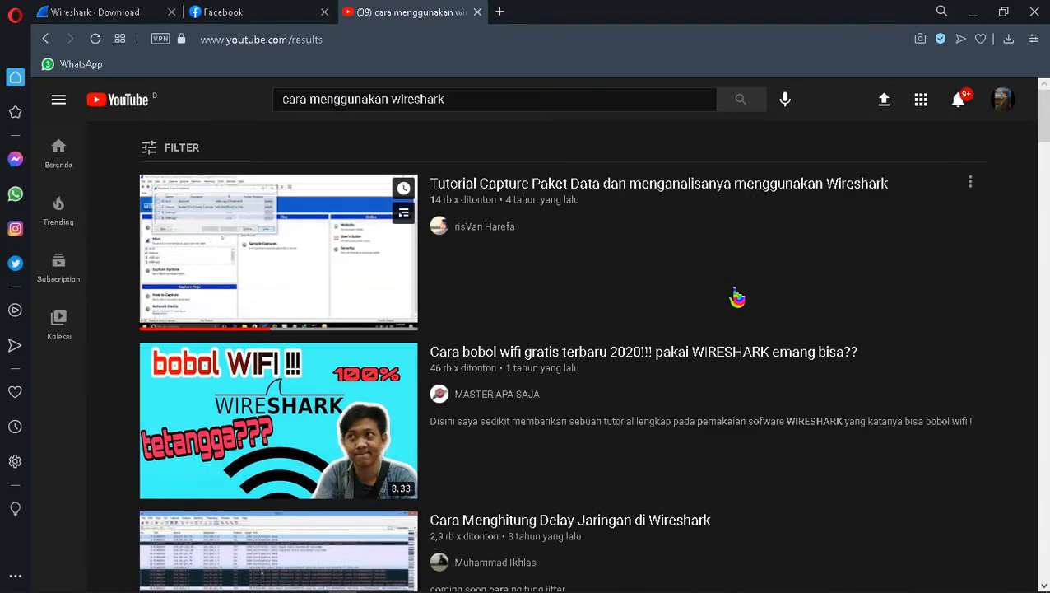
pyautogui.scroll(-3, 737, 296)
pyautogui.scroll(-2, 600, 304)
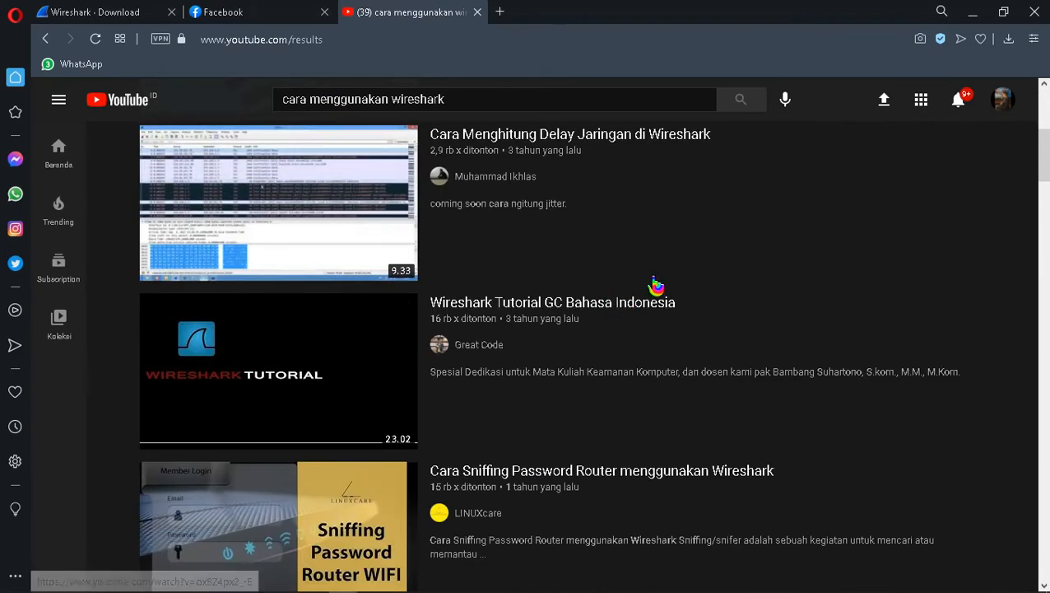
pyautogui.scroll(-1, 695, 238)
pyautogui.scroll(-4, 576, 238)
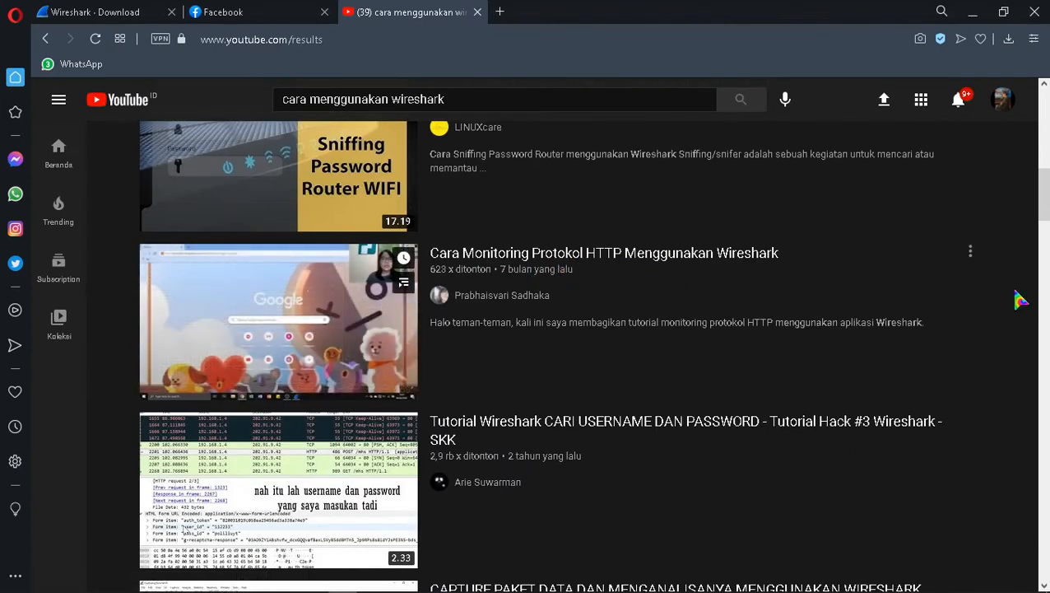
pyautogui.scroll(-1, 1037, 301)
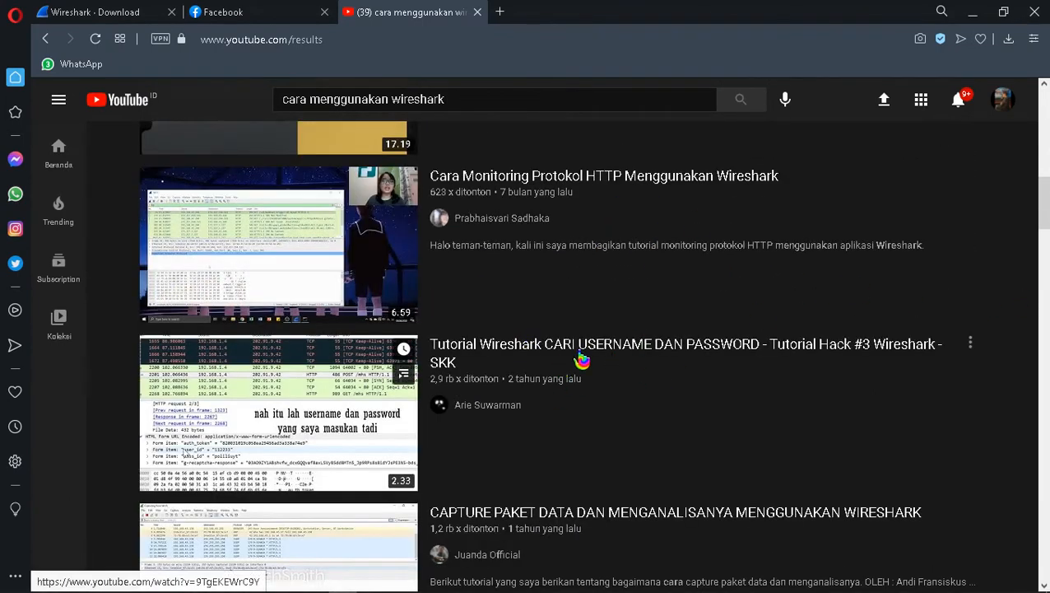
# Close the YouTube page, return to Wireshark, and start a live capture on the Wi-Fi interface
pyautogui.click(477, 11)
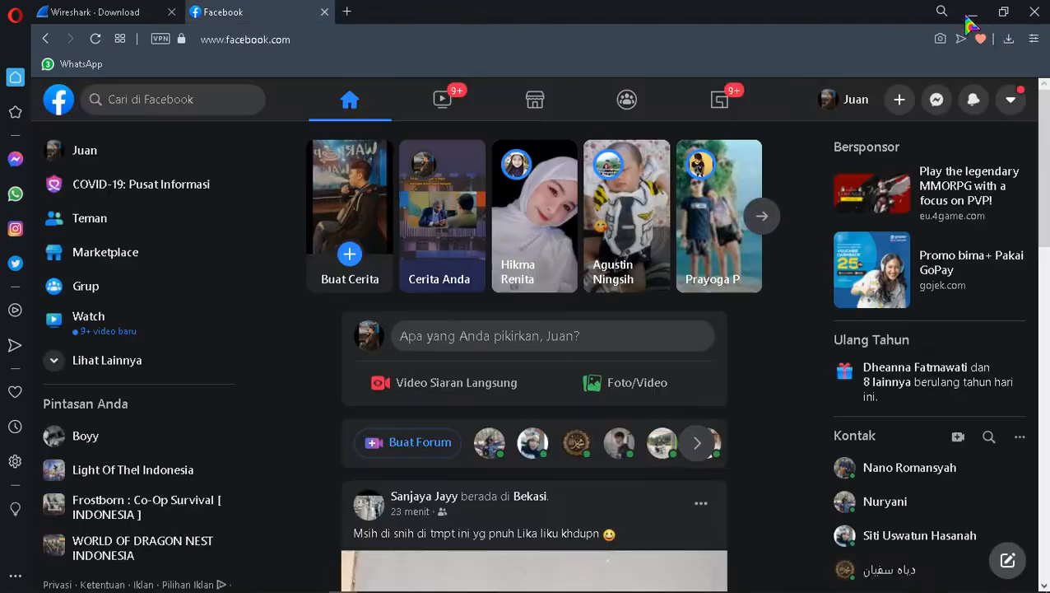
pyautogui.click(969, 11)
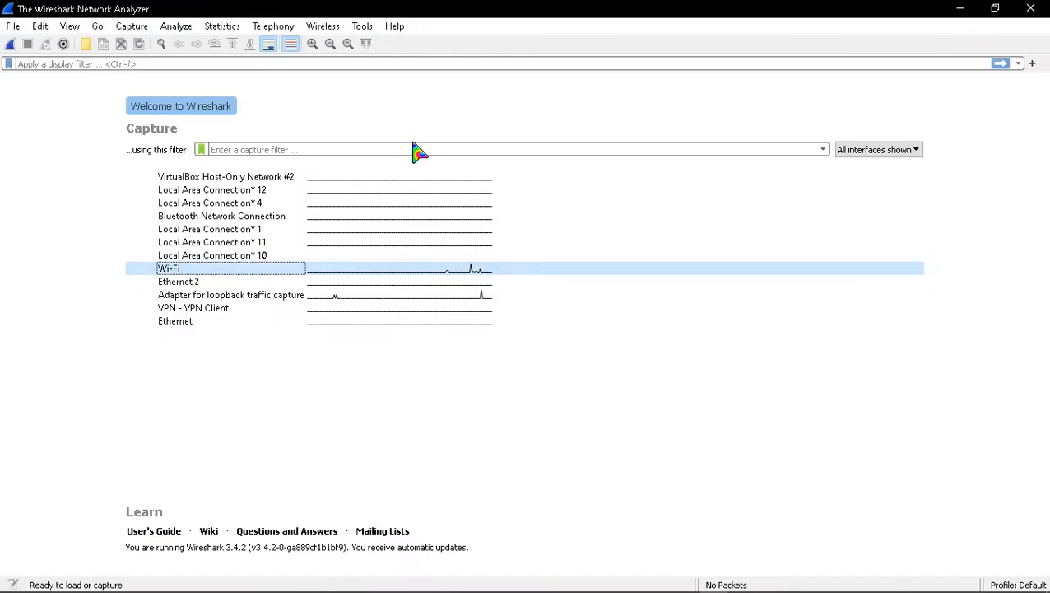
pyautogui.doubleClick(247, 270)
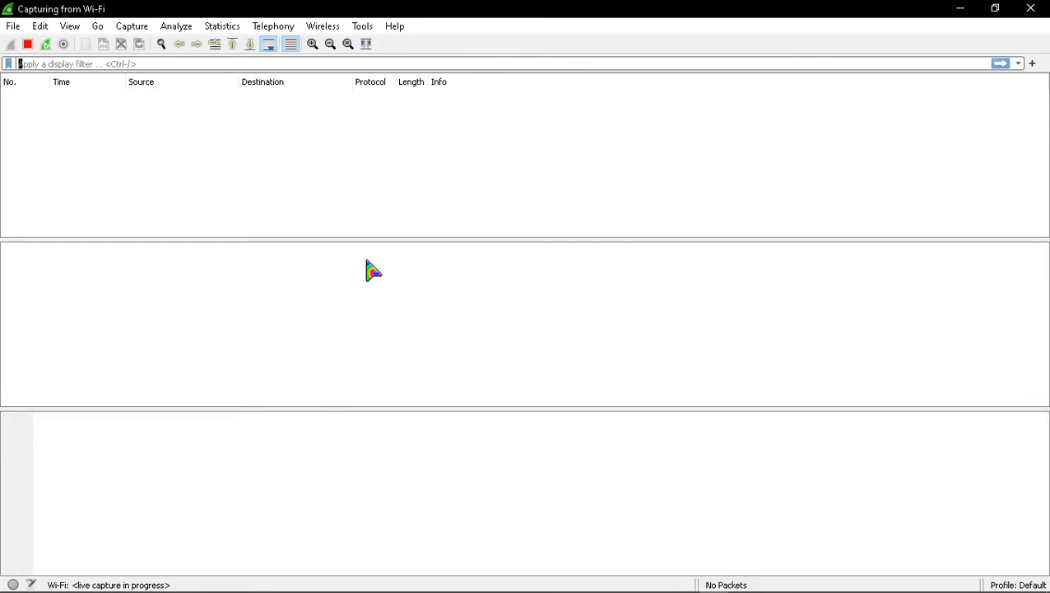
# Let the Wi-Fi capture collect packets, and stop it
pyautogui.click(133, 97)
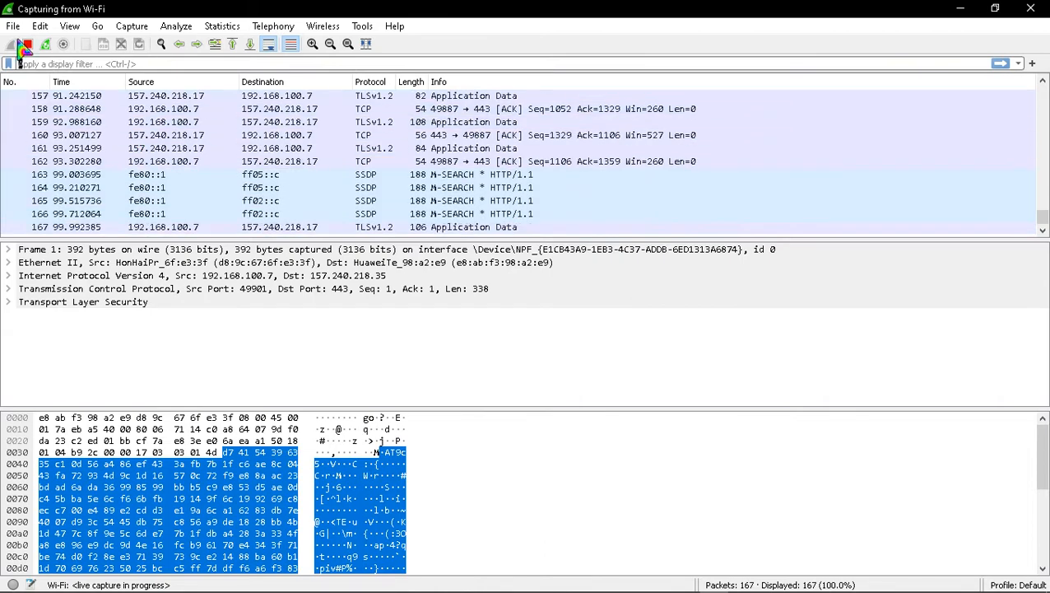
pyautogui.moveTo(930, 584)
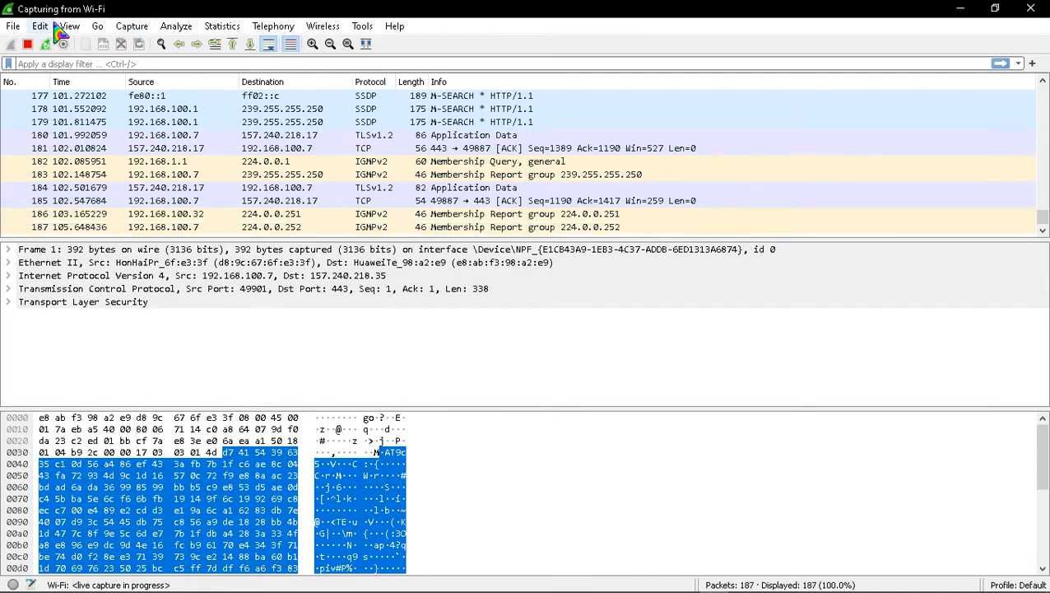
pyautogui.click(28, 44)
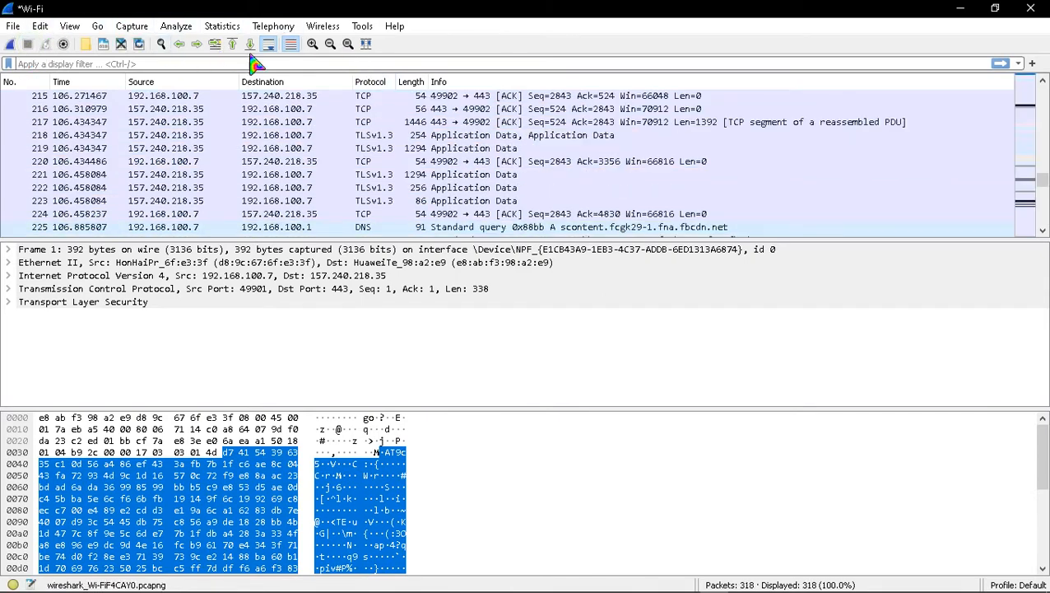
# Enlarge the packet list area and look through the captured packets back to the first one, selecting packet 88 on the way
pyautogui.scroll(5, 528, 139)
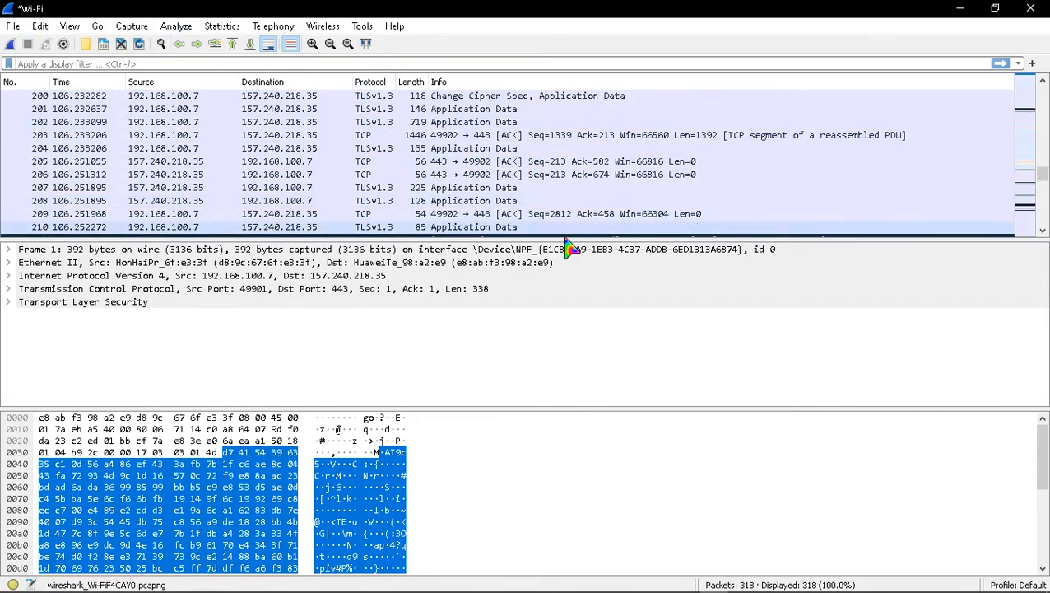
pyautogui.moveTo(602, 239); pyautogui.dragTo(635, 471)
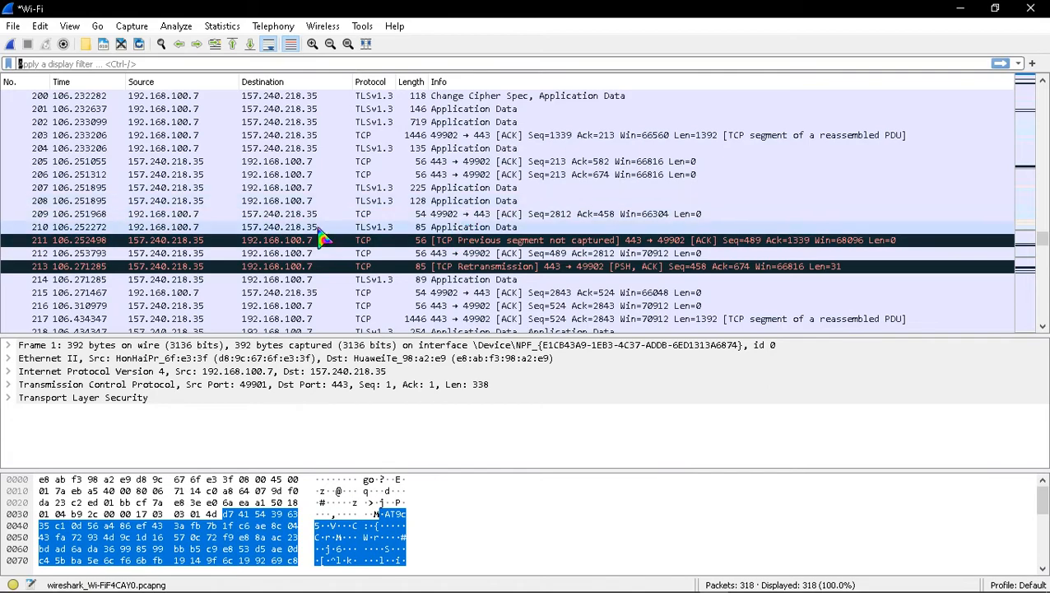
pyautogui.scroll(13, 133, 216)
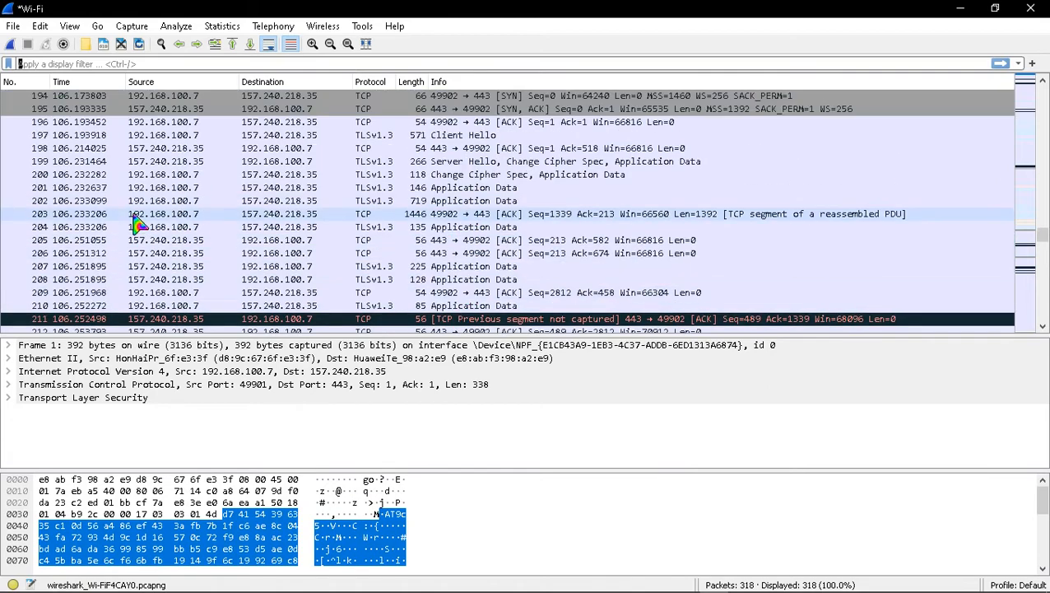
pyautogui.scroll(10, 135, 219)
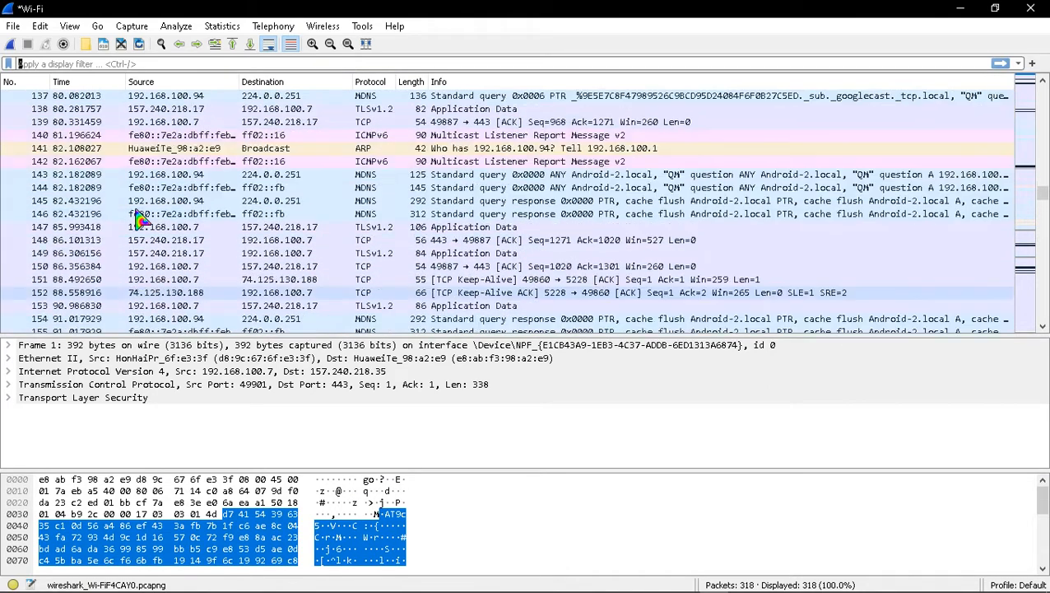
pyautogui.scroll(17, 153, 207)
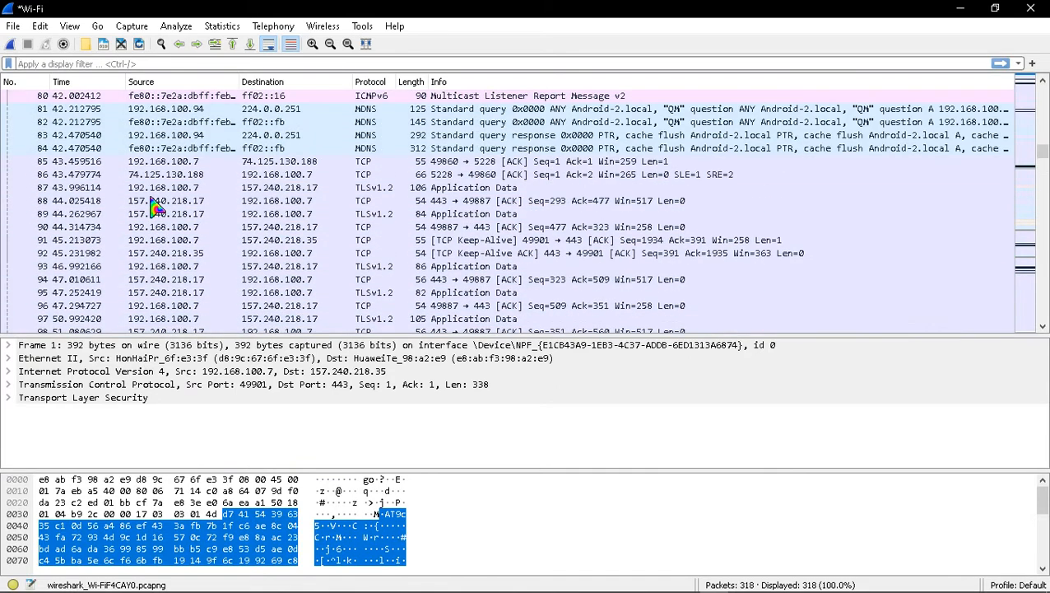
pyautogui.click(292, 203)
pyautogui.scroll(5, 247, 218)
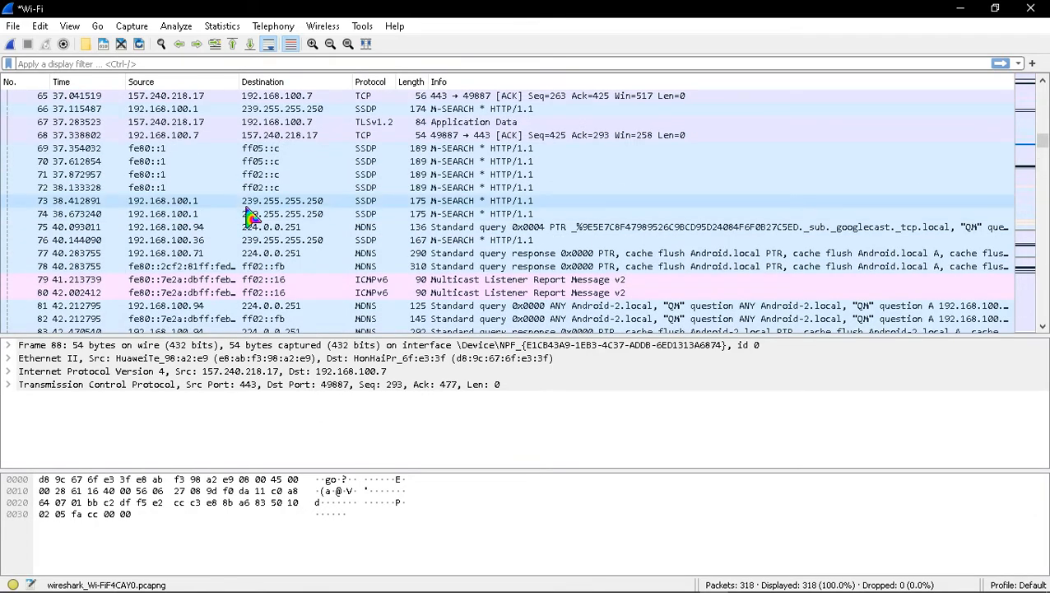
pyautogui.scroll(20, 251, 216)
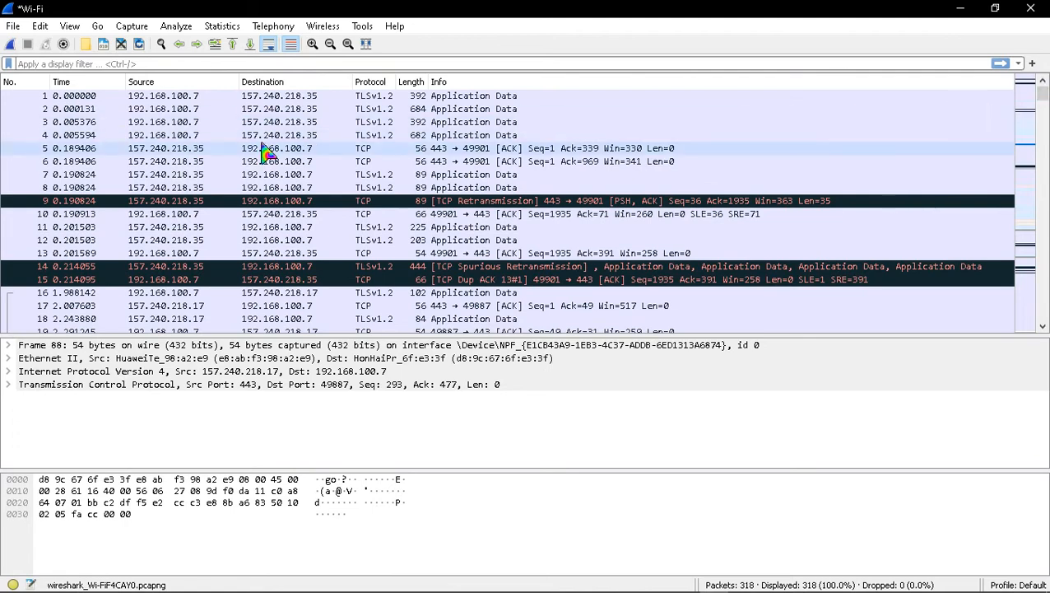
pyautogui.scroll(-5, 616, 133)
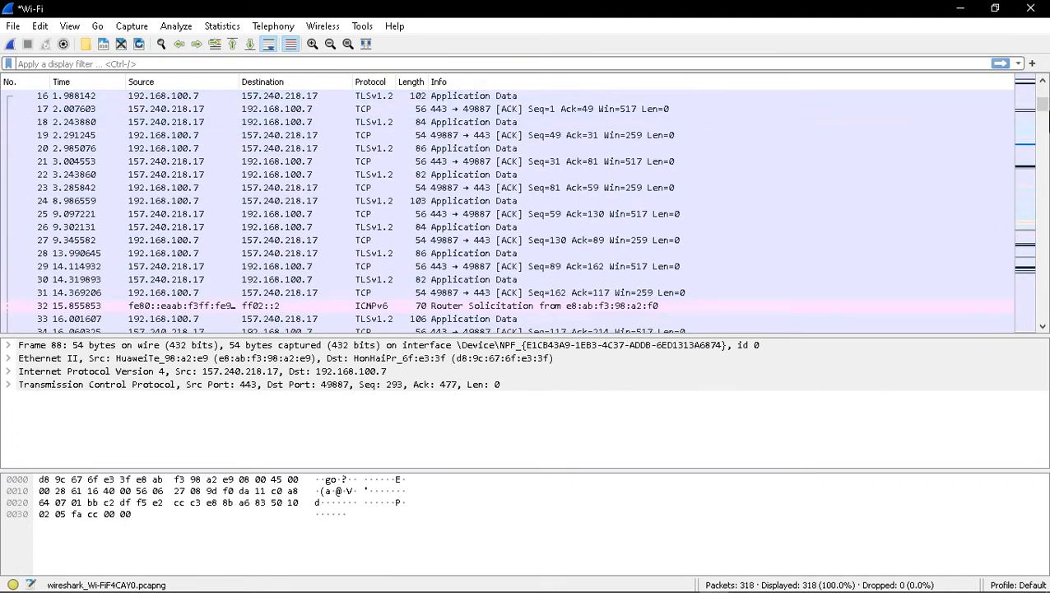
# Examine the source, destination, protocol, length and info columns of the packets near the end of the capture
pyautogui.moveTo(1045, 119); pyautogui.dragTo(1045, 325)
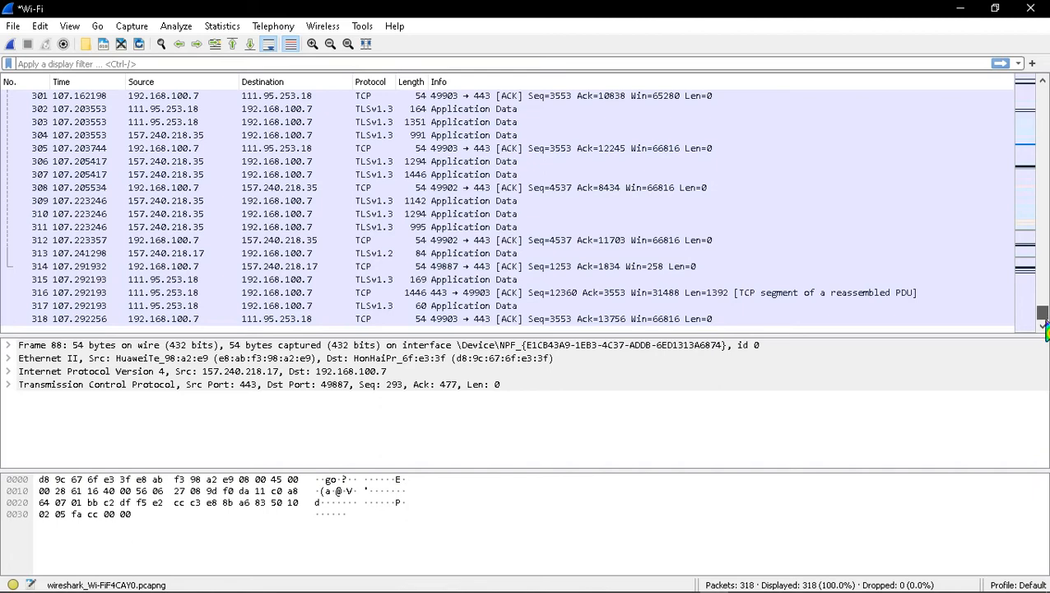
pyautogui.moveTo(1045, 324); pyautogui.dragTo(1043, 310)
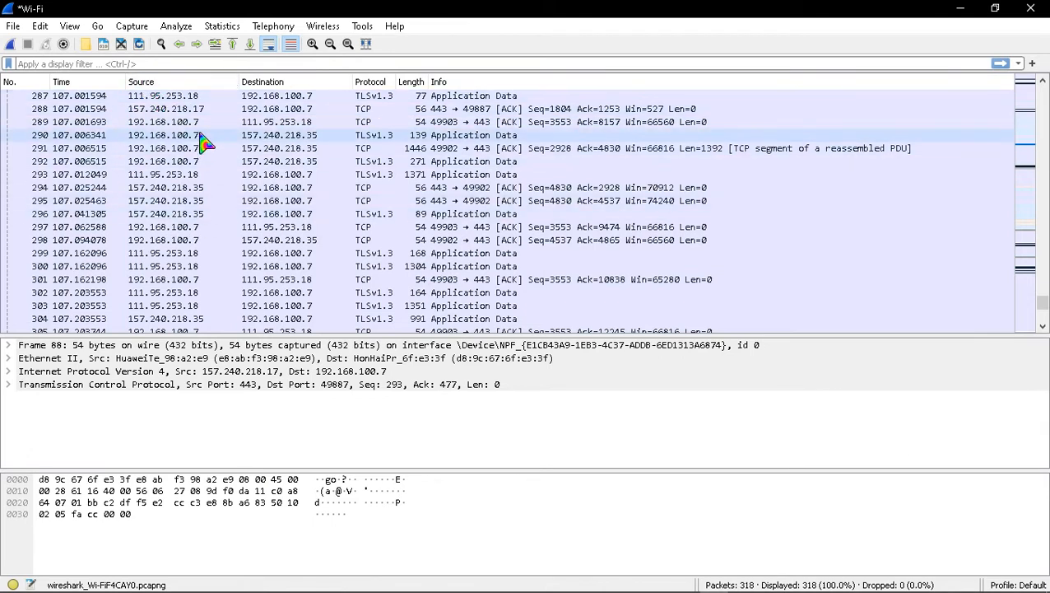
pyautogui.scroll(-2, 206, 144)
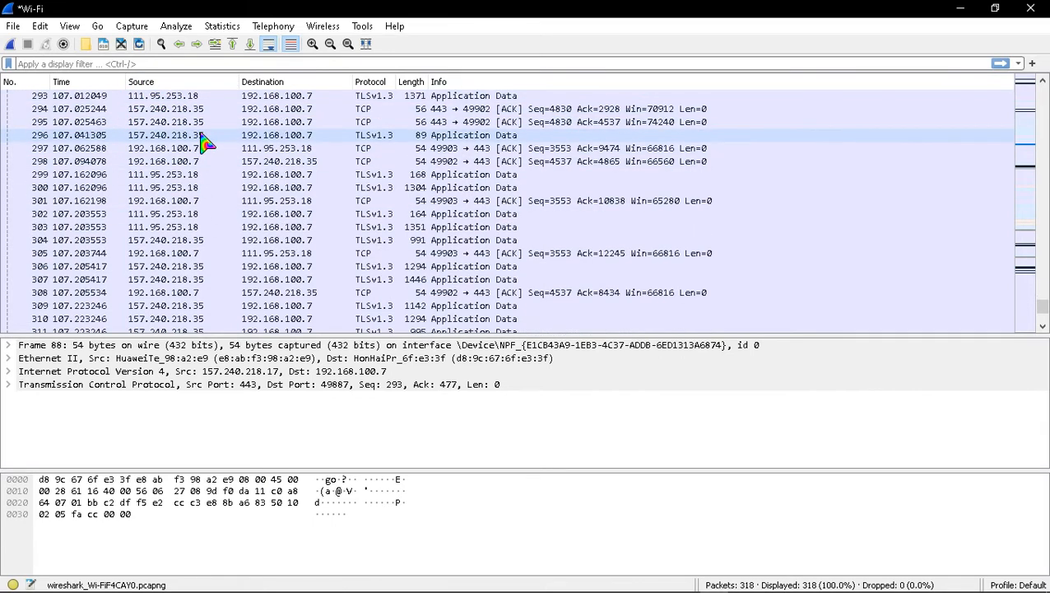
pyautogui.scroll(-1, 206, 144)
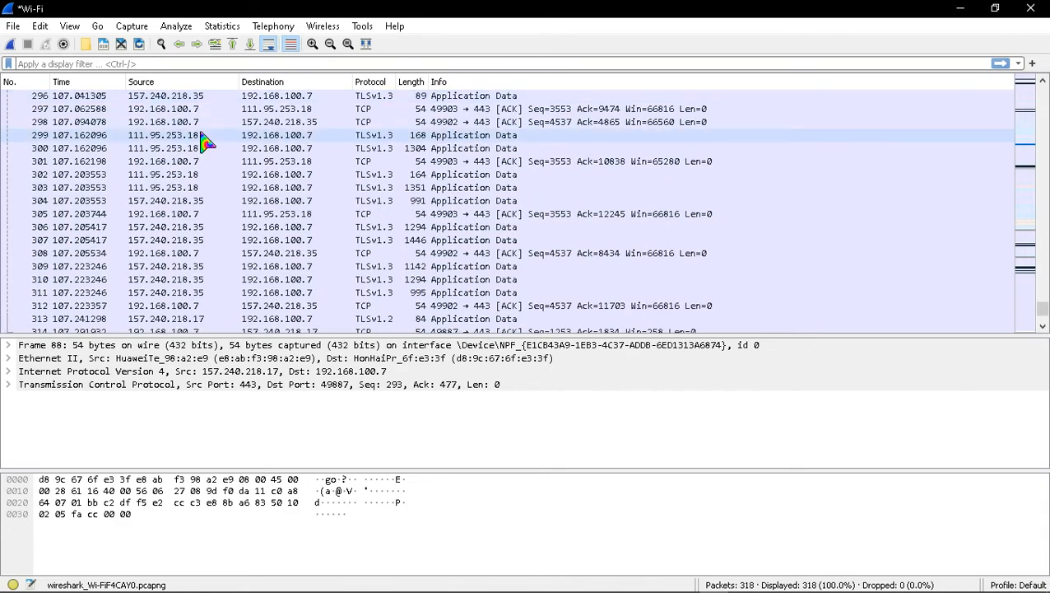
pyautogui.scroll(11, 206, 144)
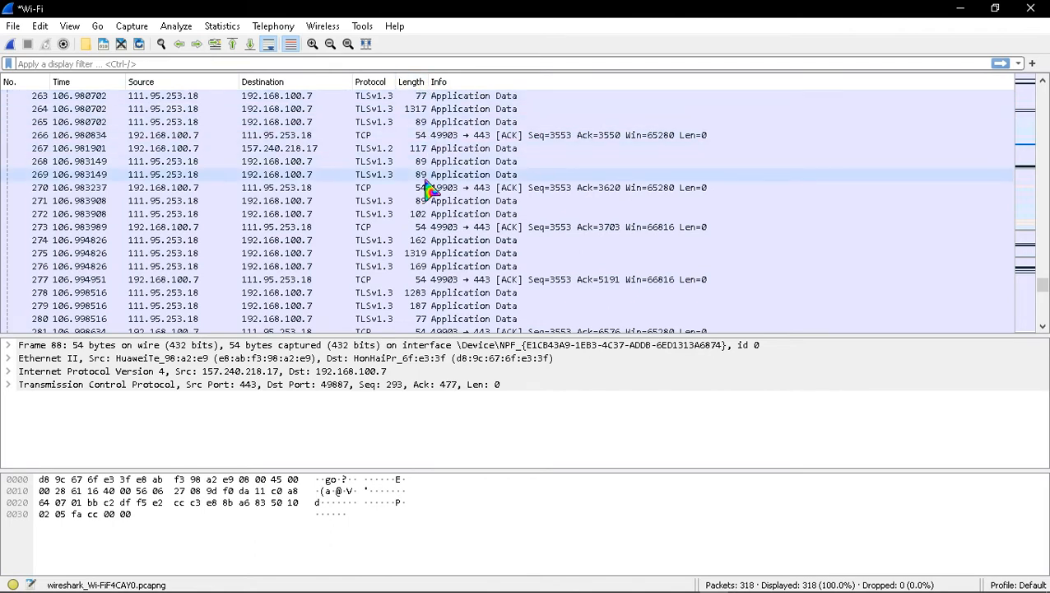
pyautogui.scroll(-1, 426, 191)
pyautogui.scroll(3, 436, 198)
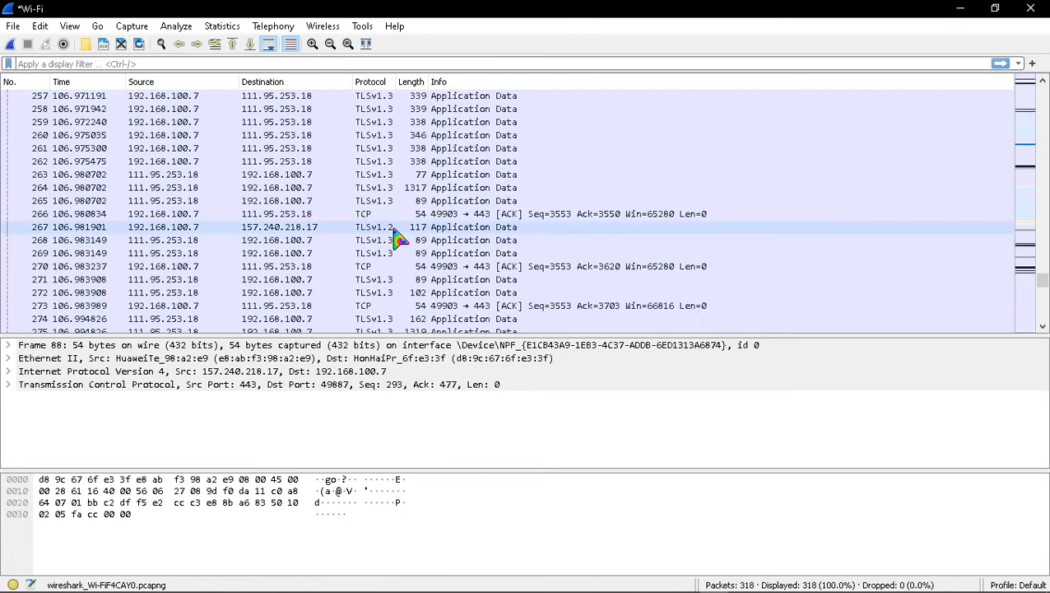
# Select TLSv1.2 packet 267, expand its Frame section, and enlarge the packet details area to read the full frame information
pyautogui.click(399, 233)
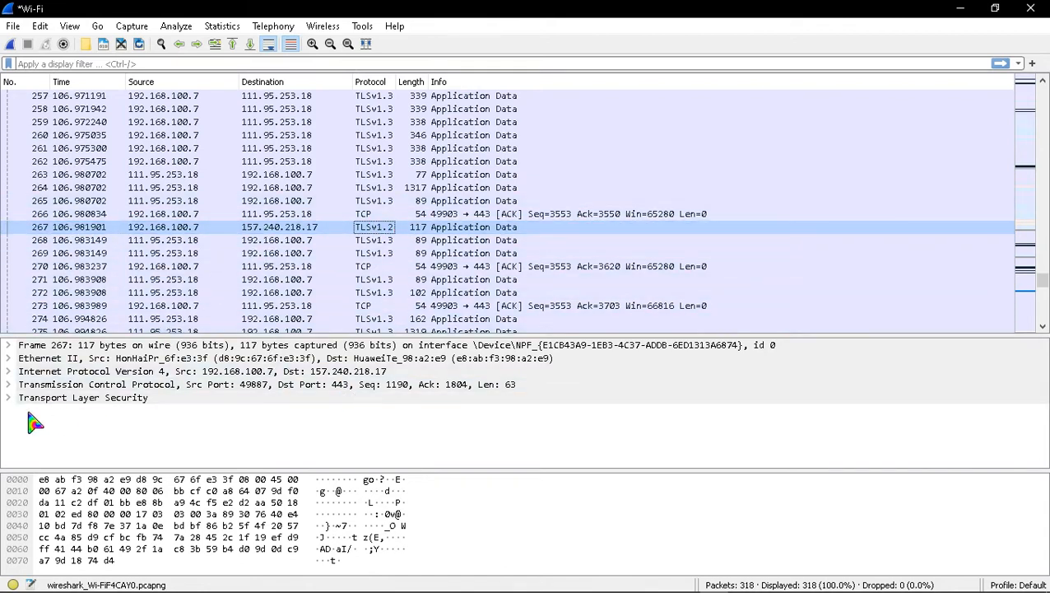
pyautogui.click(7, 346)
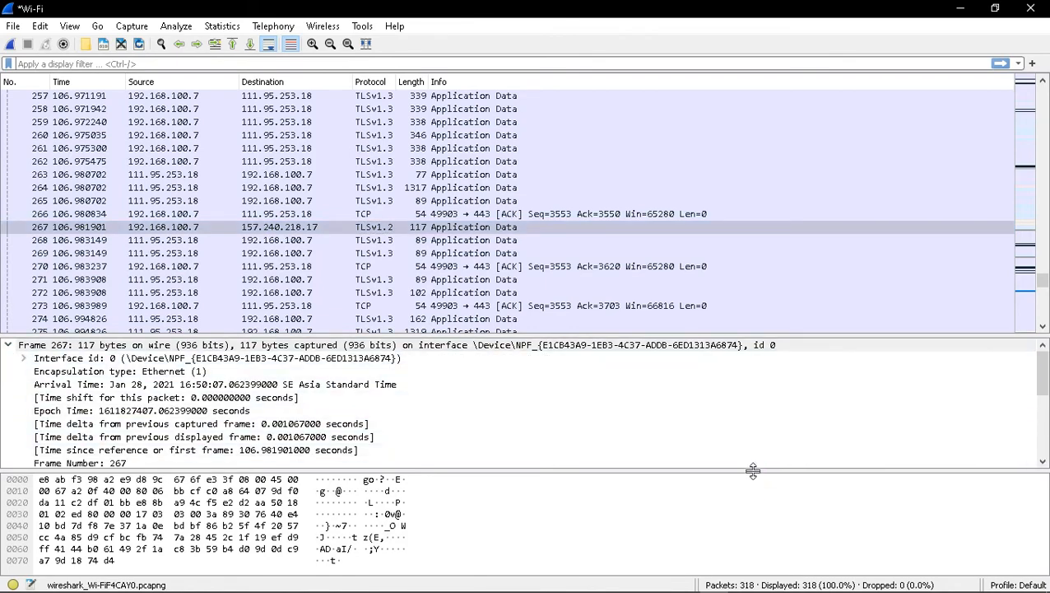
pyautogui.moveTo(753, 471); pyautogui.dragTo(743, 529)
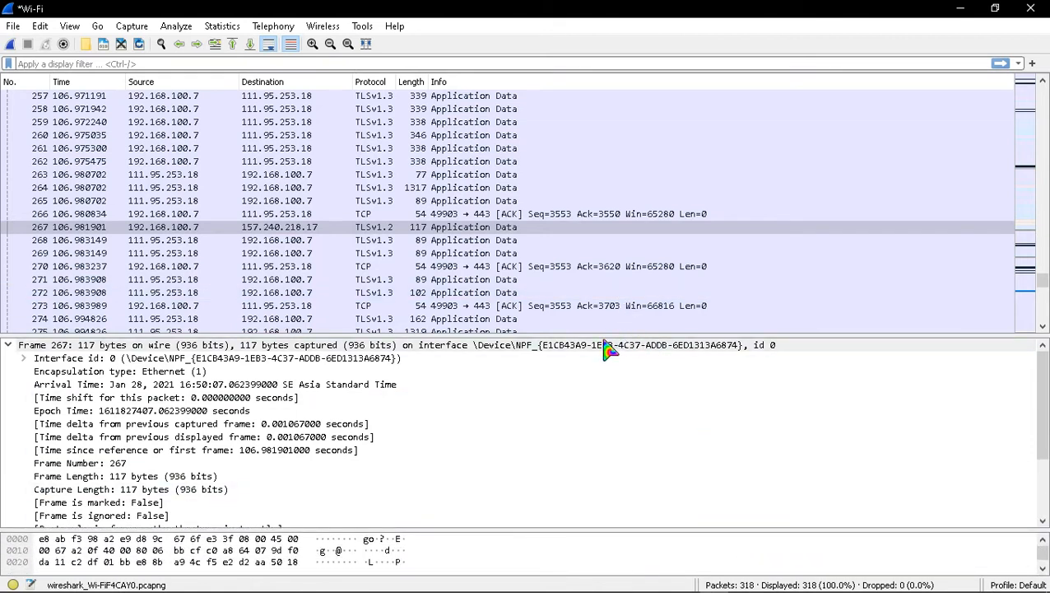
pyautogui.moveTo(608, 337); pyautogui.dragTo(606, 237)
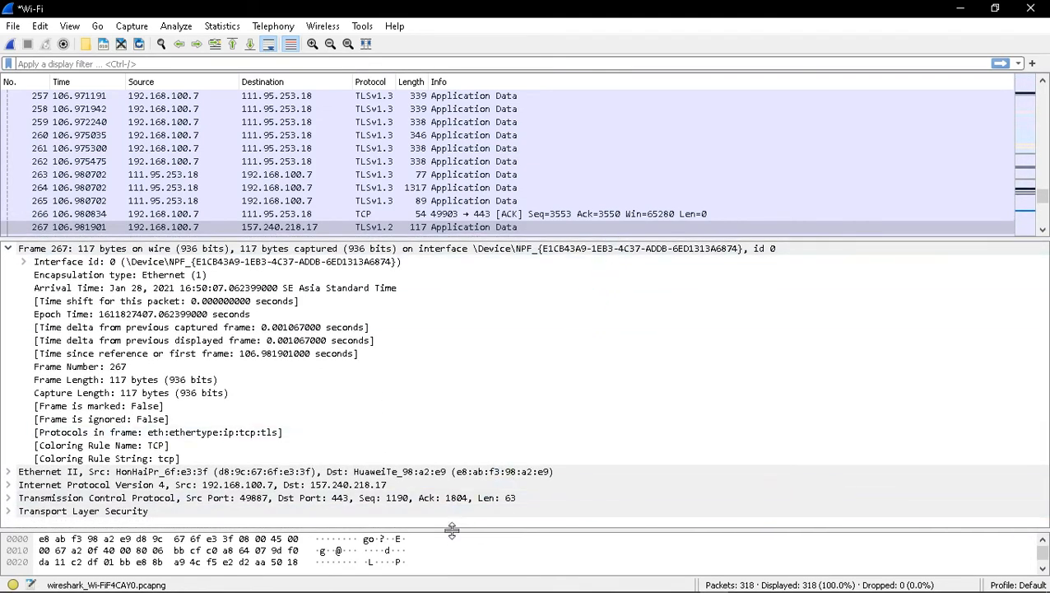
pyautogui.moveTo(455, 529); pyautogui.dragTo(463, 518)
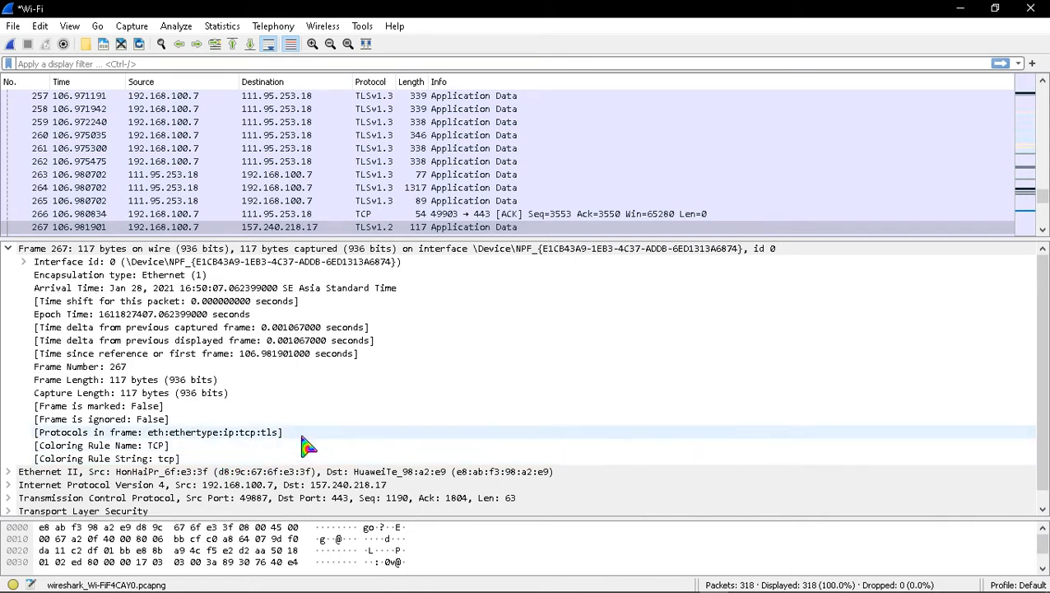
# Expand the Ethernet II section of packet 267 with the Frame section collapsed, and examine its Destination and Source address details
pyautogui.click(8, 473)
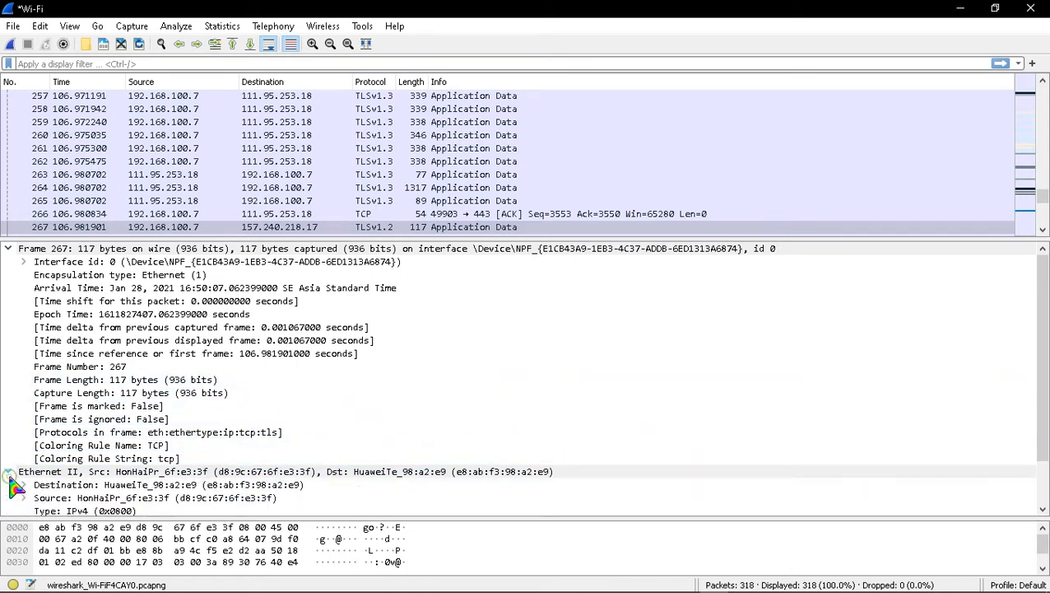
pyautogui.click(8, 249)
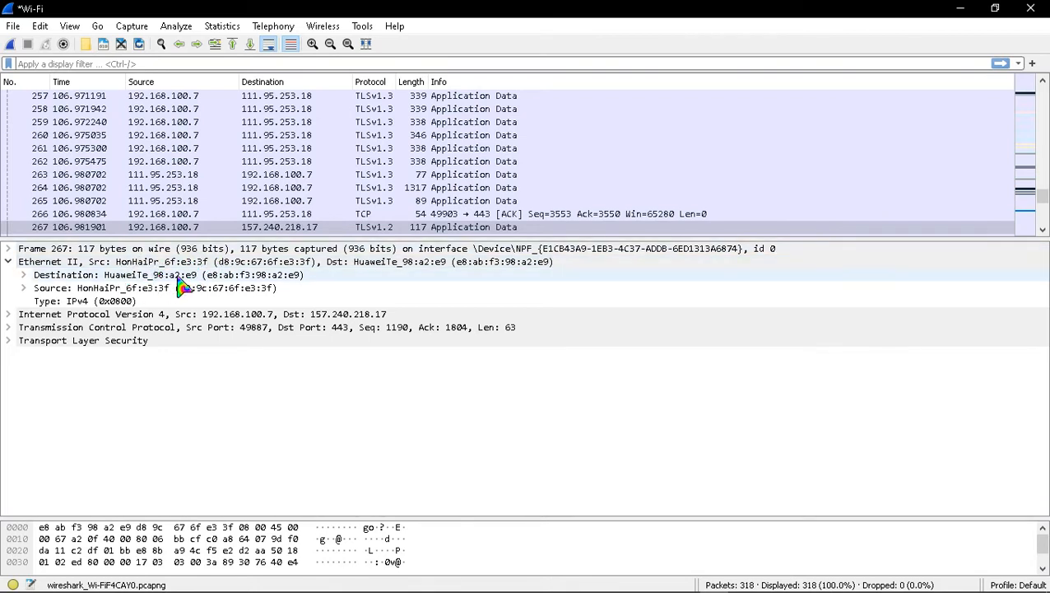
pyautogui.click(229, 264)
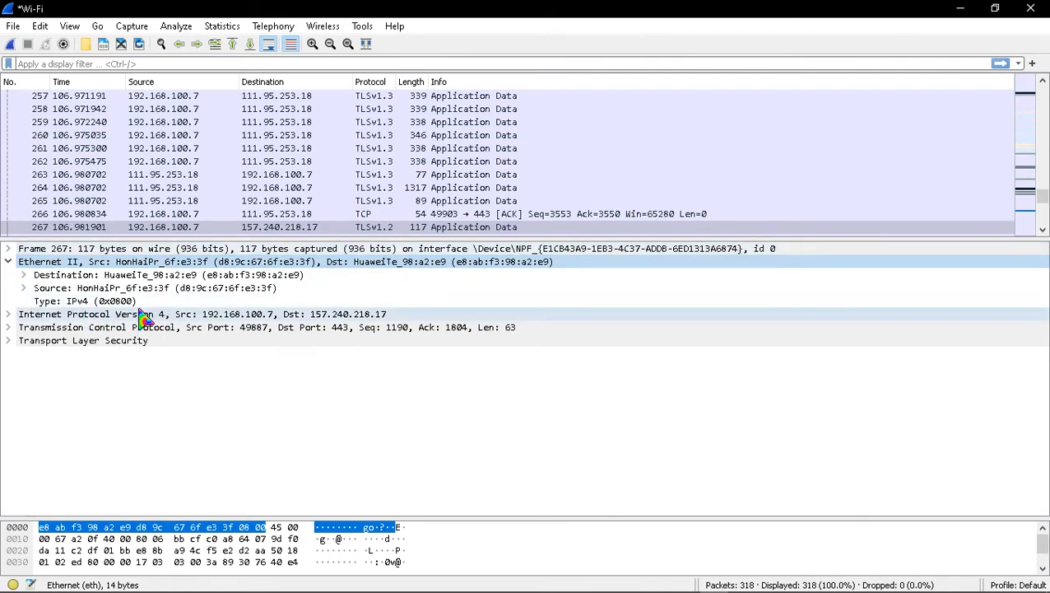
pyautogui.click(24, 275)
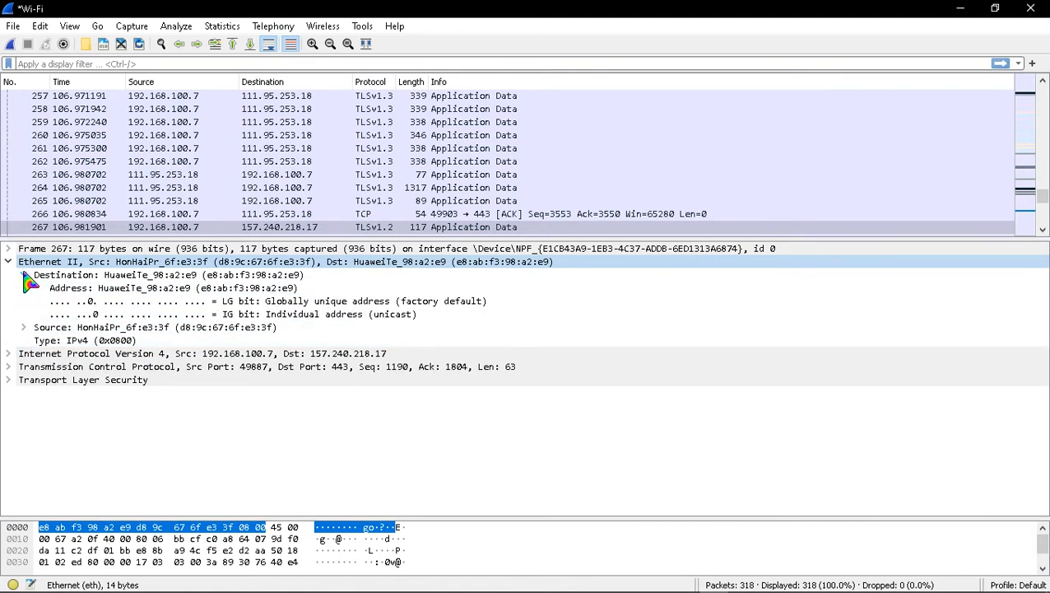
pyautogui.click(24, 275)
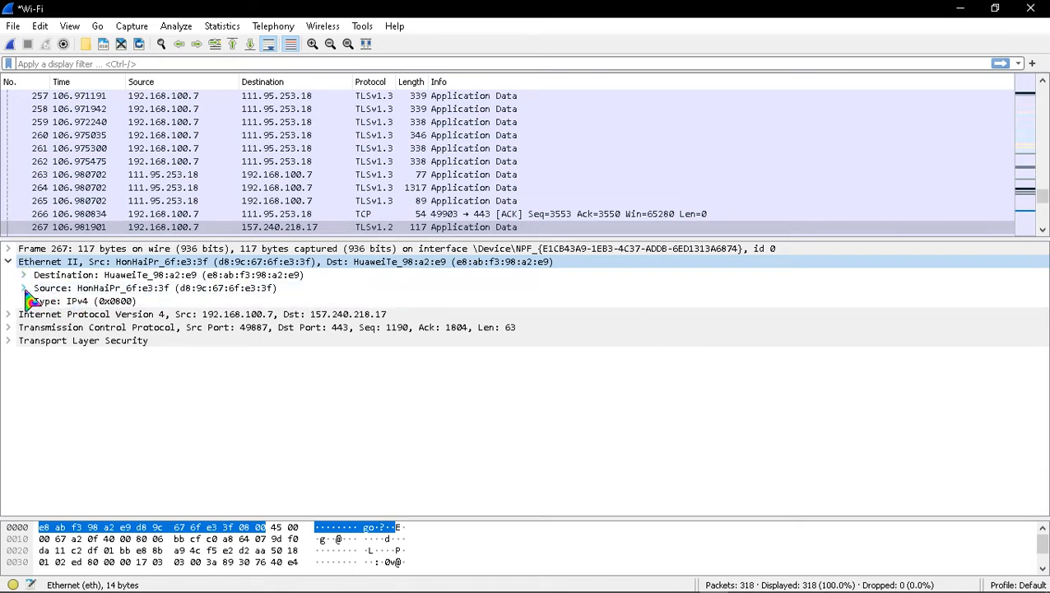
pyautogui.click(23, 288)
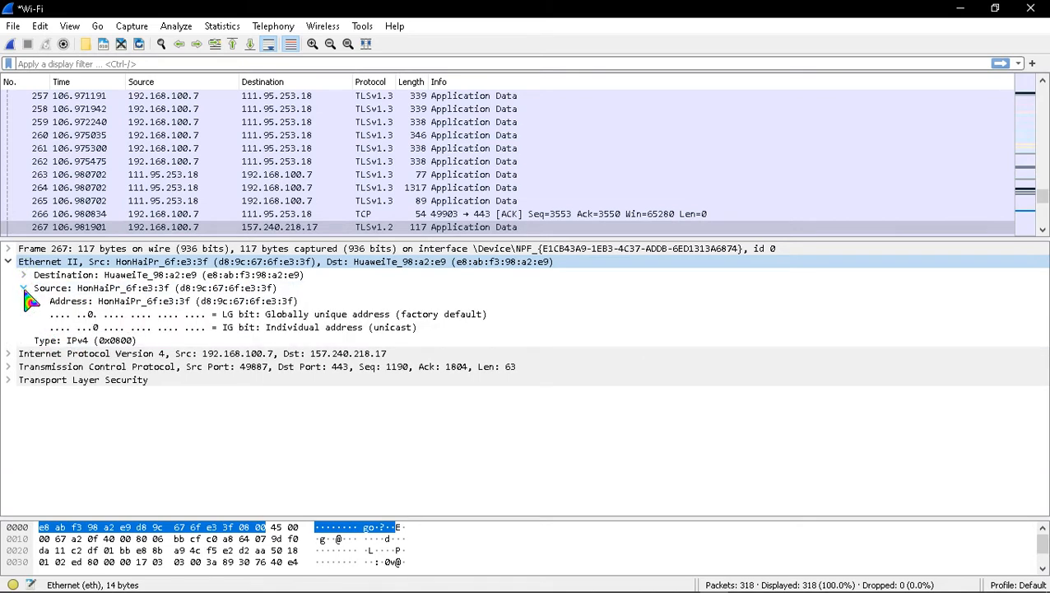
pyautogui.click(23, 288)
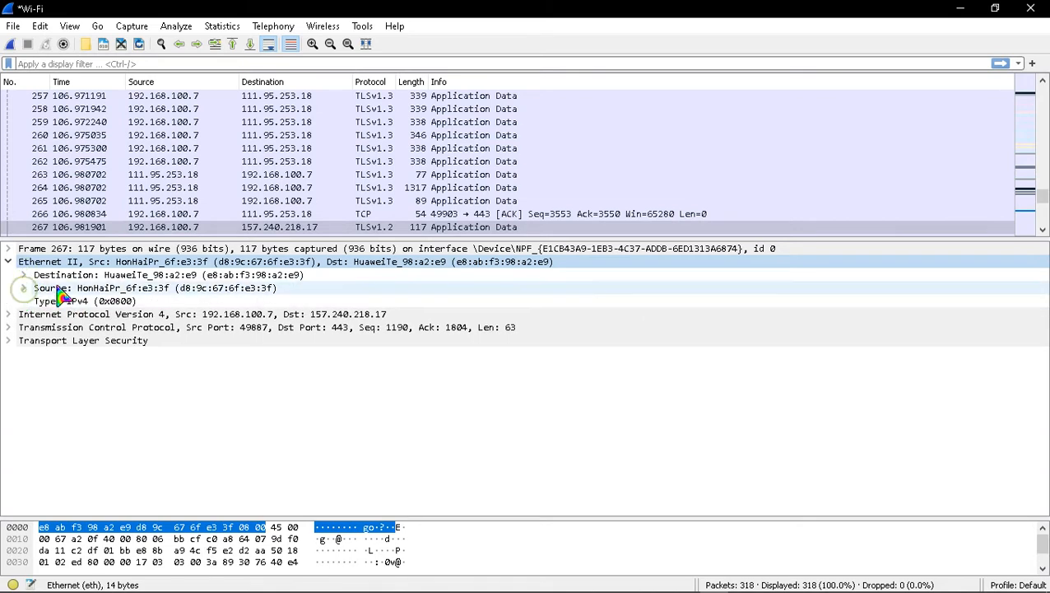
# Collapse the Ethernet II section, examine the Internet Protocol Version 4 details of packet 267, and collapse them again
pyautogui.click(8, 262)
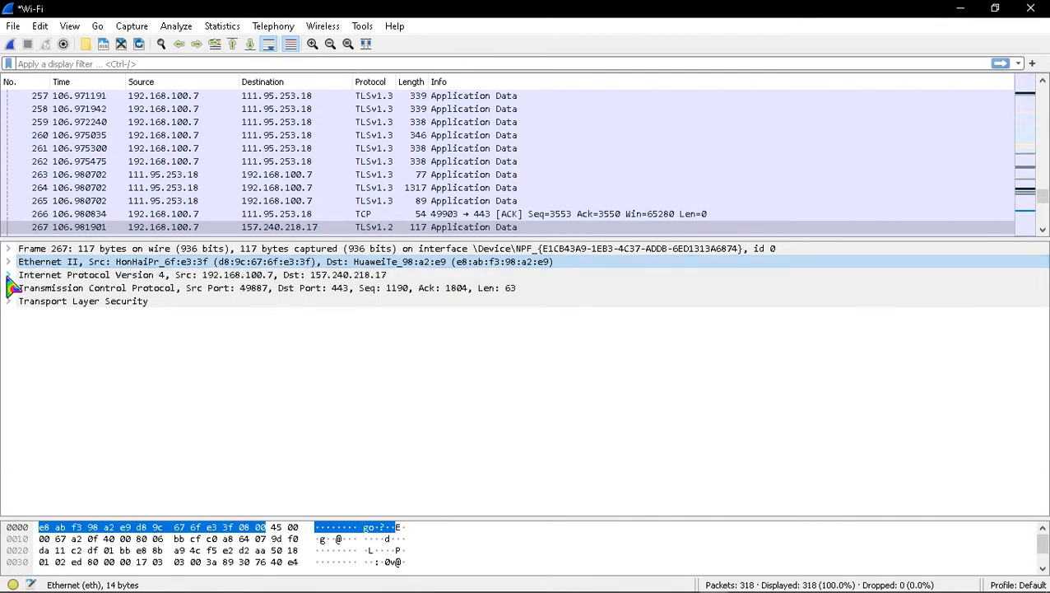
pyautogui.click(8, 276)
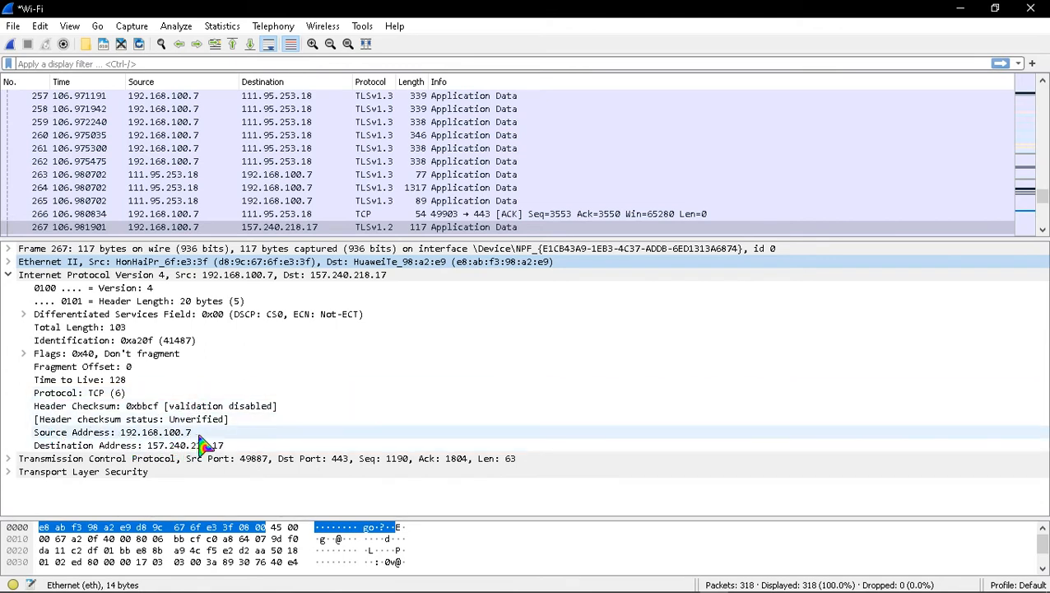
pyautogui.click(8, 276)
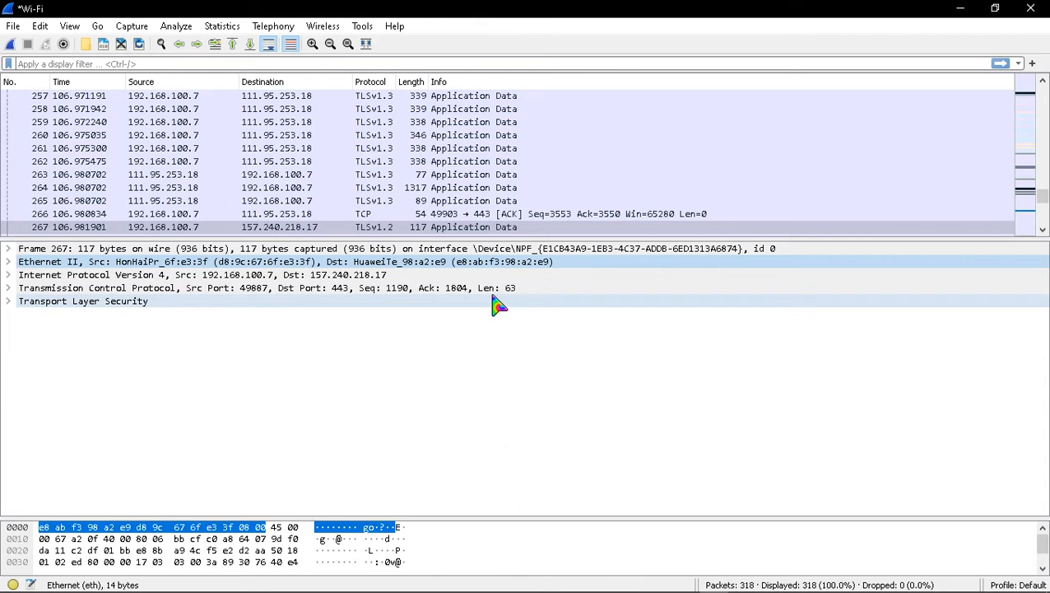
# Expand the Transmission Control Protocol section of packet 267 and examine its ports, sequence and acknowledgment numbers, header length, window and checksum fields
pyautogui.click(7, 288)
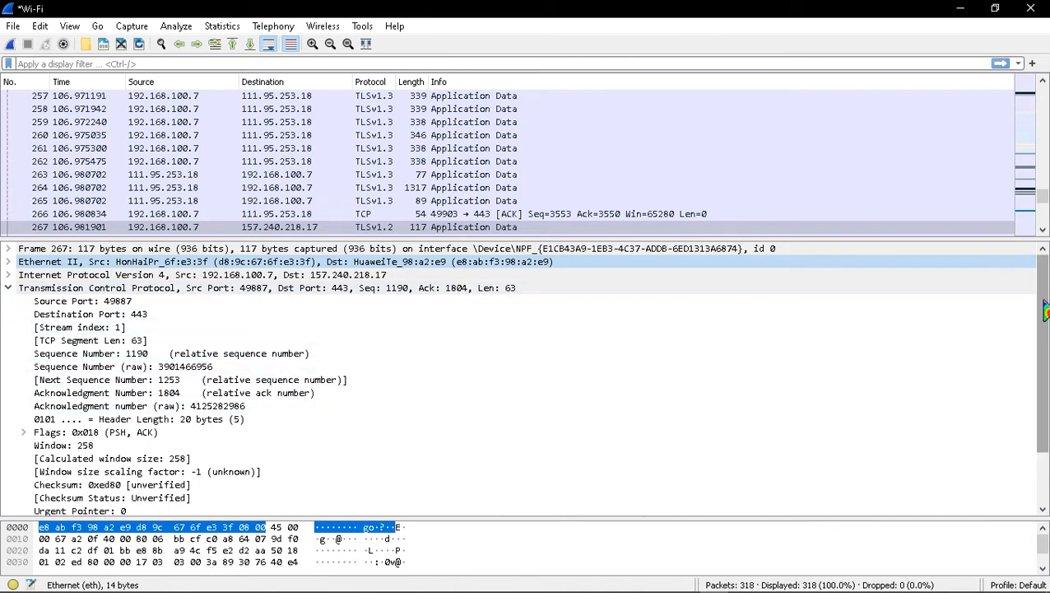
pyautogui.scroll(-1, 1042, 300)
pyautogui.moveTo(1042, 299); pyautogui.dragTo(1047, 354)
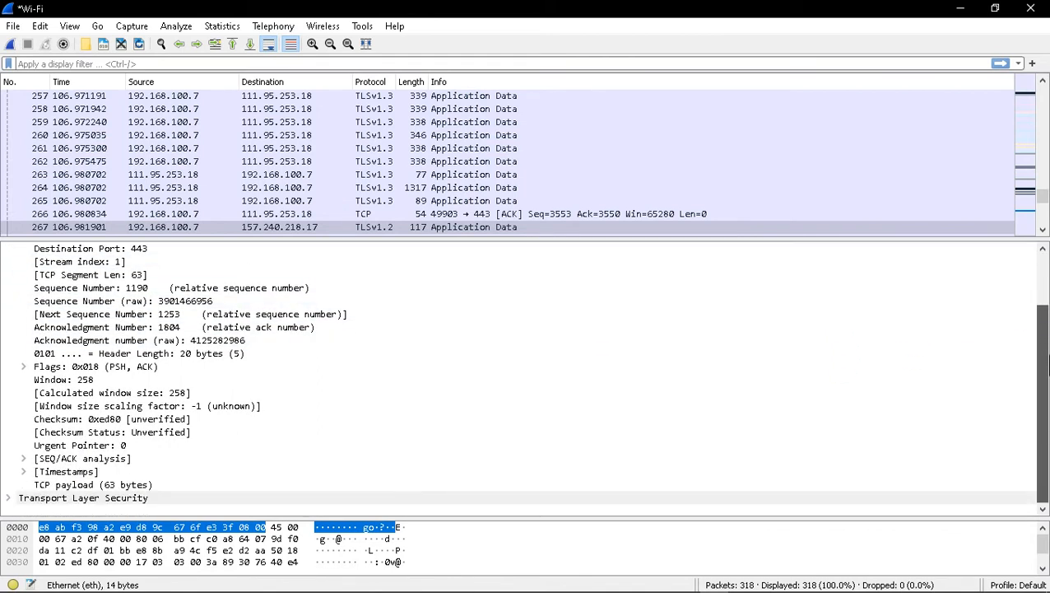
pyautogui.moveTo(1047, 354); pyautogui.dragTo(1042, 298)
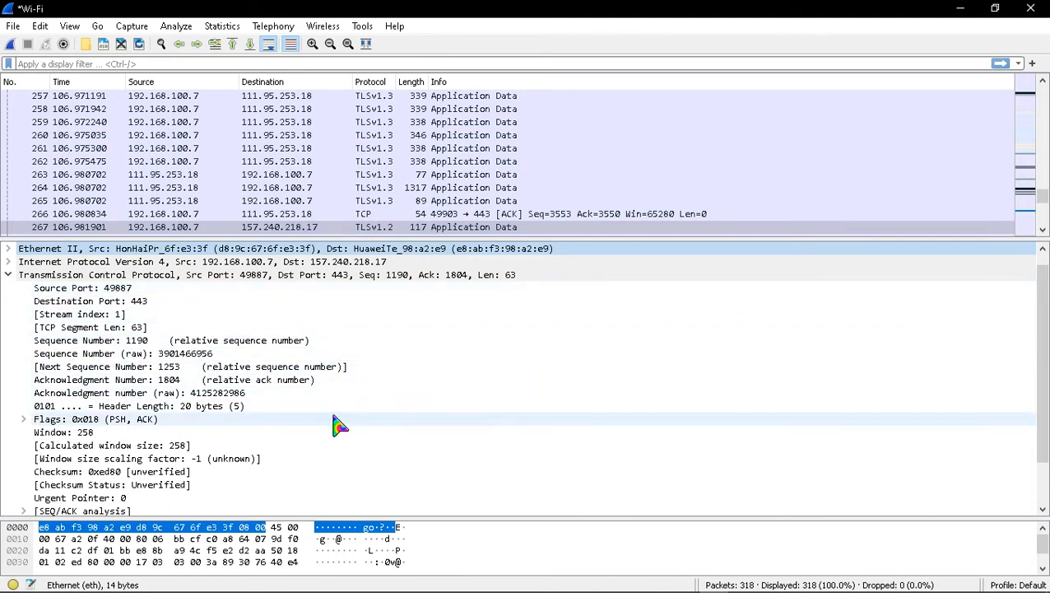
pyautogui.scroll(-2, 333, 424)
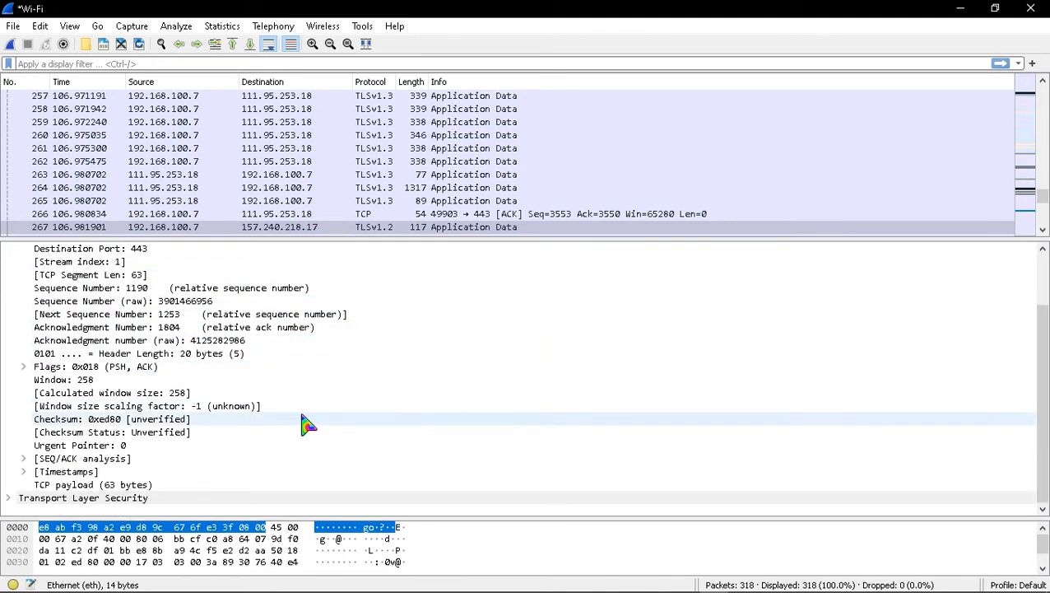
pyautogui.click(9, 497)
pyautogui.scroll(-1, 143, 457)
pyautogui.click(9, 485)
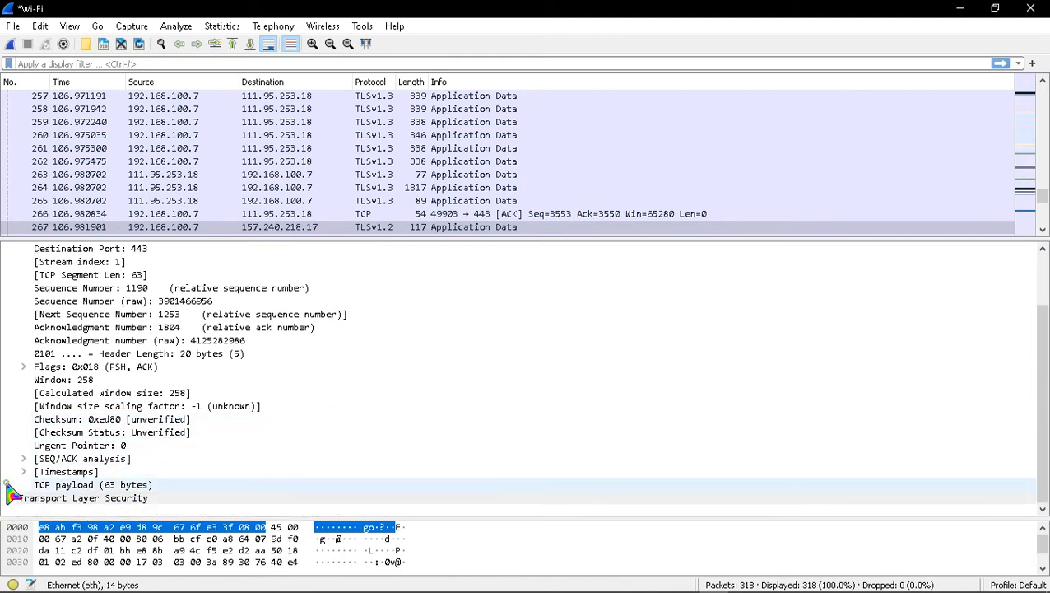
pyautogui.scroll(2, 293, 403)
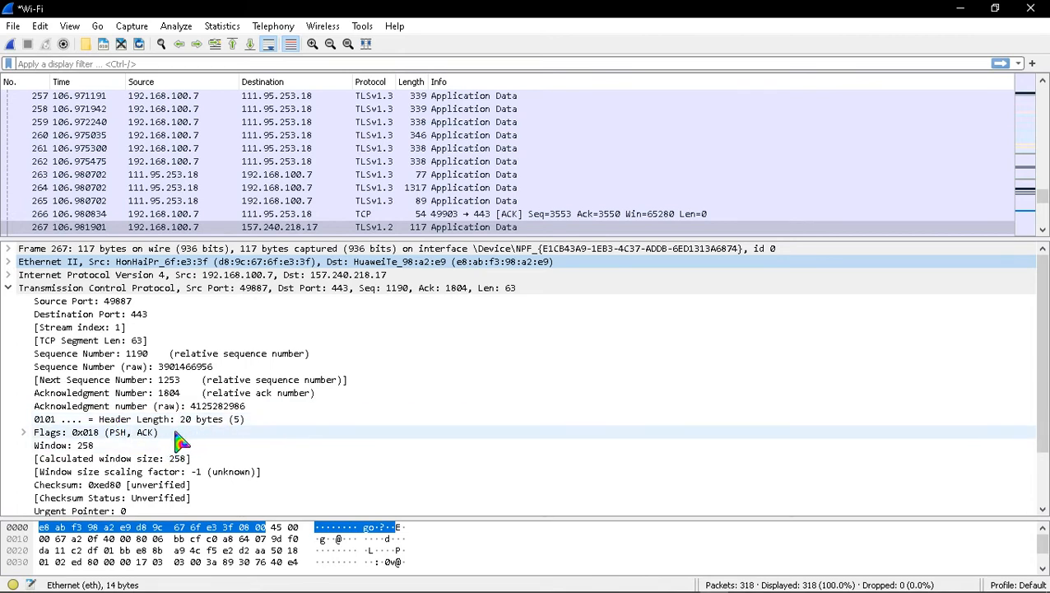
pyautogui.scroll(-2, 45, 438)
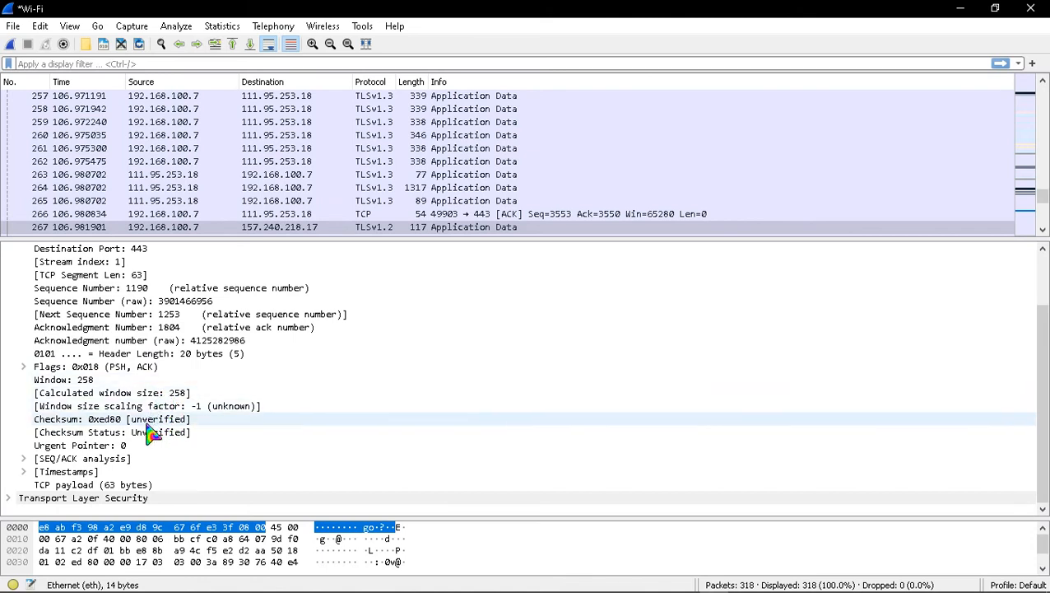
# Expand the SEQ/ACK analysis, Timestamps and Transport Layer Security entries of packet 267 and examine their details
pyautogui.click(23, 459)
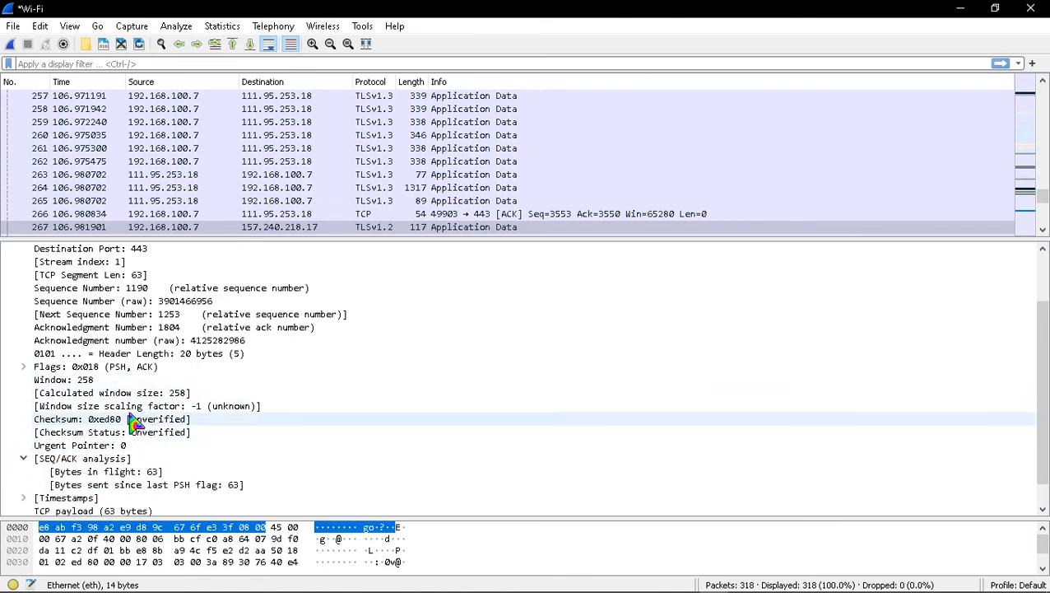
pyautogui.scroll(-1, 144, 426)
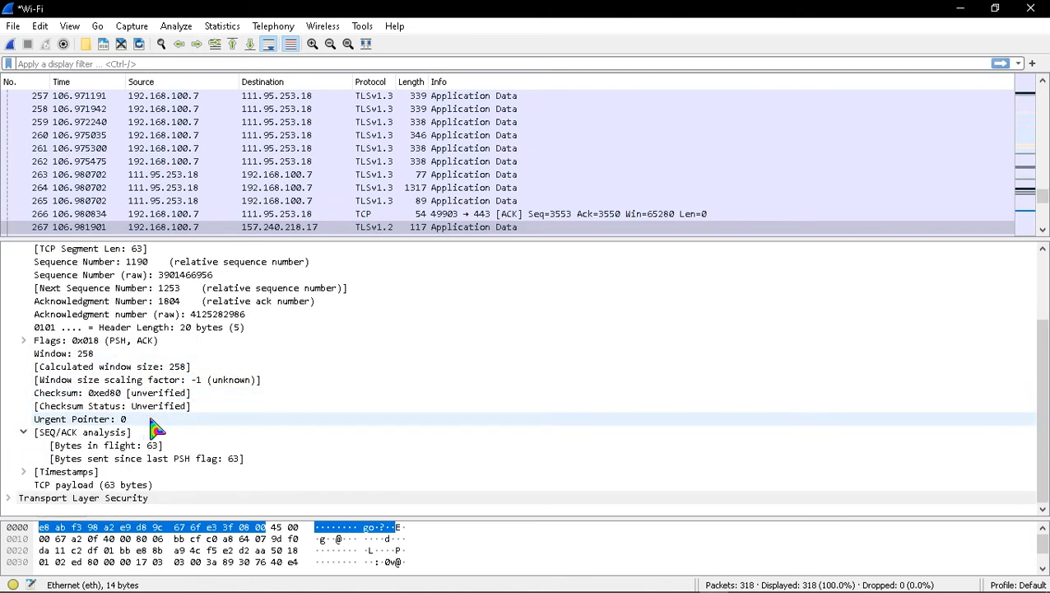
pyautogui.click(23, 472)
pyautogui.scroll(-1, 156, 445)
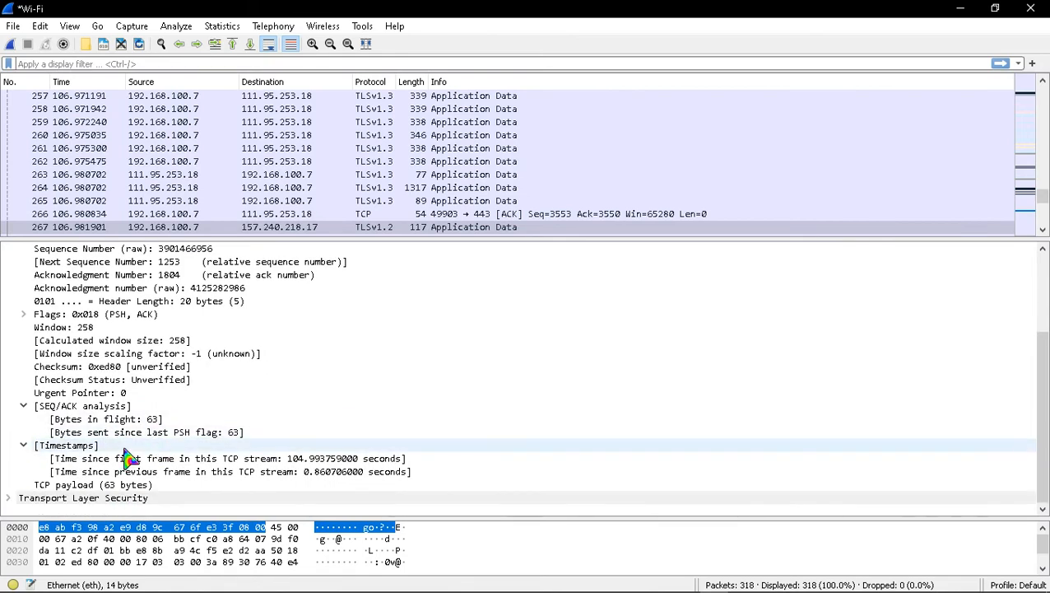
pyautogui.click(8, 498)
pyautogui.scroll(-1, 177, 447)
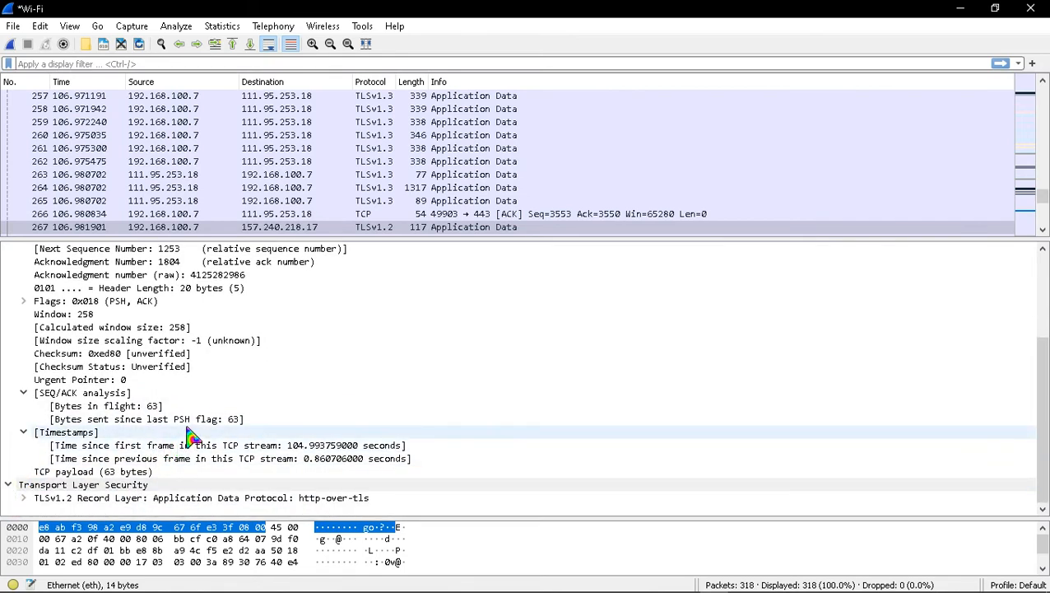
pyautogui.scroll(4, 189, 434)
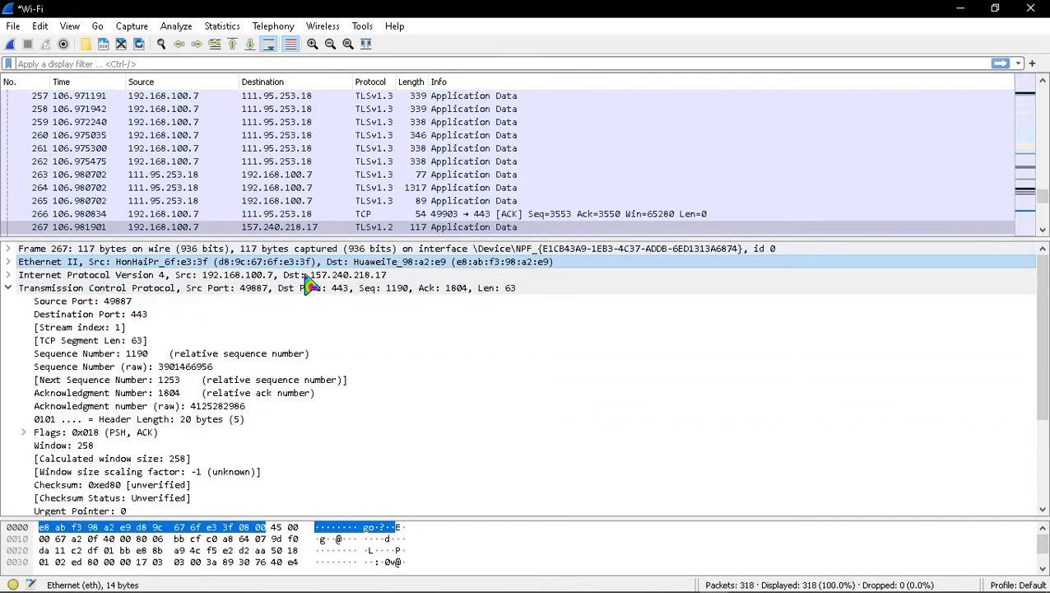
pyautogui.scroll(-3, 45, 457)
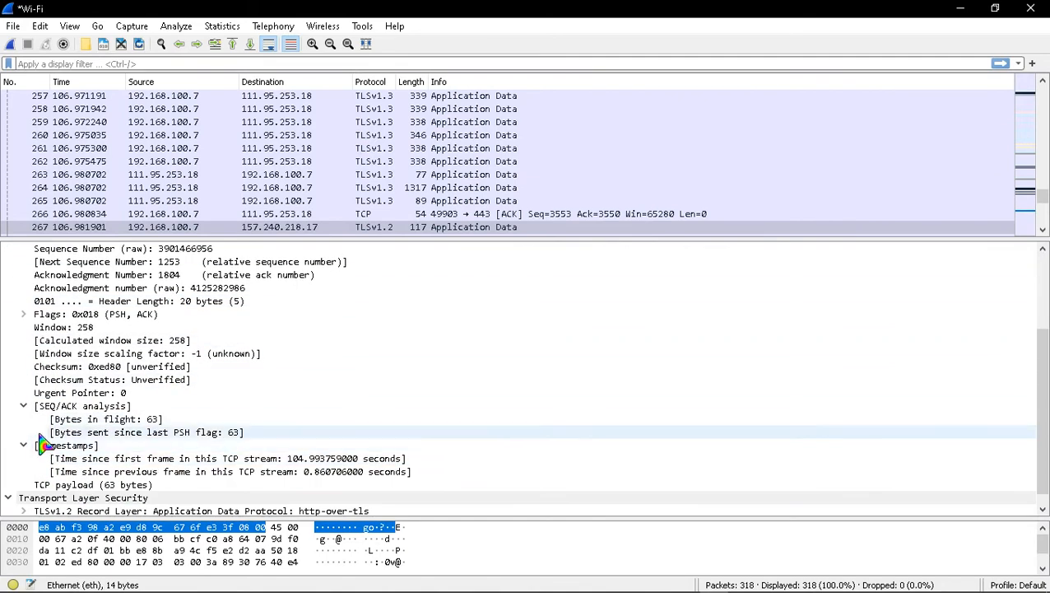
# Expand the TCP Flags entry of packet 267 and examine the individual flag bits
pyautogui.click(27, 316)
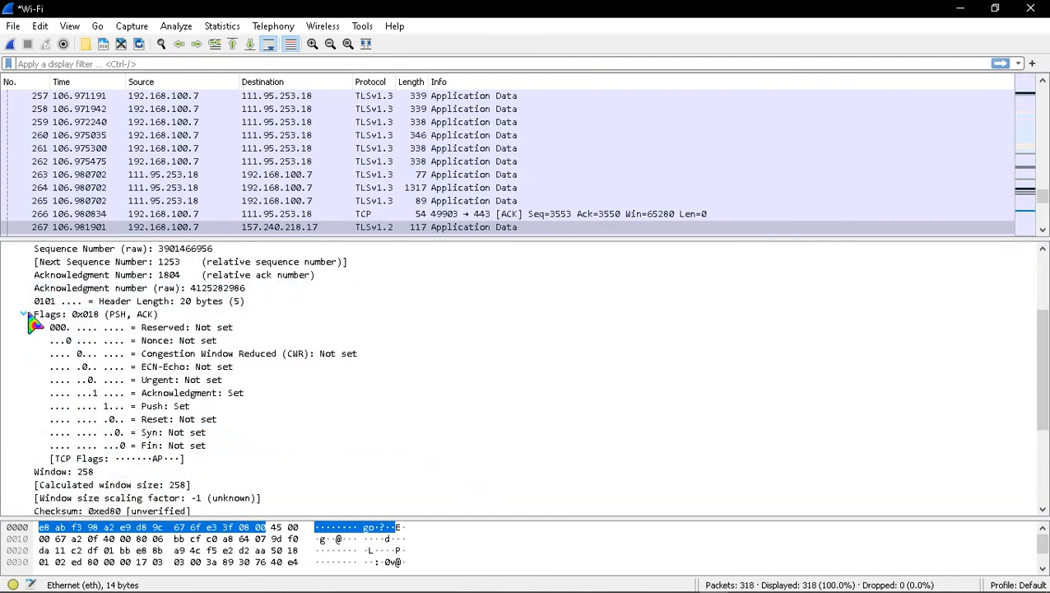
pyautogui.scroll(1, 220, 371)
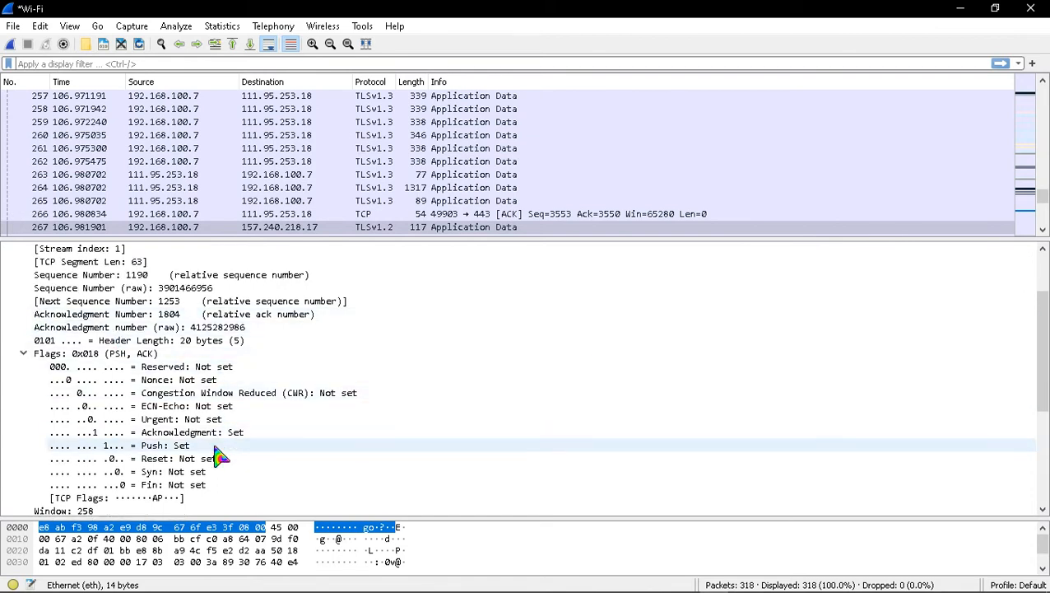
pyautogui.scroll(1, 218, 457)
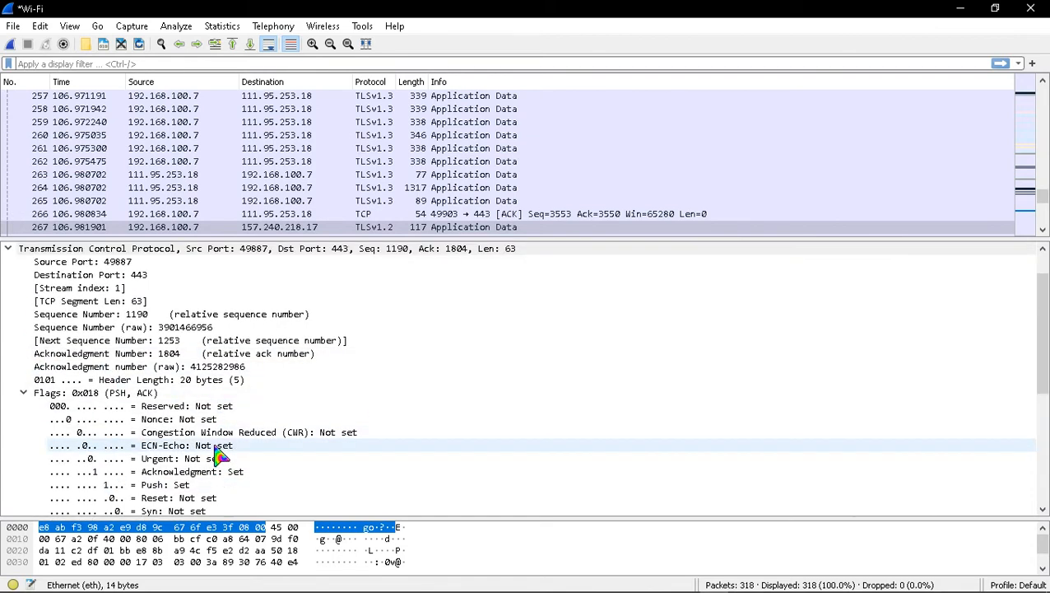
pyautogui.scroll(-3, 218, 455)
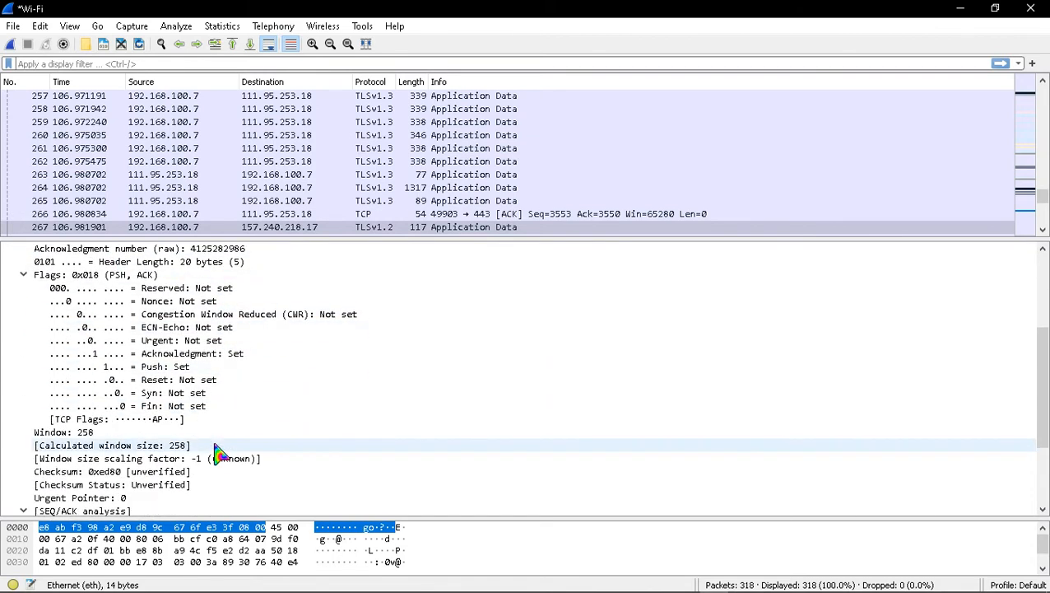
# Collapse the Flags, SEQ/ACK analysis and Timestamps entries together with the whole Transmission Control Protocol section
pyautogui.click(24, 275)
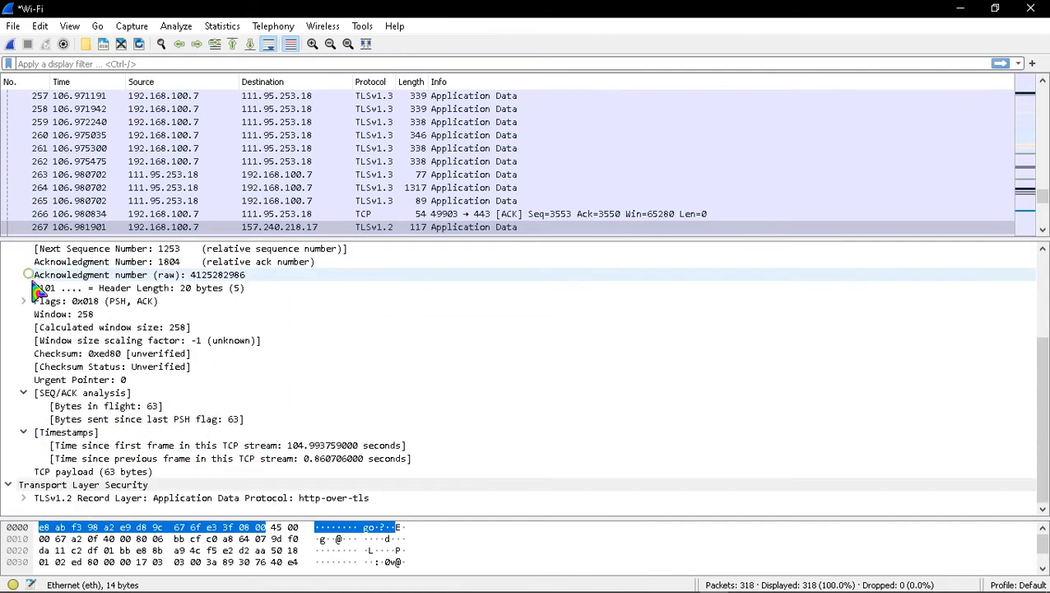
pyautogui.click(25, 393)
pyautogui.click(24, 432)
pyautogui.scroll(2, 33, 403)
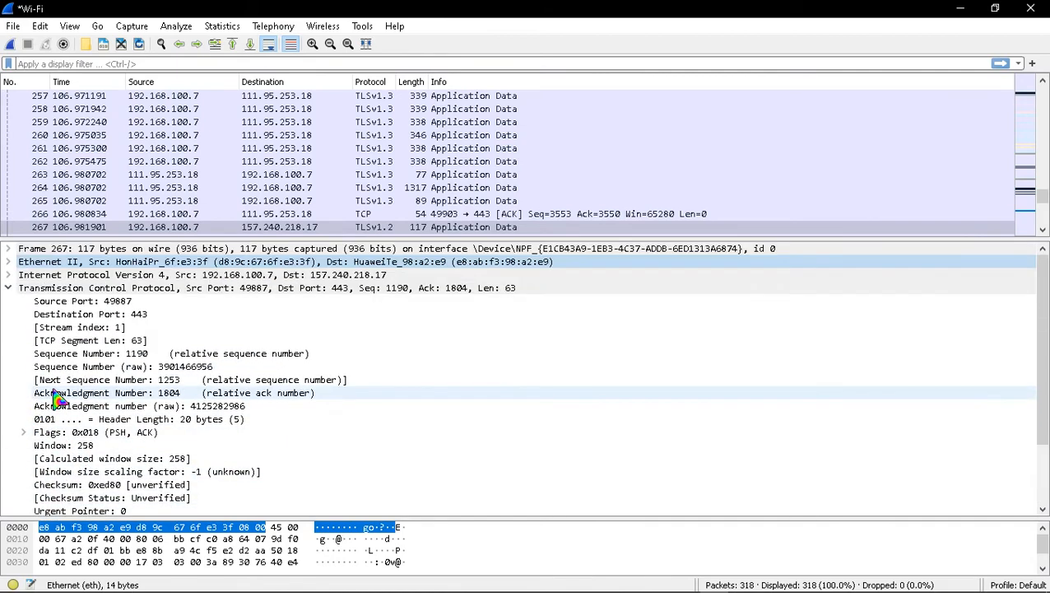
pyautogui.click(8, 289)
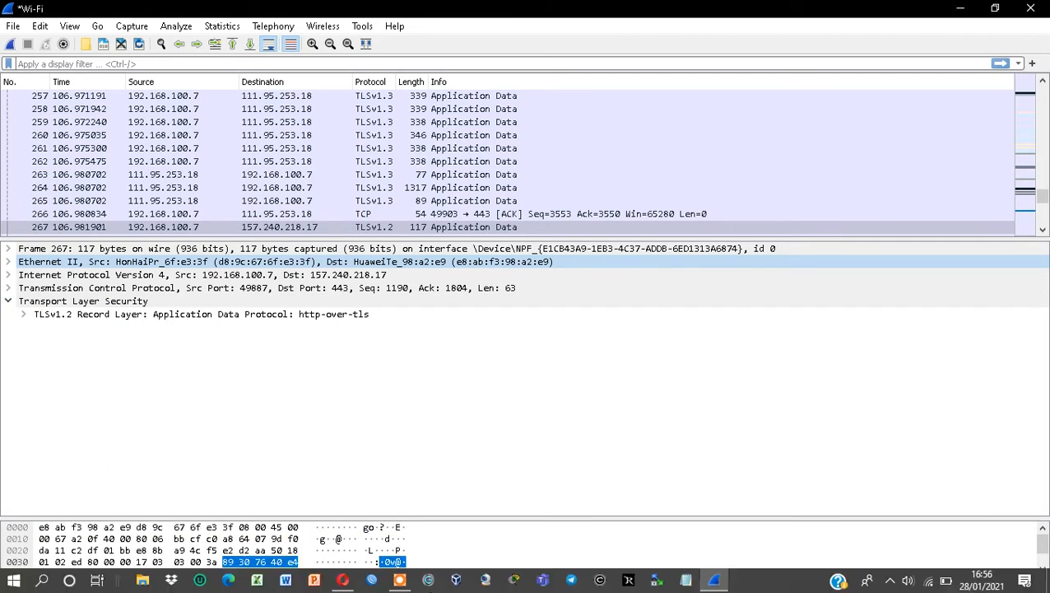
pyautogui.click(371, 581)
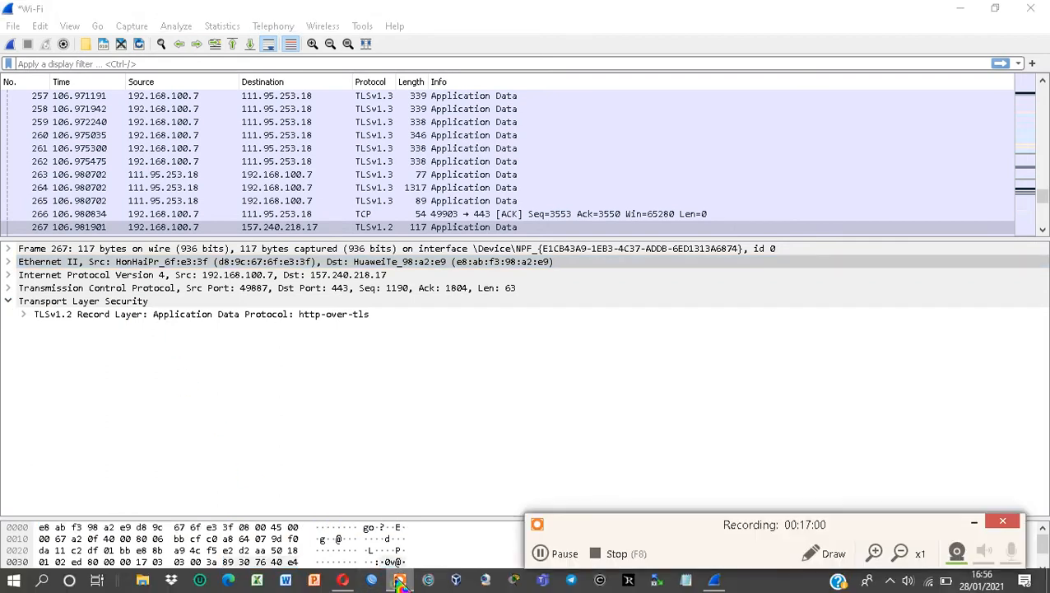
pyautogui.click(981, 521)
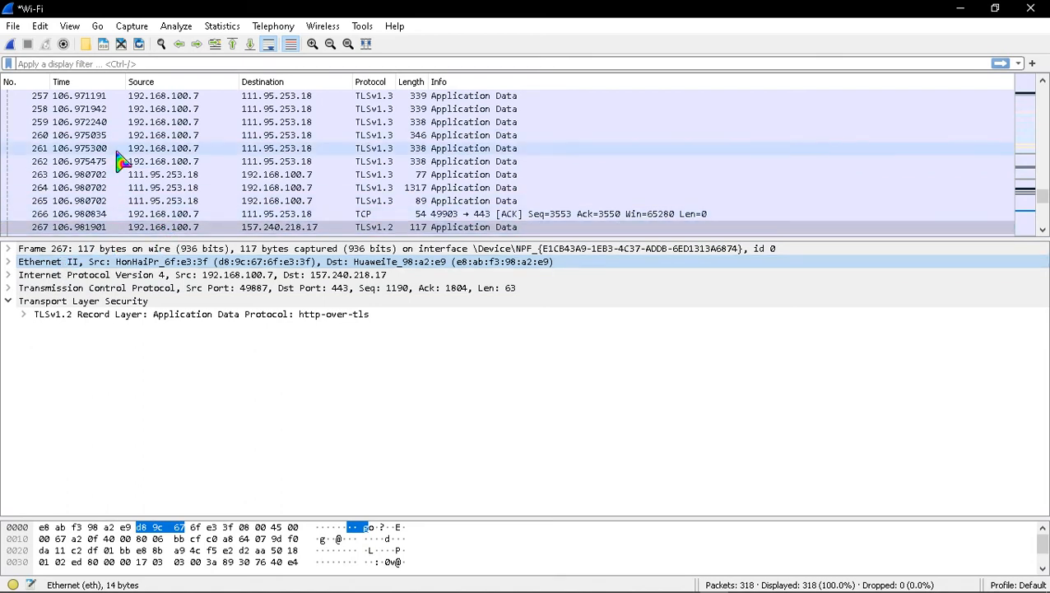
# Follow the TCP stream of packet 267 and widen the stream window
pyautogui.rightClick(92, 229)
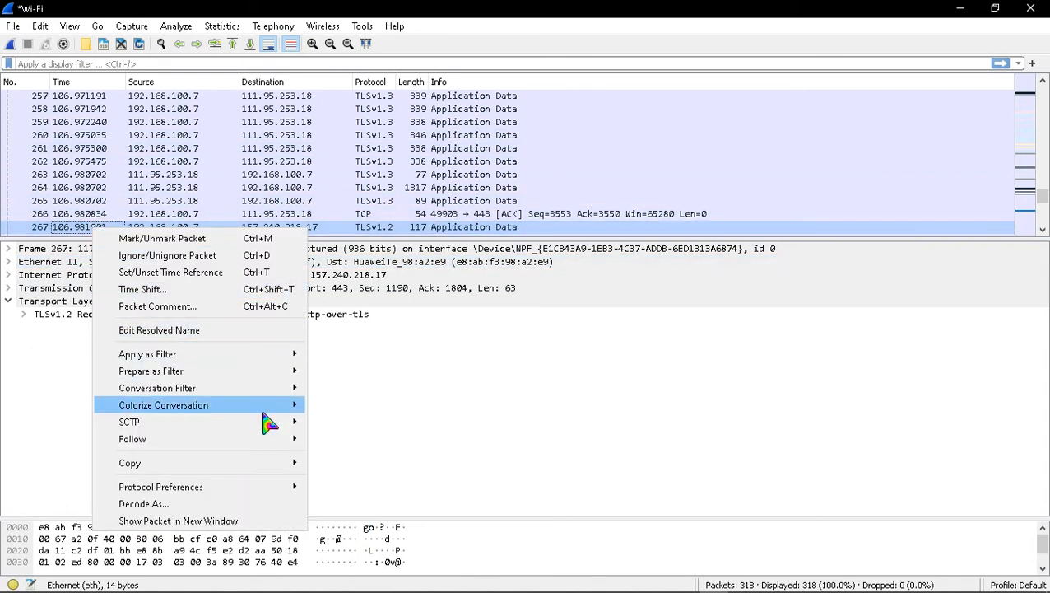
pyautogui.moveTo(243, 443)
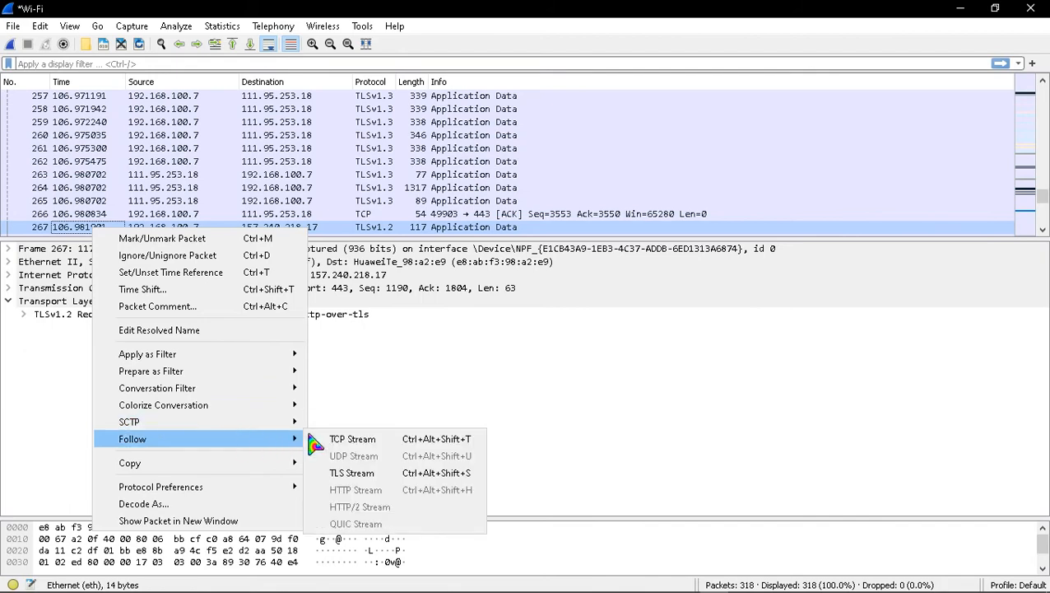
pyautogui.click(352, 439)
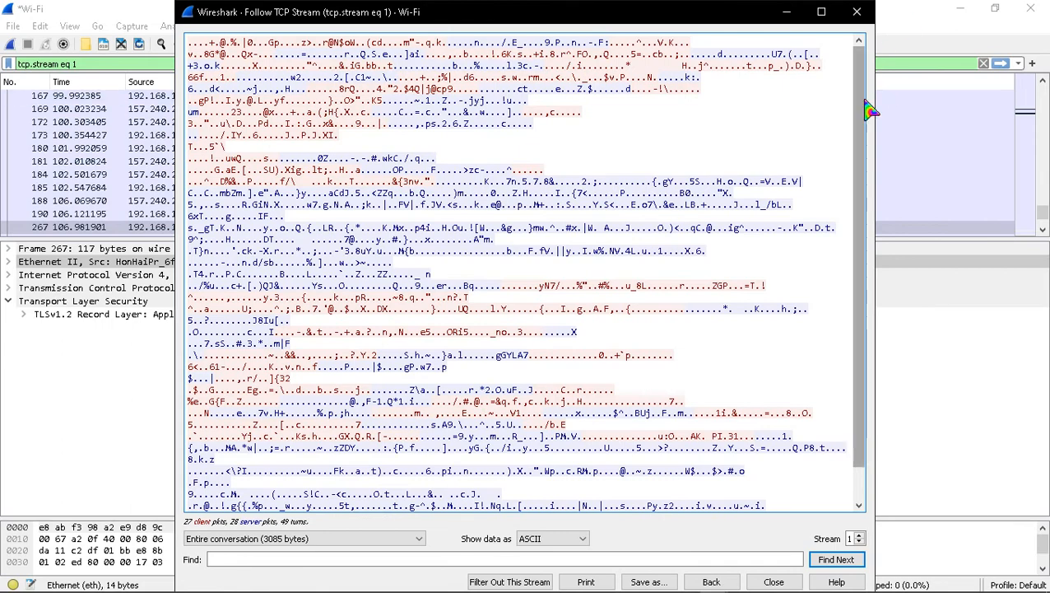
pyautogui.moveTo(876, 96); pyautogui.dragTo(1018, 96)
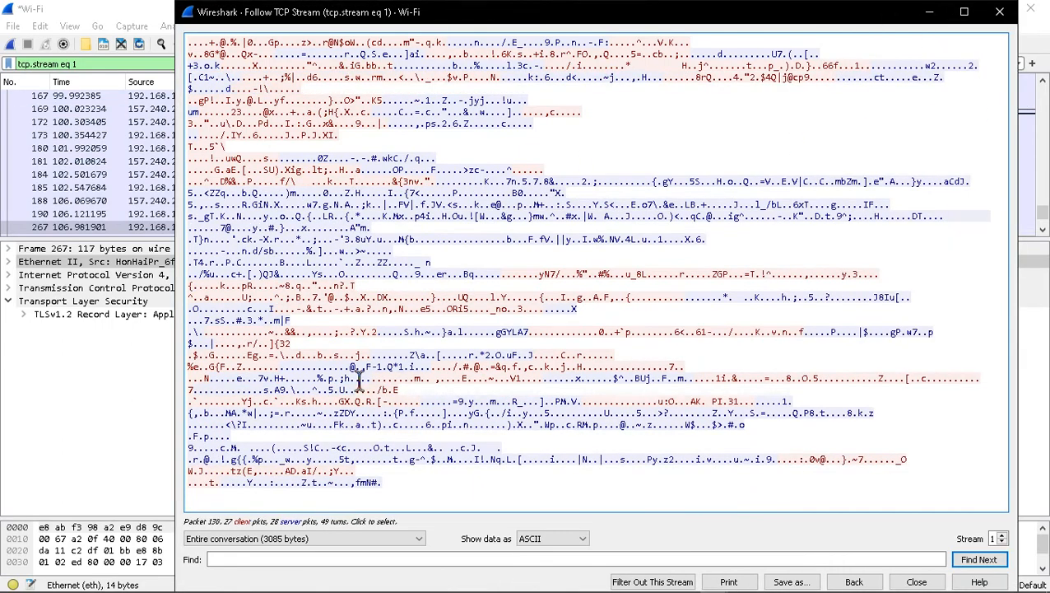
# Show the followed TCP stream's data as Raw, with Entire conversation as the displayed direction
pyautogui.click(567, 541)
pyautogui.scroll(-1, 572, 481)
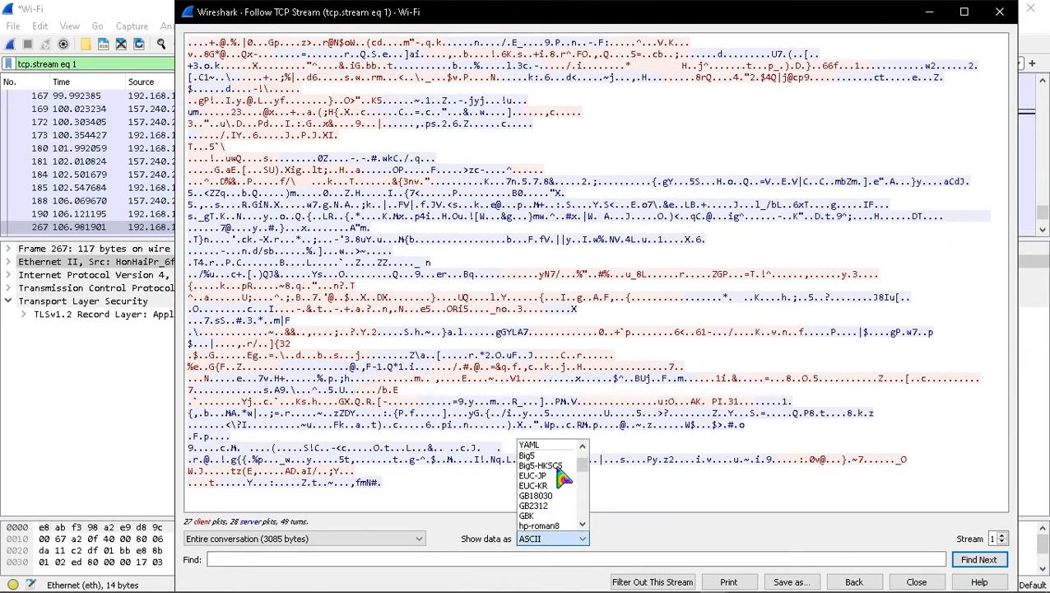
pyautogui.click(556, 456)
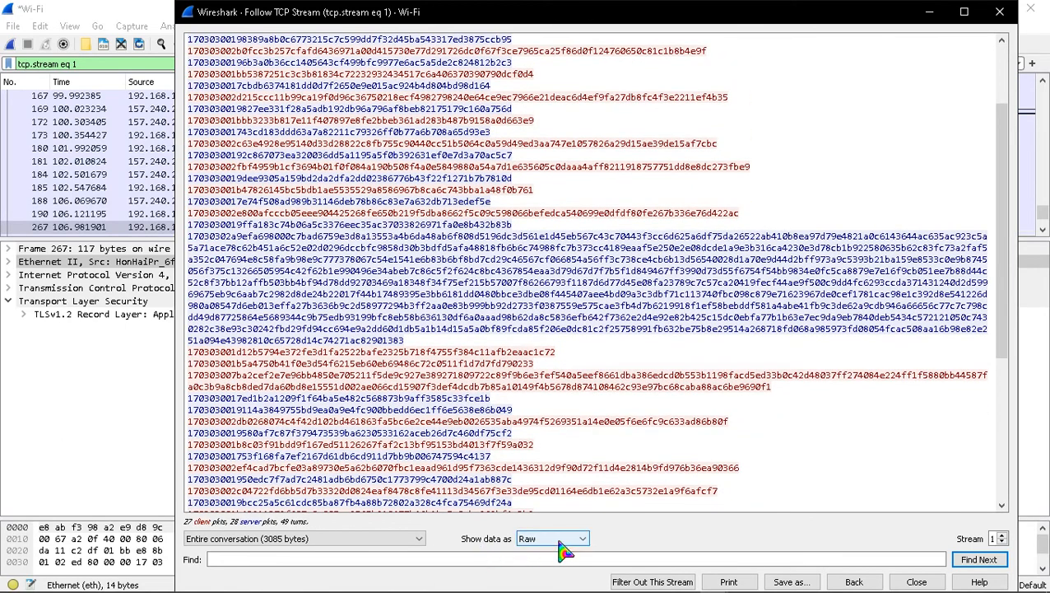
pyautogui.click(562, 544)
pyautogui.click(411, 542)
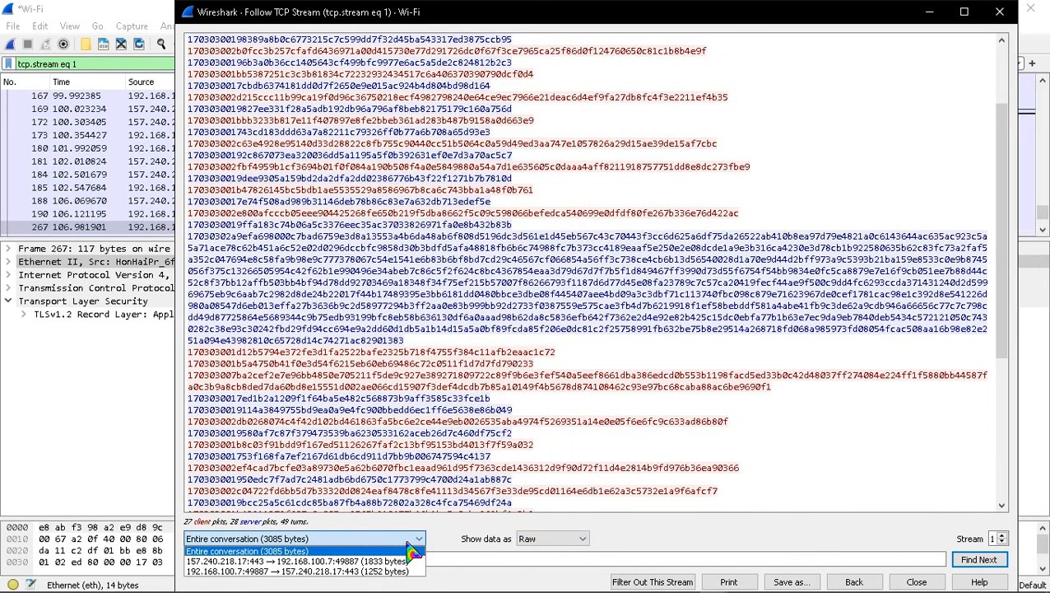
pyautogui.click(412, 551)
# Show the followed TCP stream's data in the windows-1258 encoding
pyautogui.click(558, 542)
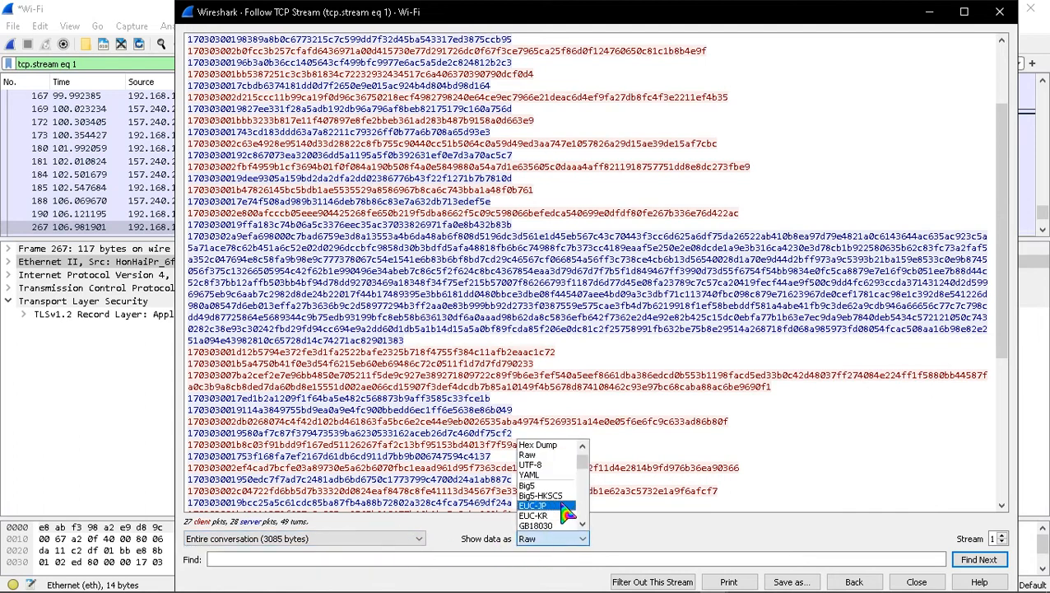
pyautogui.scroll(-9, 567, 512)
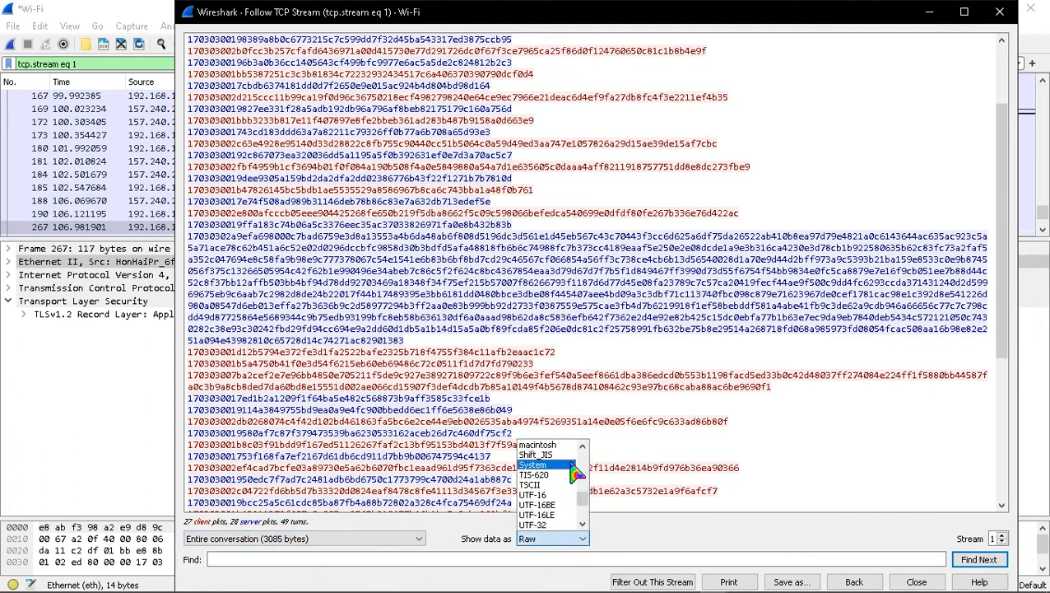
pyautogui.scroll(-3, 576, 471)
pyautogui.click(557, 527)
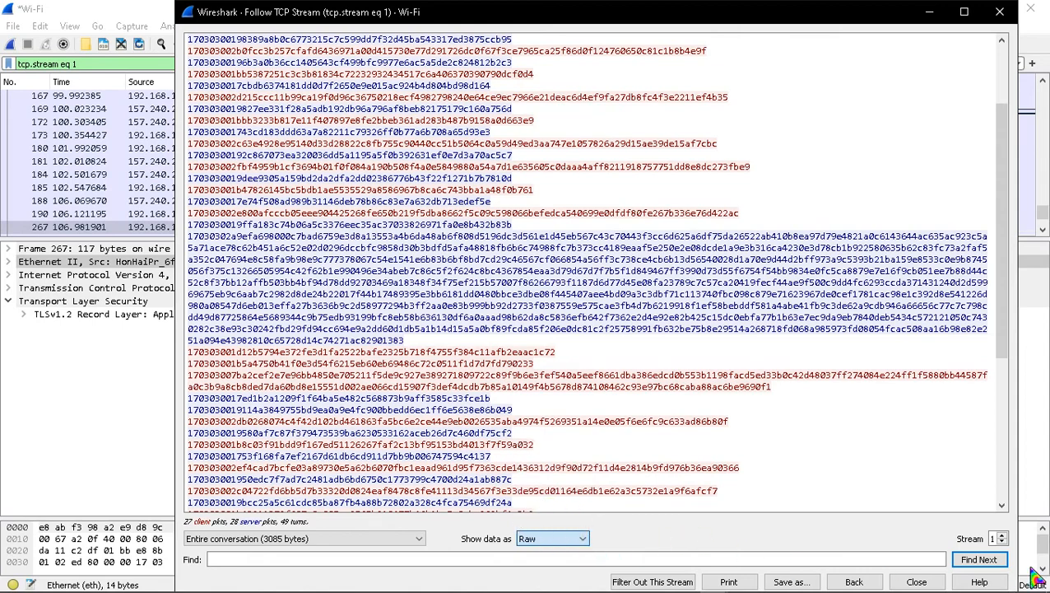
# Set the followed TCP stream's data display back to ASCII
pyautogui.scroll(15, 567, 494)
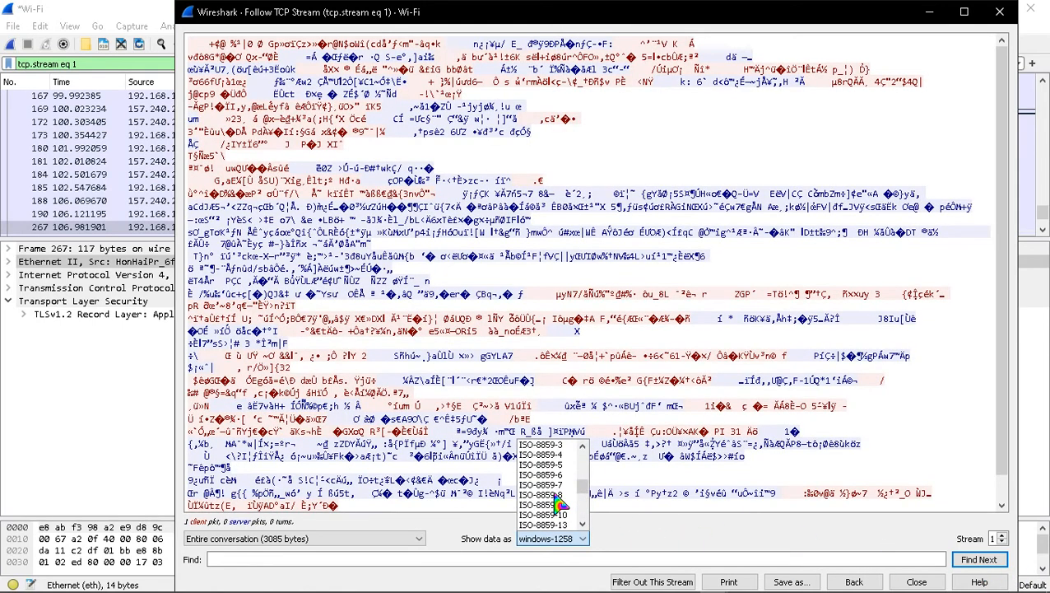
pyautogui.click(562, 445)
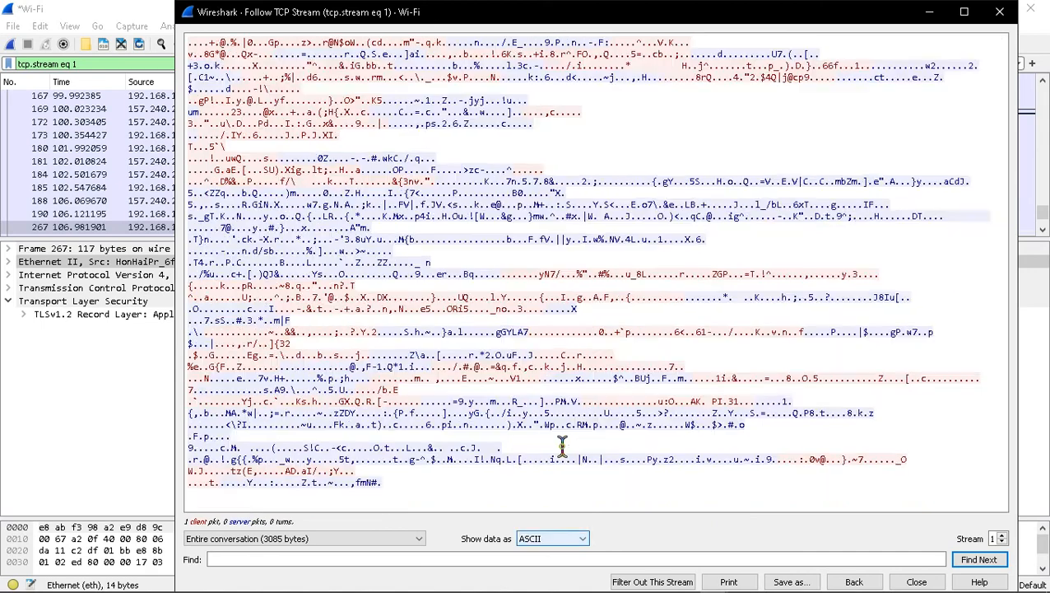
pyautogui.click(583, 538)
pyautogui.click(540, 446)
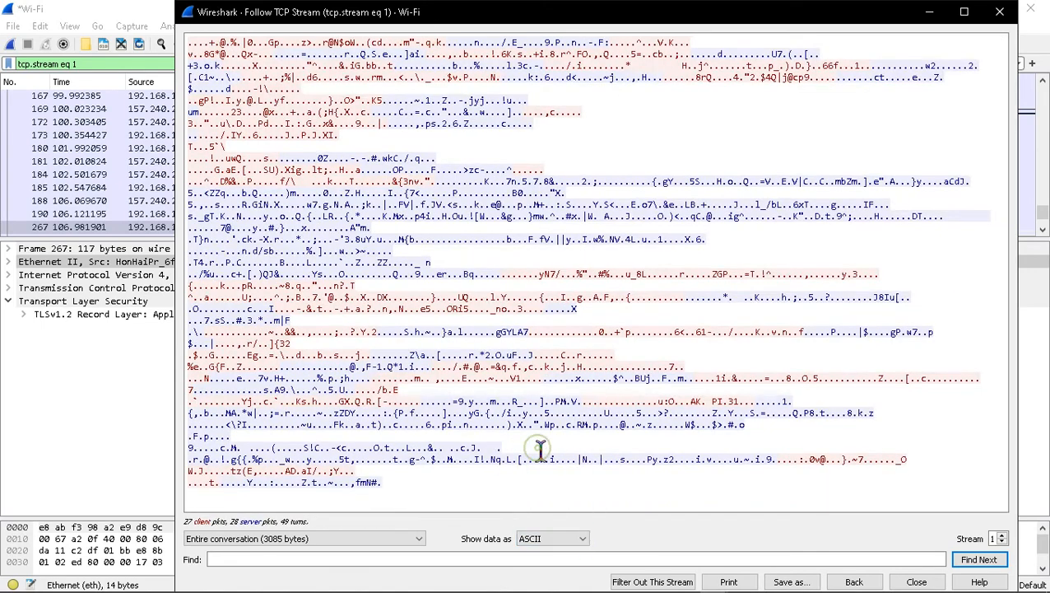
# Show the followed TCP stream's data as C Arrays, and close the stream window
pyautogui.click(576, 539)
pyautogui.click(537, 455)
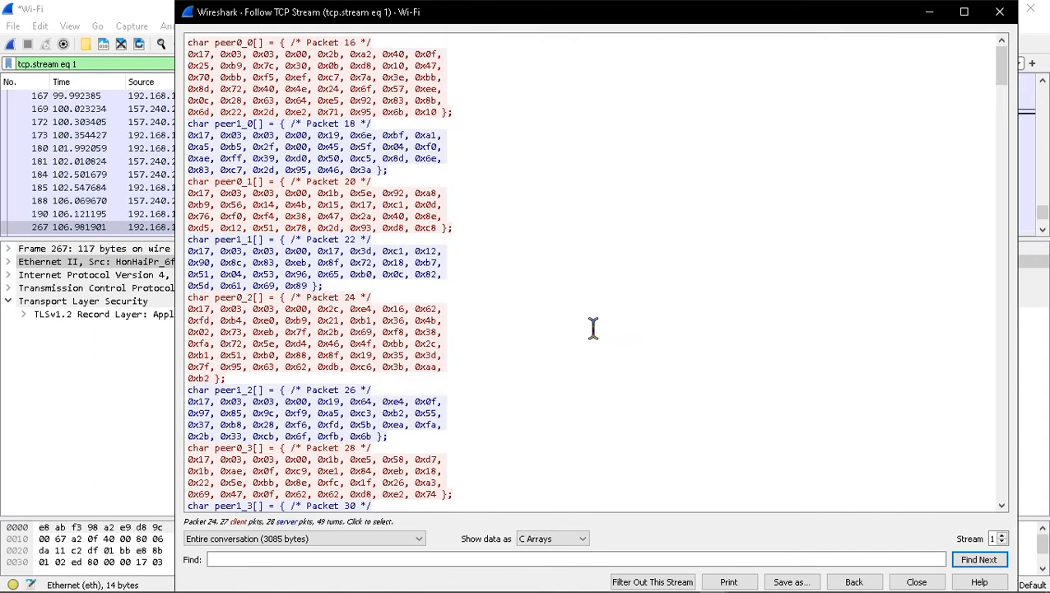
pyautogui.press('Escape')
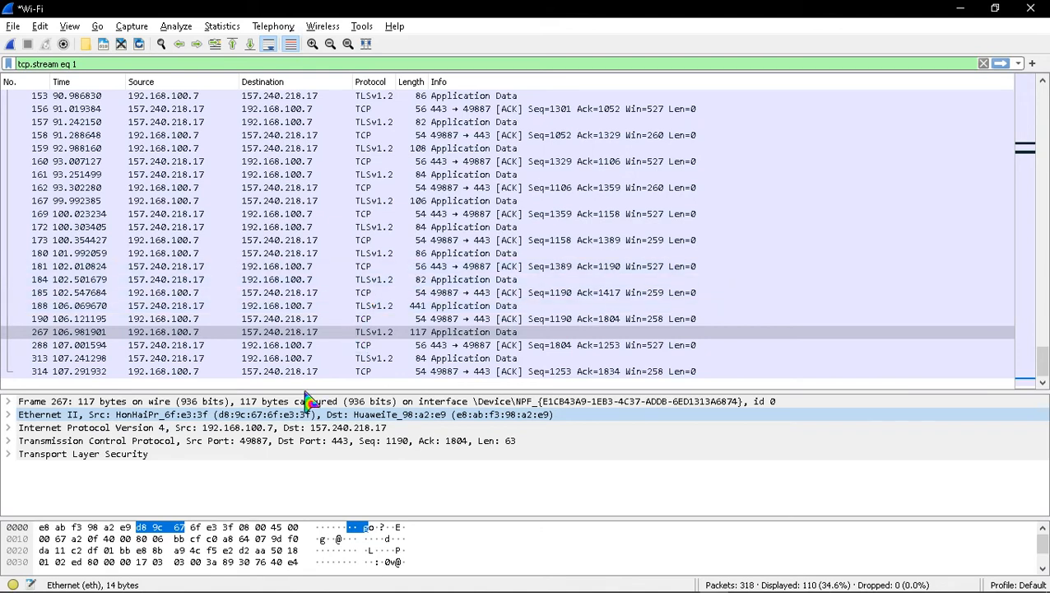
# Browse the packets filtered by tcp.stream eq 1 from the end back to the stream's first packet, sampling several along the way
pyautogui.click(103, 294)
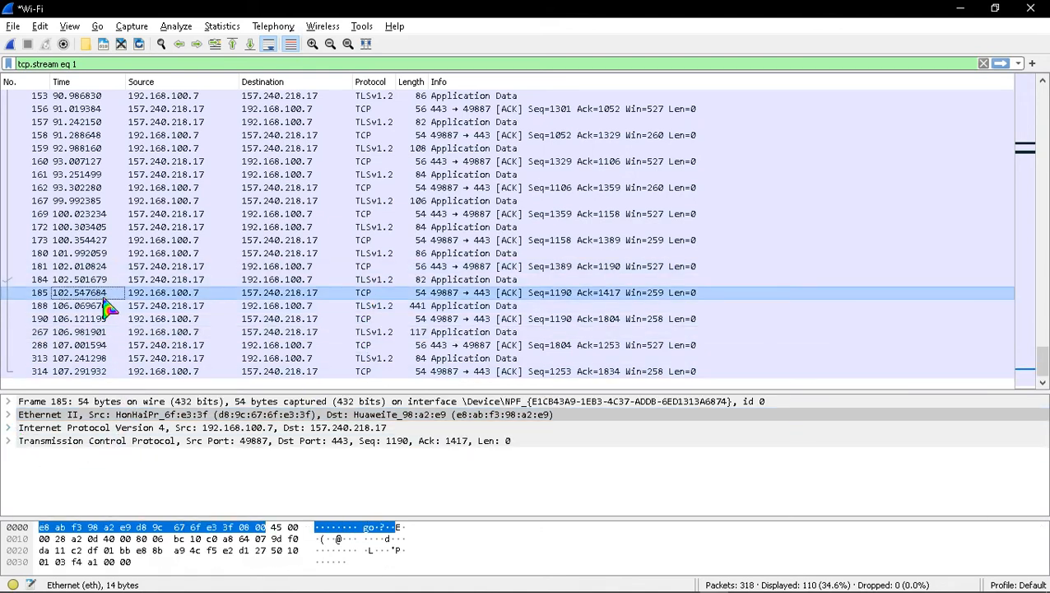
pyautogui.click(129, 254)
pyautogui.click(129, 347)
pyautogui.click(162, 201)
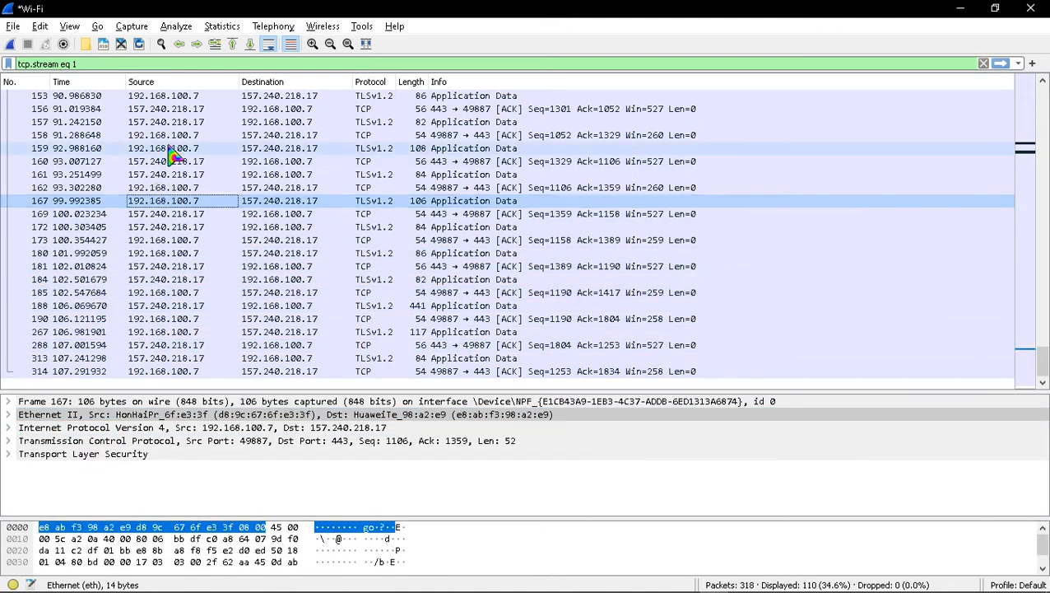
pyautogui.click(167, 149)
pyautogui.scroll(2, 205, 257)
pyautogui.click(188, 175)
pyautogui.click(192, 162)
pyautogui.scroll(3, 212, 218)
pyautogui.click(214, 188)
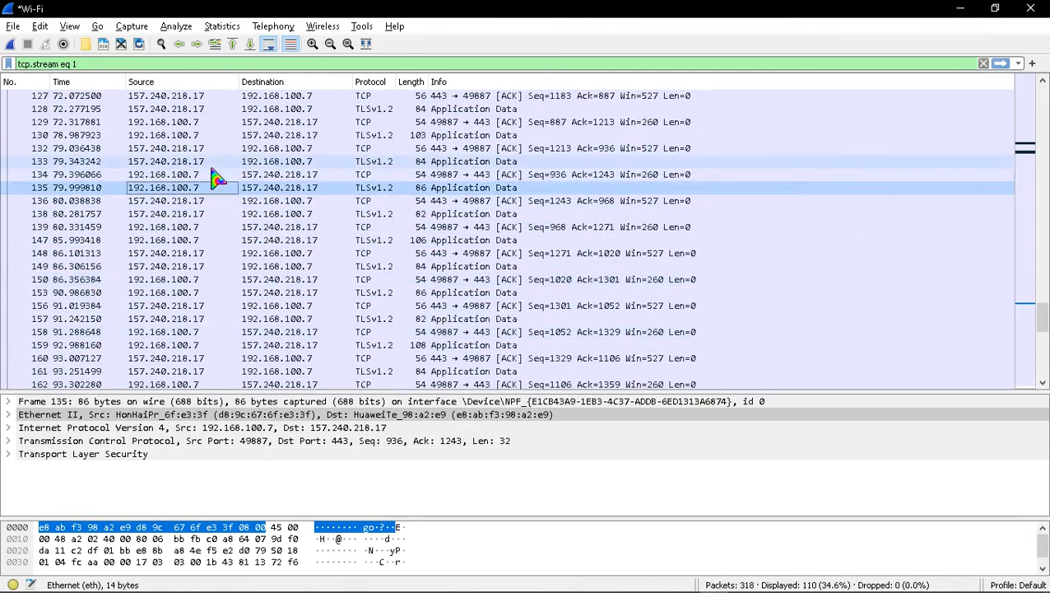
pyautogui.click(214, 163)
pyautogui.scroll(4, 226, 229)
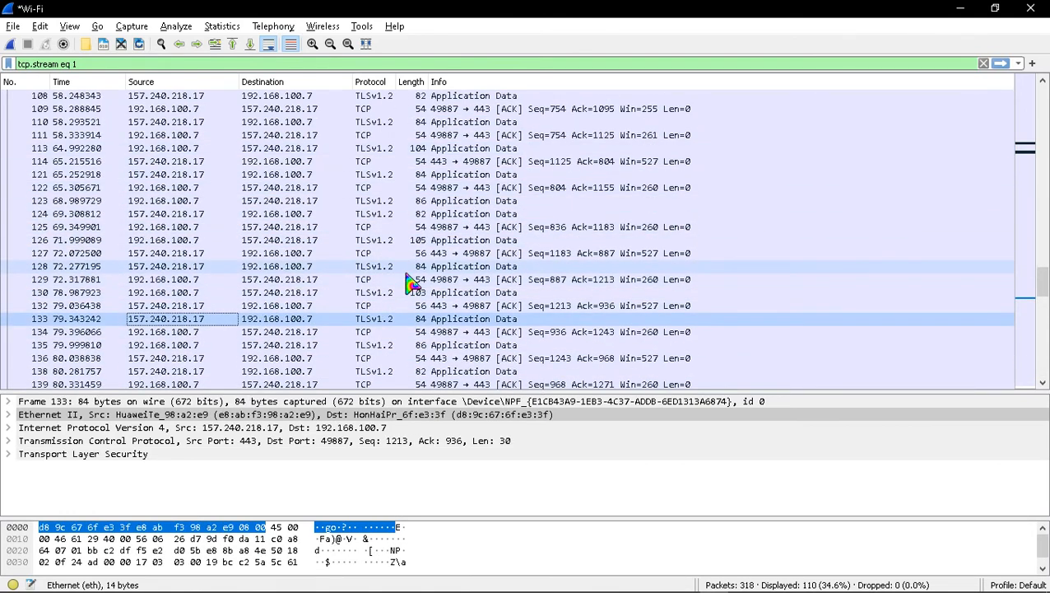
pyautogui.scroll(10, 354, 284)
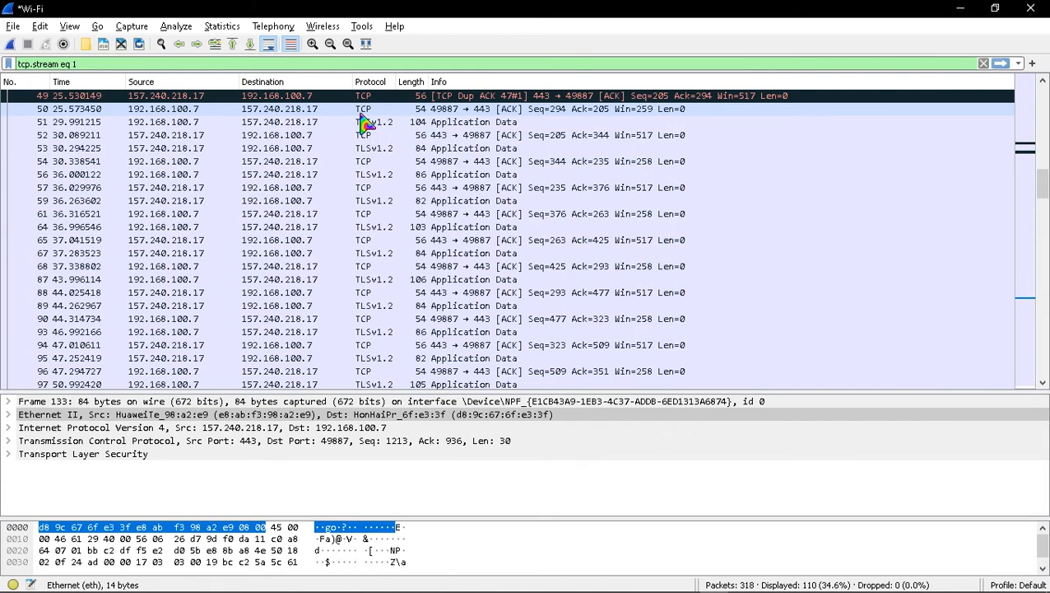
pyautogui.click(363, 110)
pyautogui.scroll(9, 398, 305)
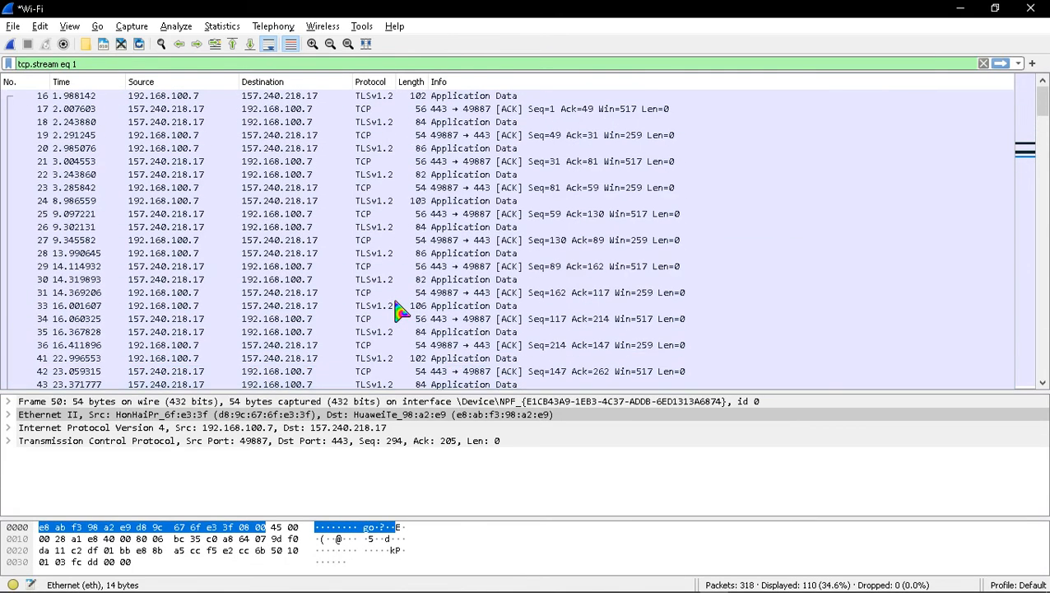
# Compare the source and destination addresses of the stream's early packets, including packets 25, 30, 26 and 24
pyautogui.click(325, 148)
pyautogui.click(327, 214)
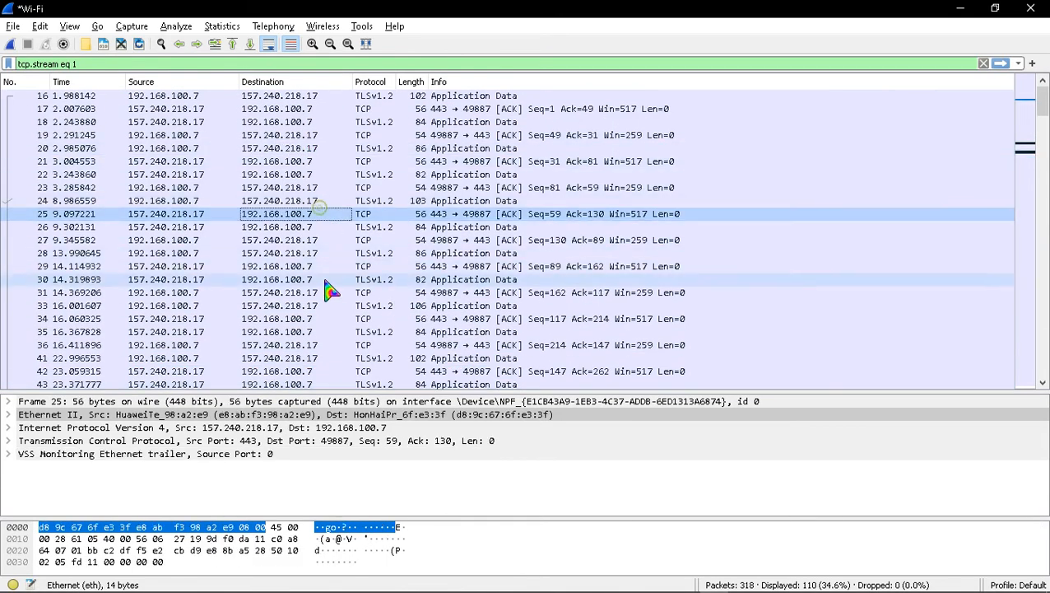
pyautogui.click(325, 279)
pyautogui.click(325, 226)
pyautogui.click(213, 201)
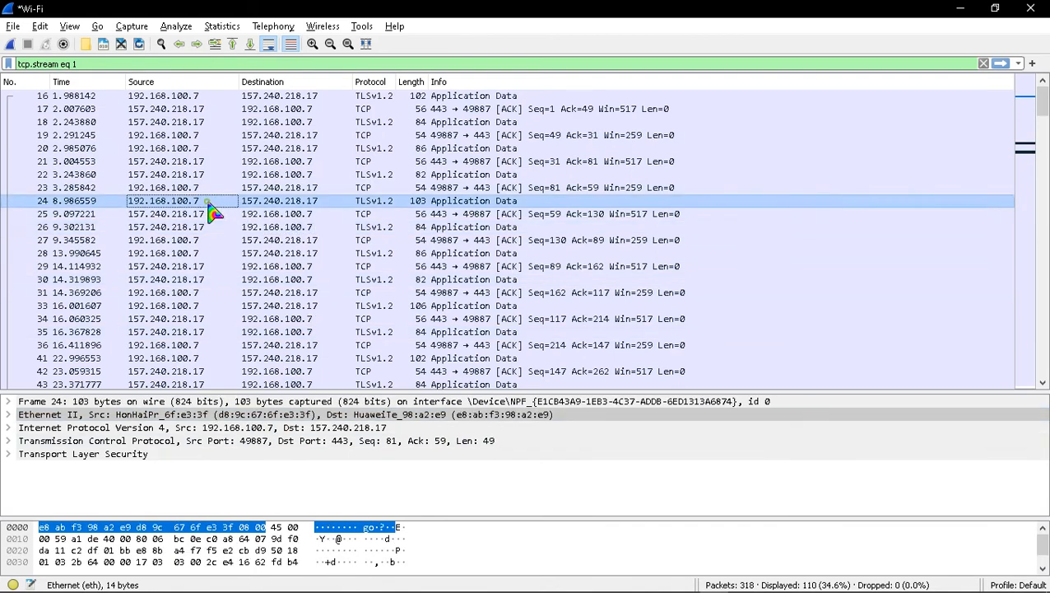
# Select packet 33, expand its Transport Layer Security layer to see the record, and collapse it again
pyautogui.click(176, 305)
pyautogui.click(11, 454)
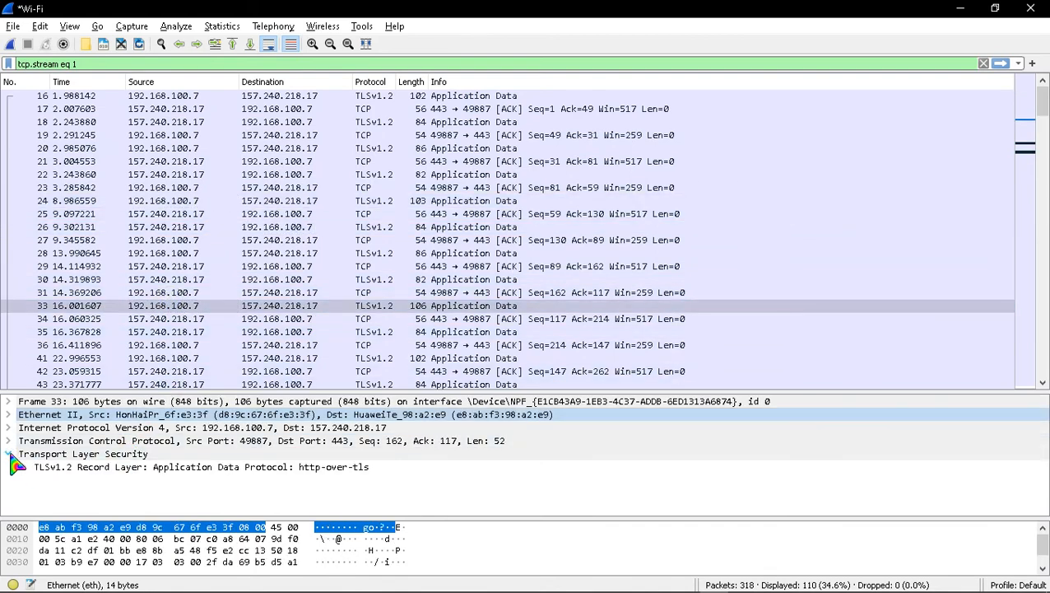
pyautogui.click(11, 455)
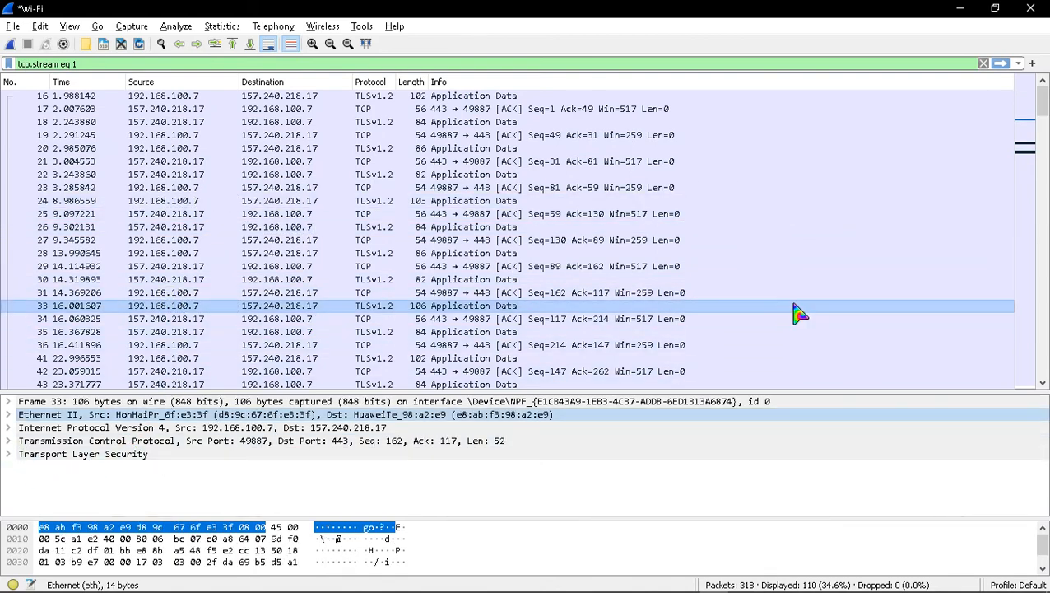
# Select the TCP Retransmission packet 46 and examine its expanded Transmission Control Protocol fields
pyautogui.scroll(-6, 1027, 131)
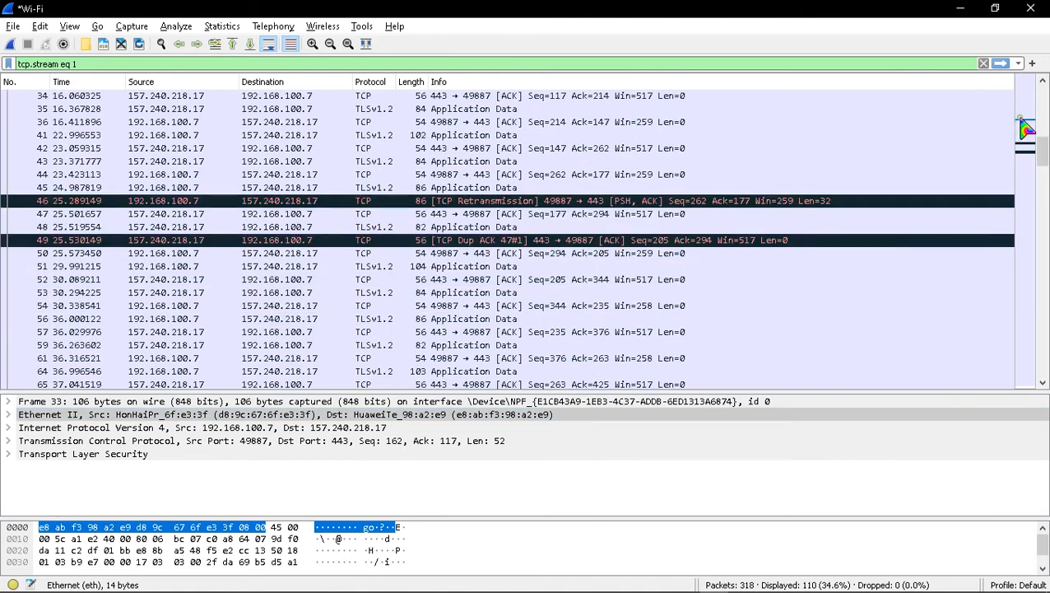
pyautogui.click(797, 201)
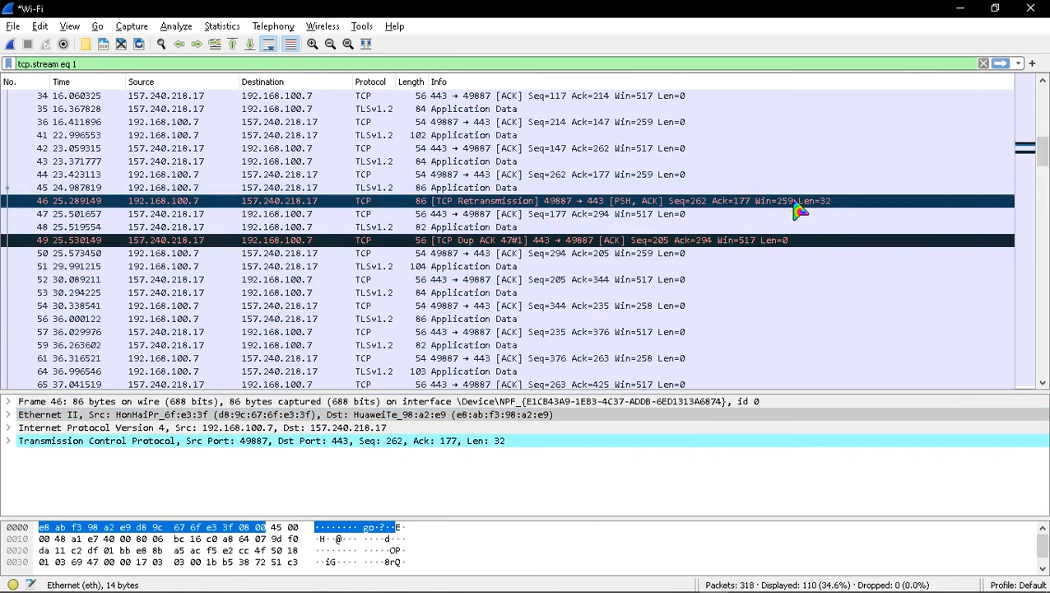
pyautogui.click(11, 442)
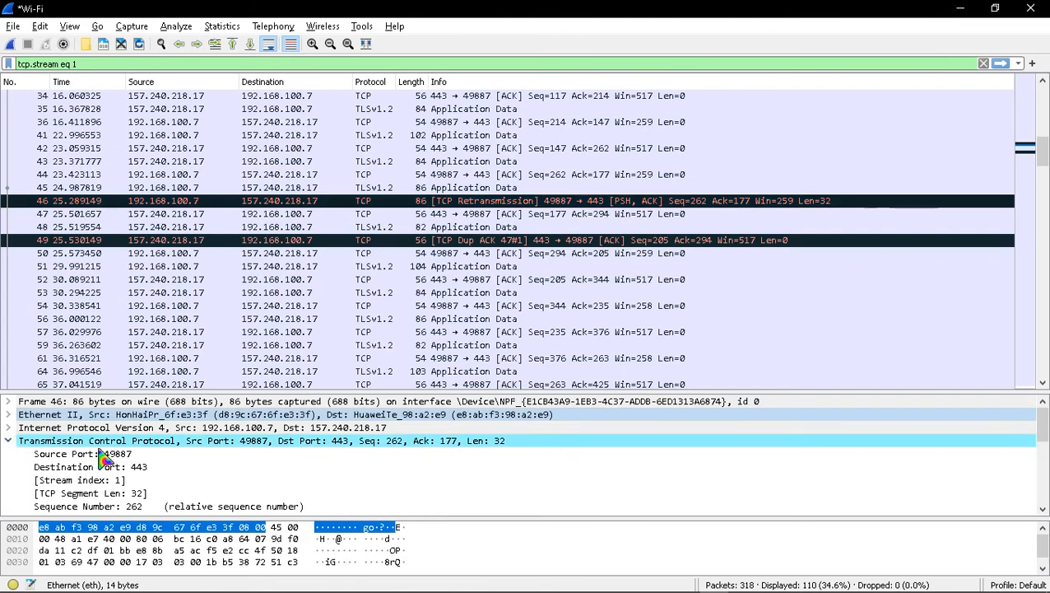
pyautogui.scroll(-6, 147, 466)
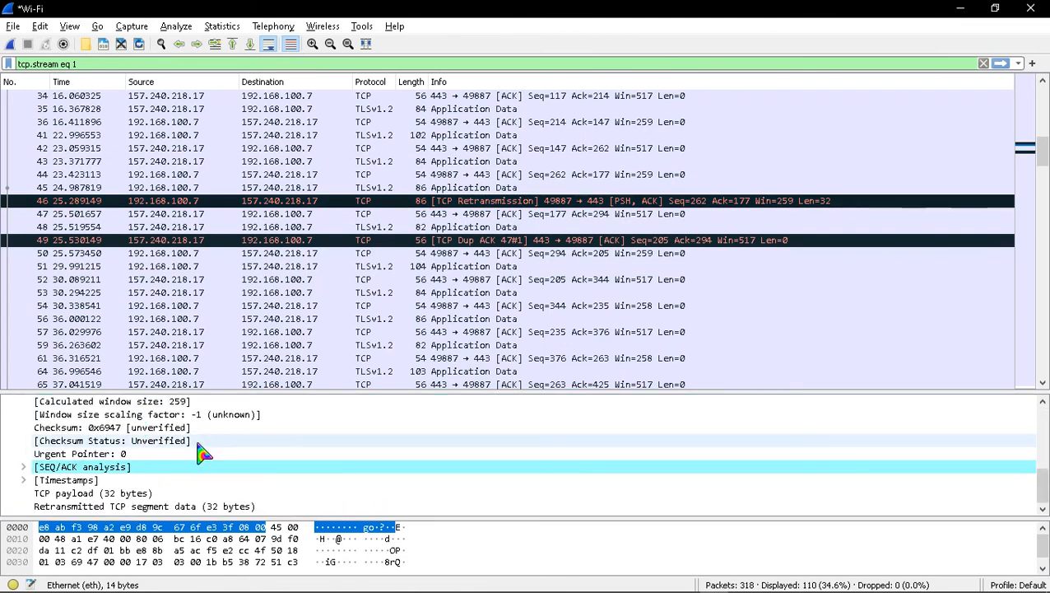
# Examine packet 46's SEQ/ACK analysis and Timestamps details, collapse both, and select its Urgent Pointer field
pyautogui.click(24, 467)
pyautogui.scroll(-1, 30, 475)
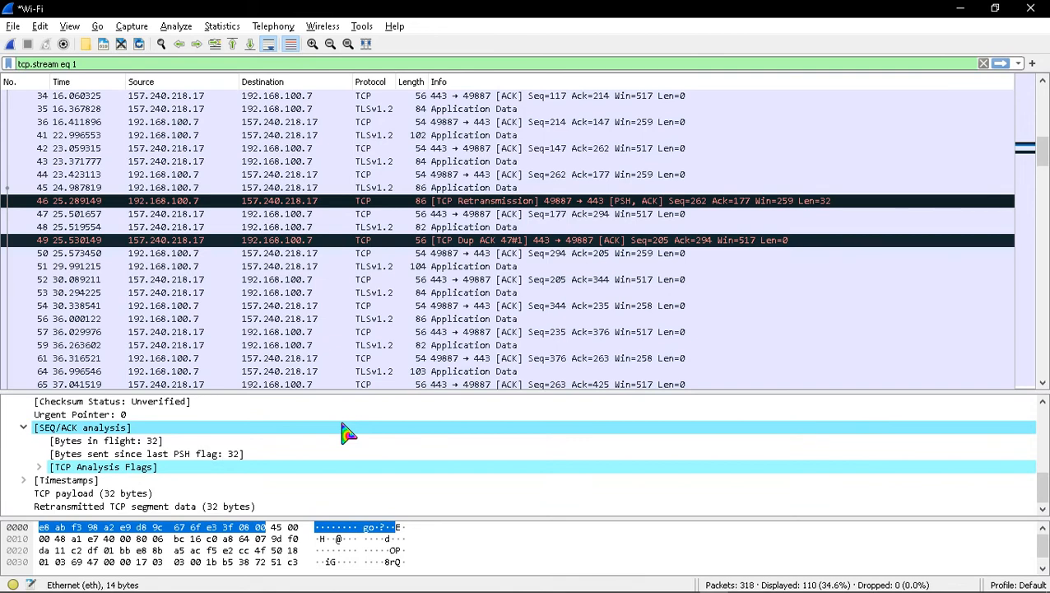
pyautogui.click(24, 480)
pyautogui.scroll(-1, 24, 469)
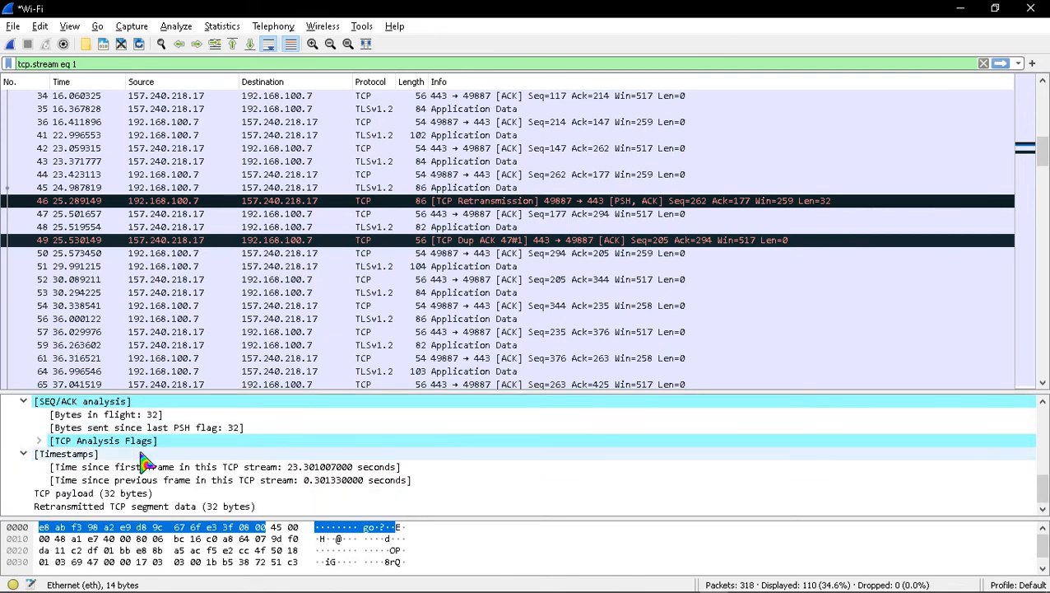
pyautogui.click(24, 401)
pyautogui.click(24, 455)
pyautogui.click(78, 453)
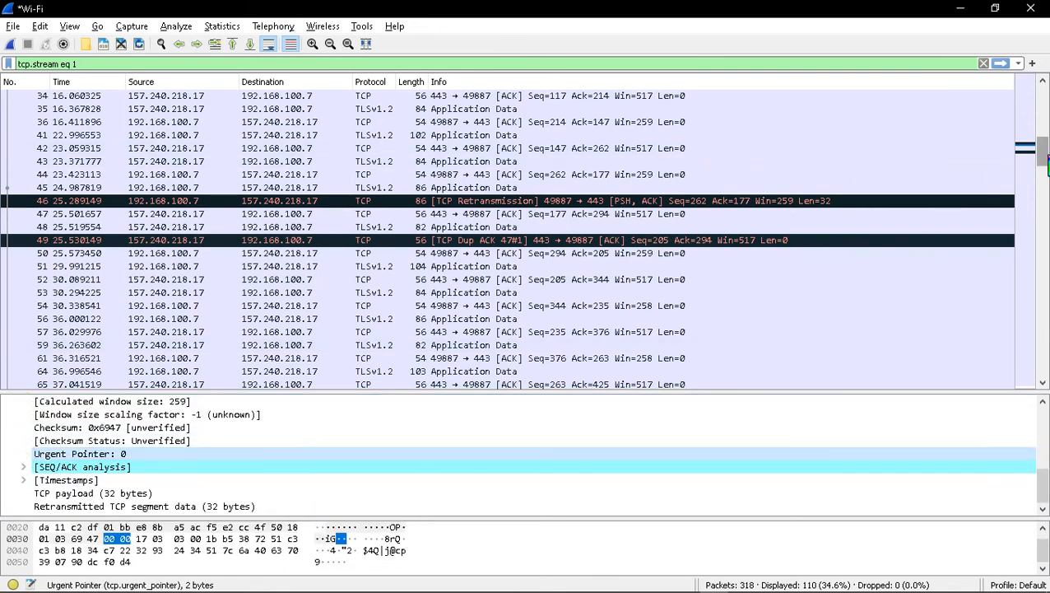
# Select packet 180 near the end of the stream, expand its Transport Layer Security layer and collapse its Transmission Control Protocol layer
pyautogui.scroll(-20, 903, 322)
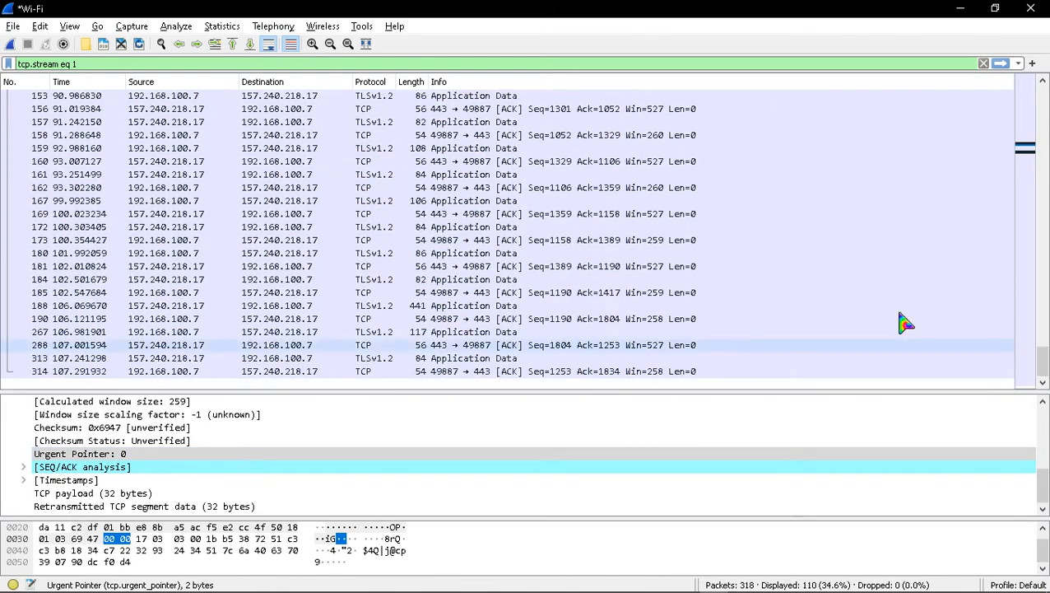
pyautogui.click(632, 253)
pyautogui.click(6, 508)
pyautogui.scroll(4, 82, 447)
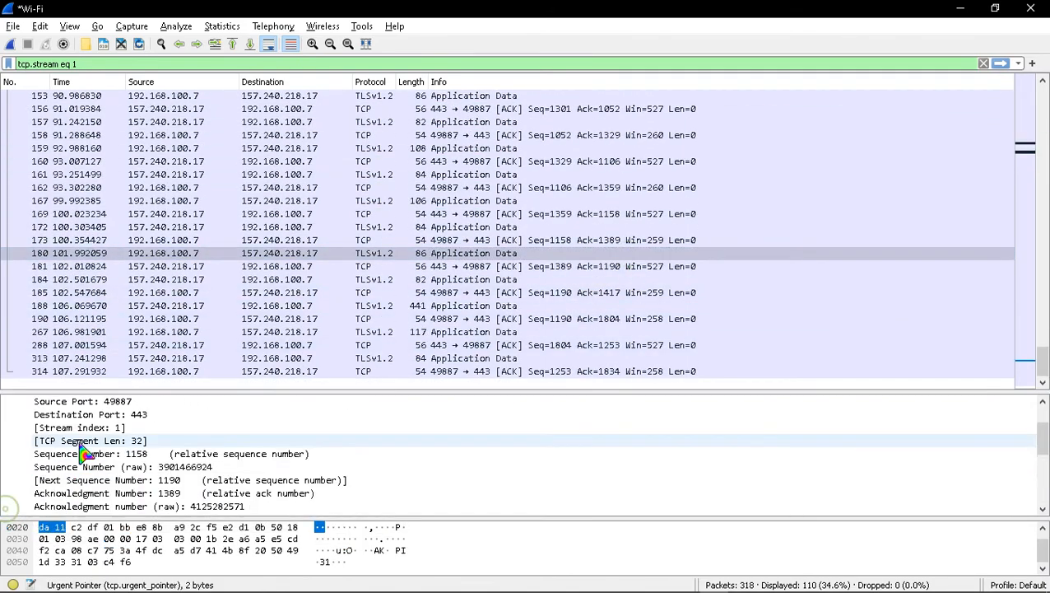
pyautogui.scroll(3, 85, 453)
pyautogui.doubleClick(156, 442)
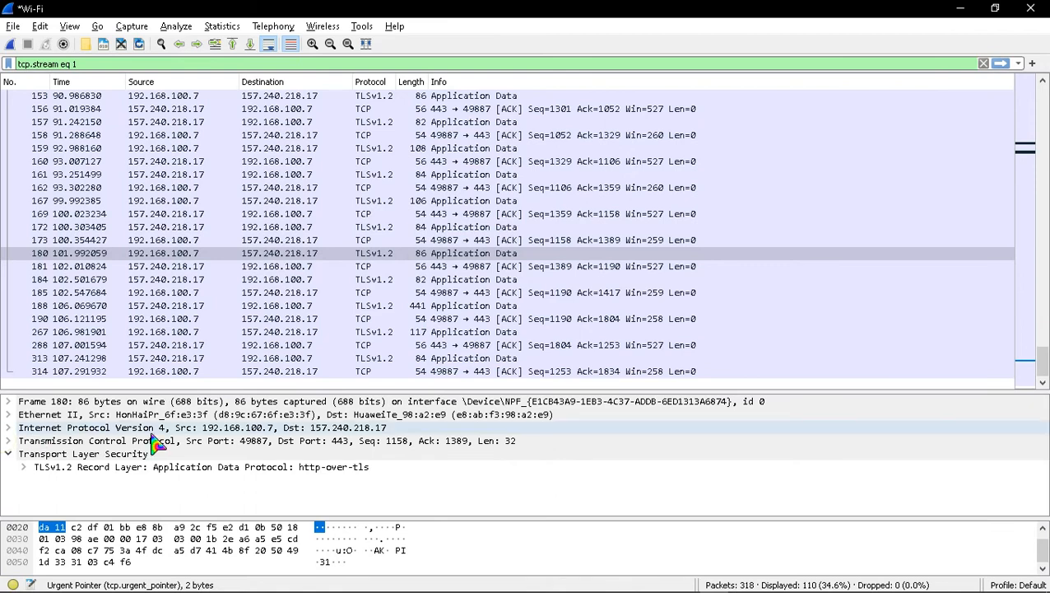
# Expand packet 180's Frame layer and its interface id entry, and examine the frame details
pyautogui.doubleClick(31, 401)
pyautogui.scroll(-3, 199, 467)
pyautogui.scroll(2, 199, 467)
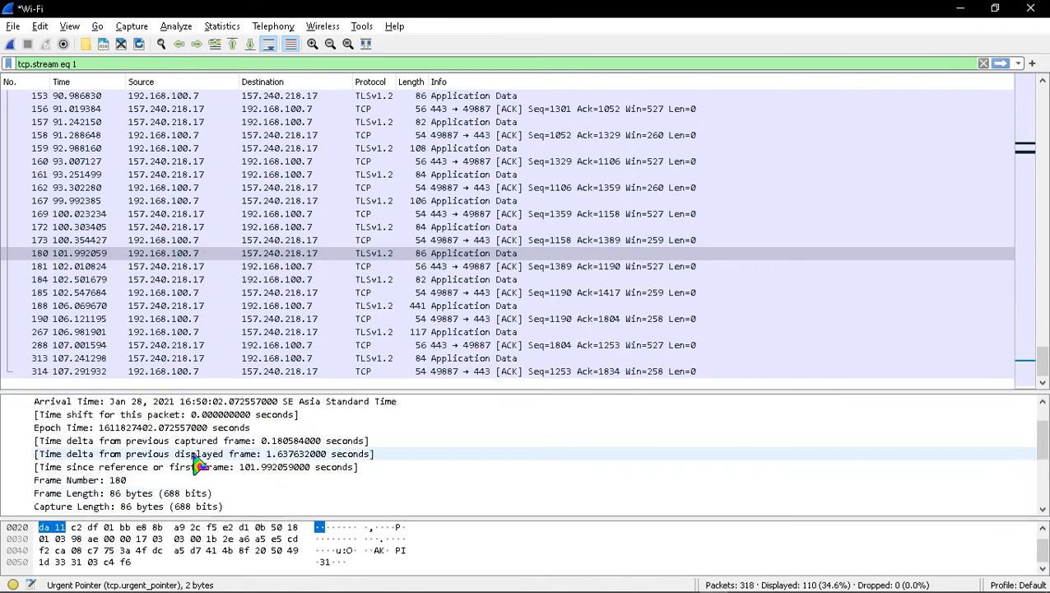
pyautogui.scroll(1, 200, 466)
pyautogui.click(23, 414)
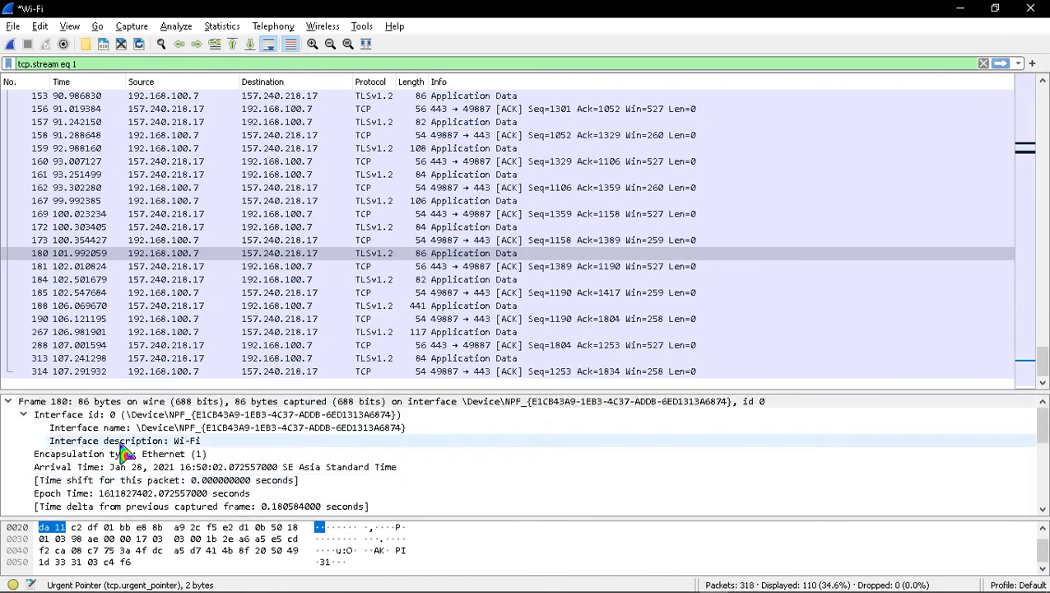
pyautogui.scroll(-5, 276, 483)
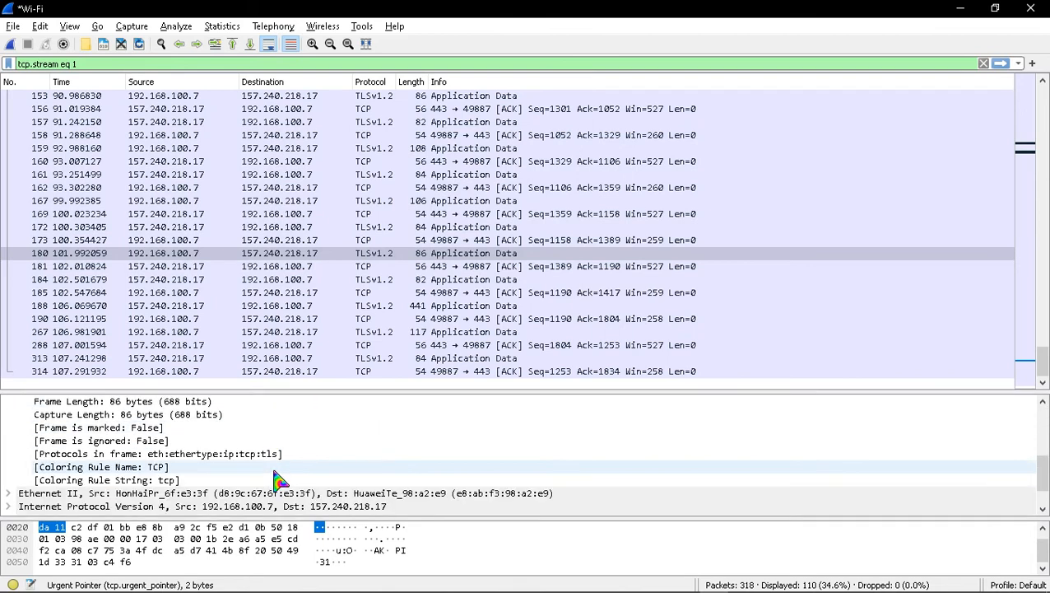
# Expand packet 180's Ethernet II and Internet Protocol Version 4 layers and examine their fields
pyautogui.click(9, 453)
pyautogui.scroll(-1, 189, 466)
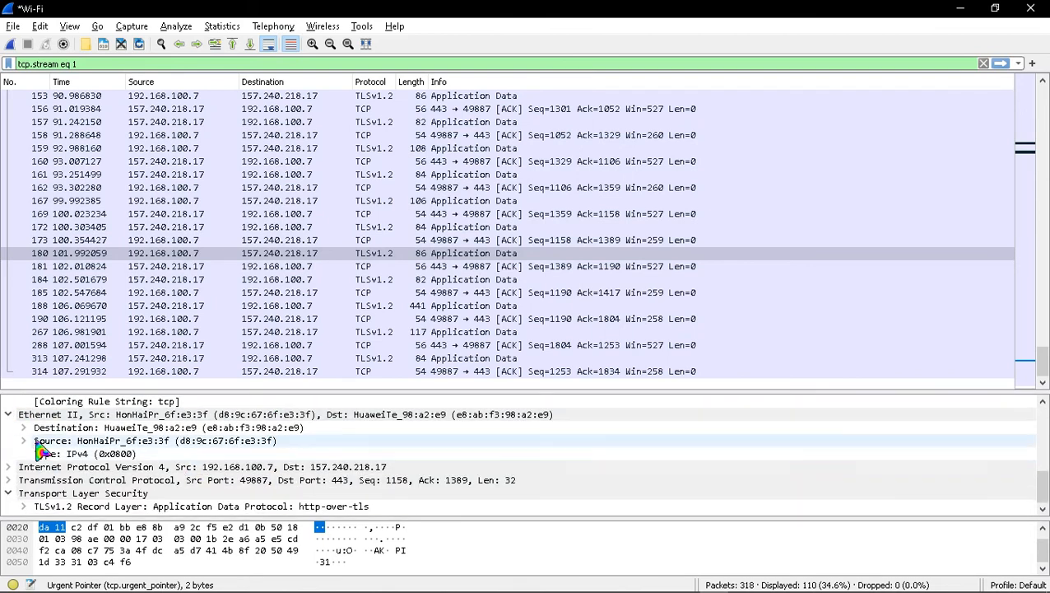
pyautogui.click(9, 467)
pyautogui.scroll(-2, 198, 471)
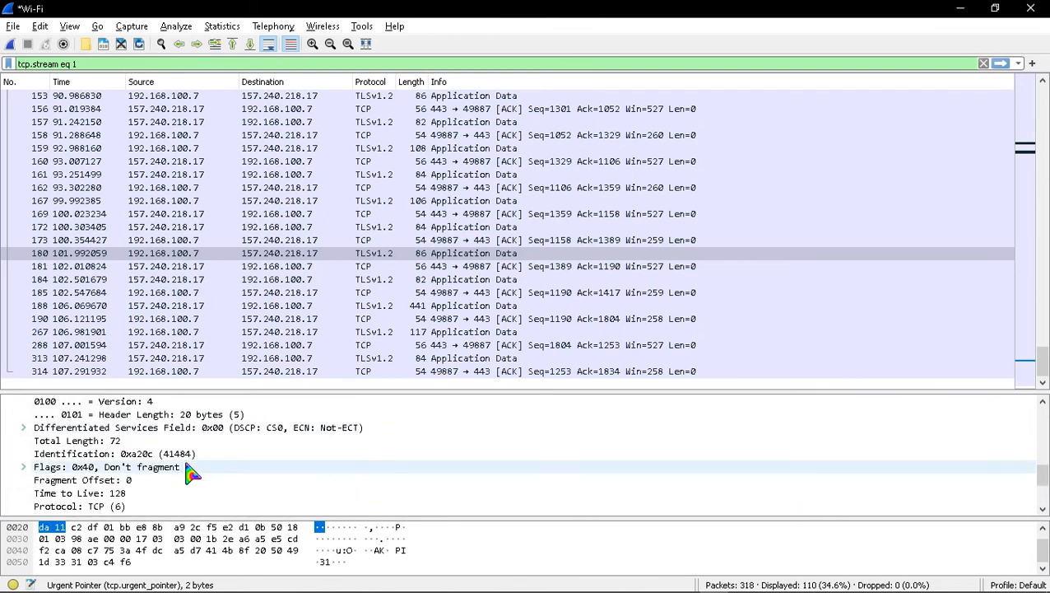
pyautogui.scroll(-2, 189, 472)
# Examine packet 180's expanded Transmission Control Protocol fields and collapse its Transport Layer Security layer
pyautogui.click(10, 492)
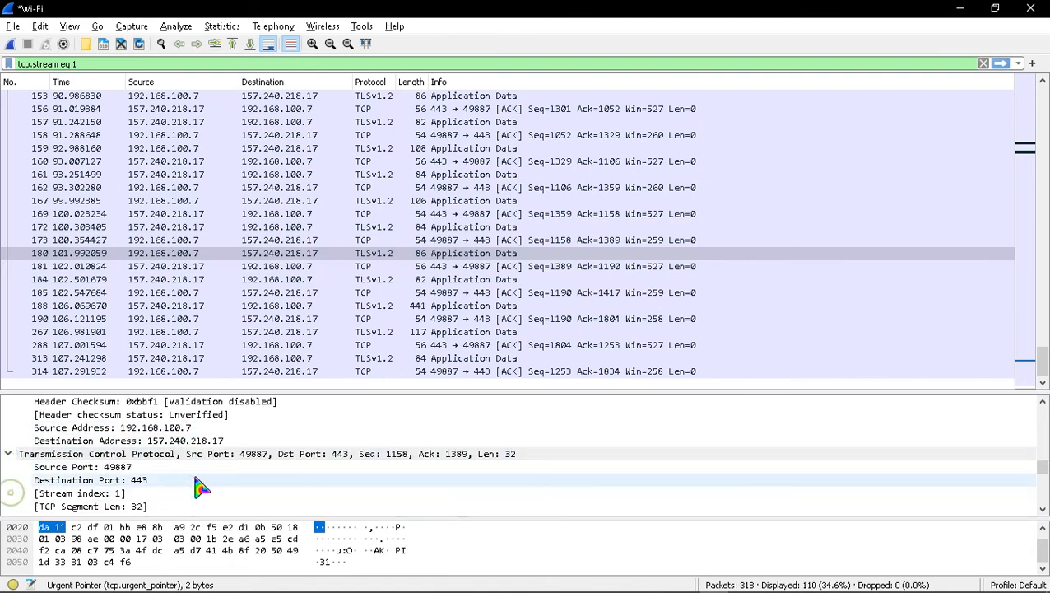
pyautogui.scroll(-5, 202, 486)
pyautogui.scroll(1, 213, 483)
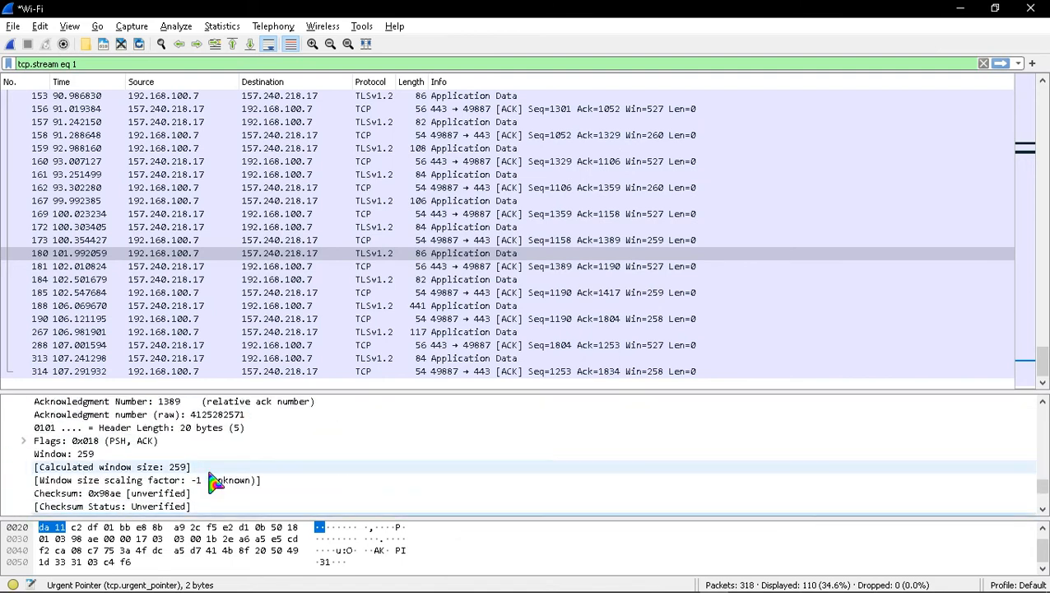
pyautogui.scroll(-2, 215, 482)
pyautogui.click(8, 493)
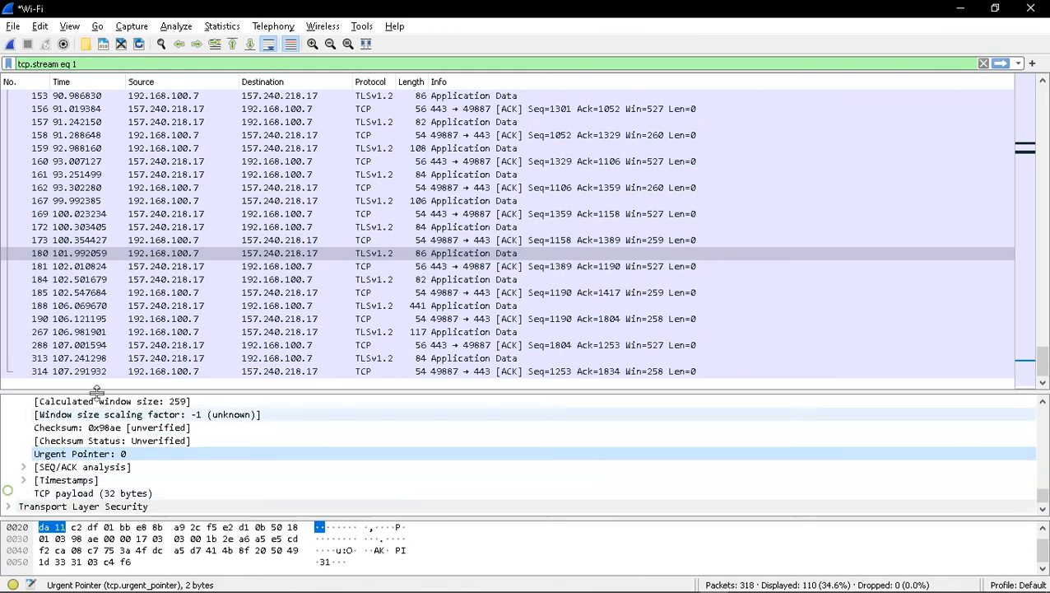
# Select packet 185 and collapse its Frame, Ethernet II, Internet Protocol Version 4 and Transmission Control Protocol layers
pyautogui.click(232, 292)
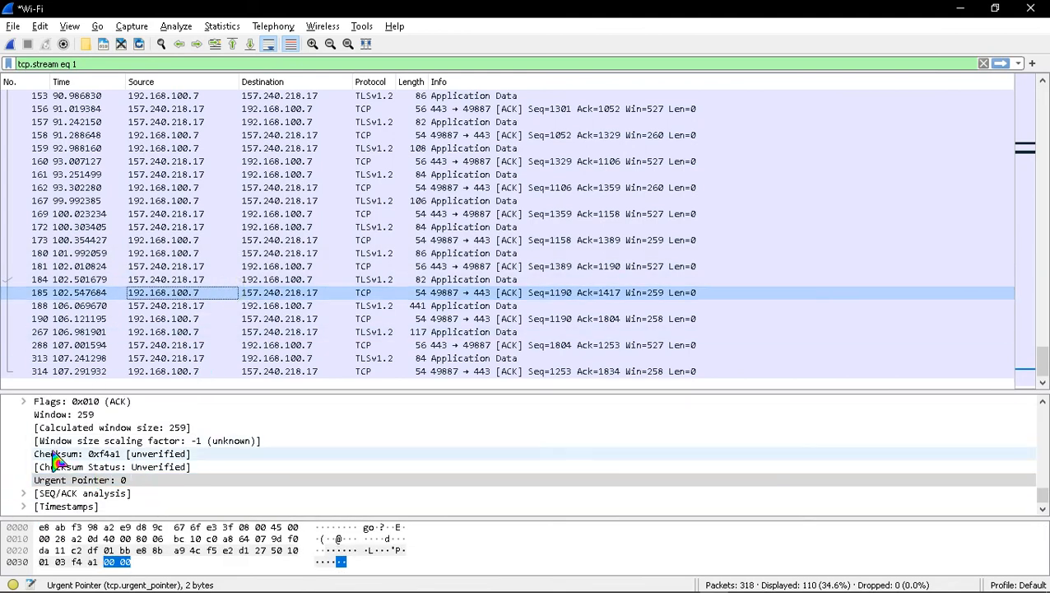
pyautogui.scroll(10, 58, 463)
pyautogui.scroll(2, 72, 467)
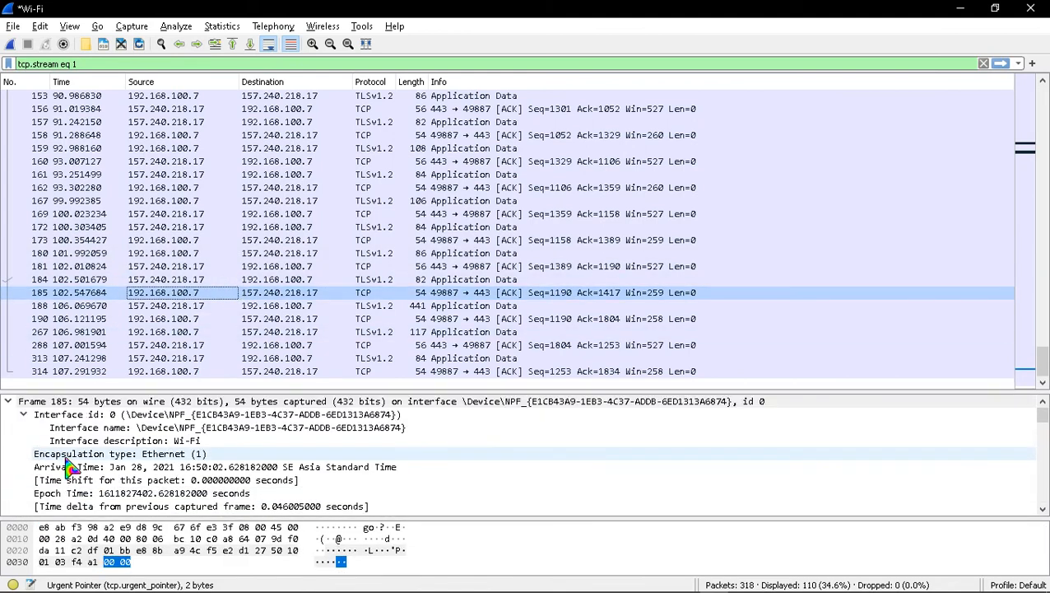
pyautogui.click(8, 400)
pyautogui.click(9, 415)
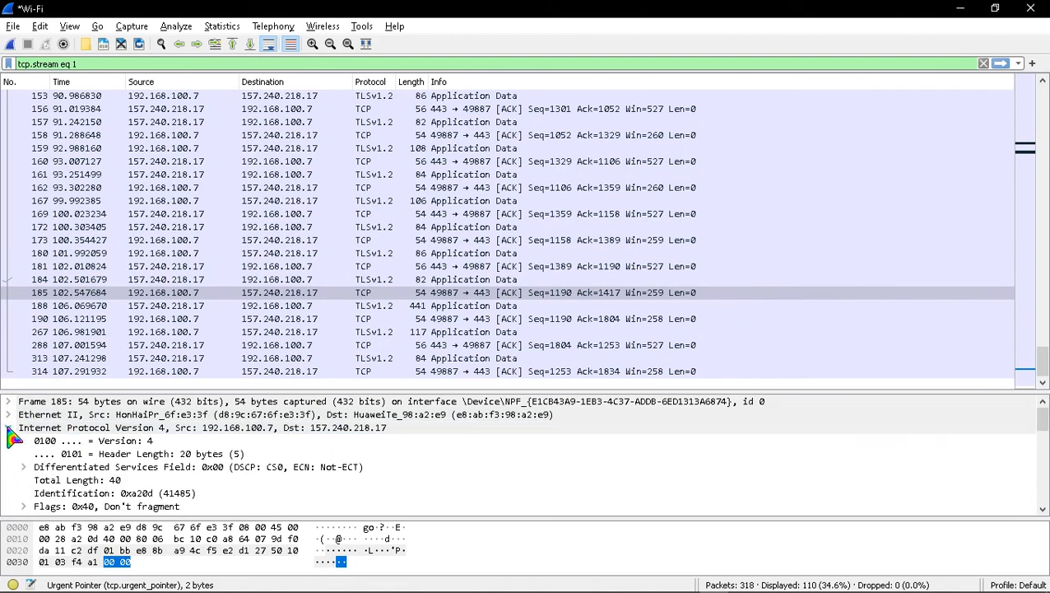
pyautogui.click(9, 428)
pyautogui.click(9, 441)
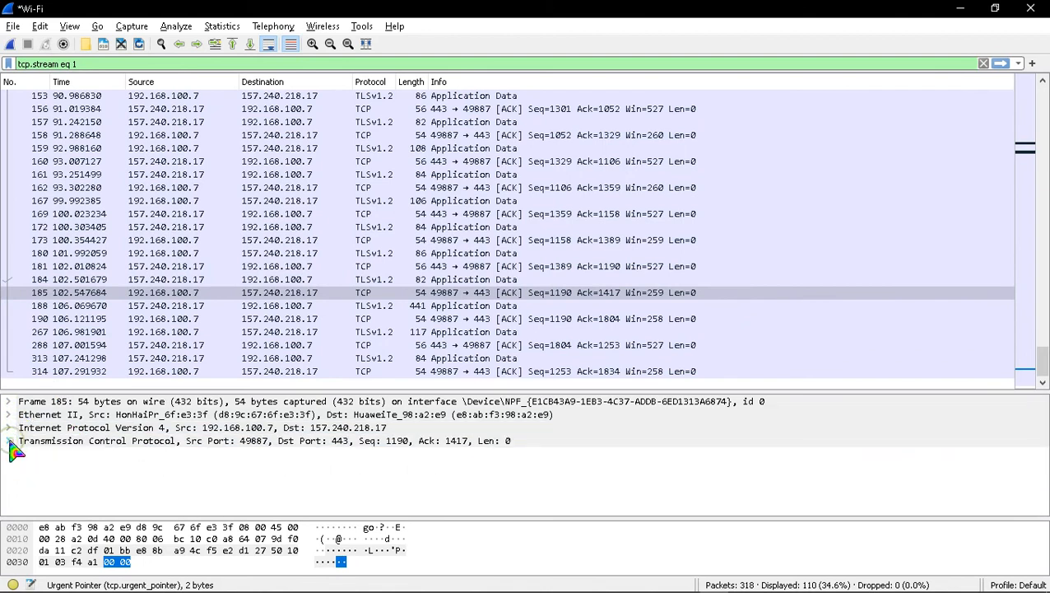
# Check packets 185 and 190, and select packet 188 to view its details
pyautogui.click(252, 295)
pyautogui.click(237, 319)
pyautogui.click(232, 307)
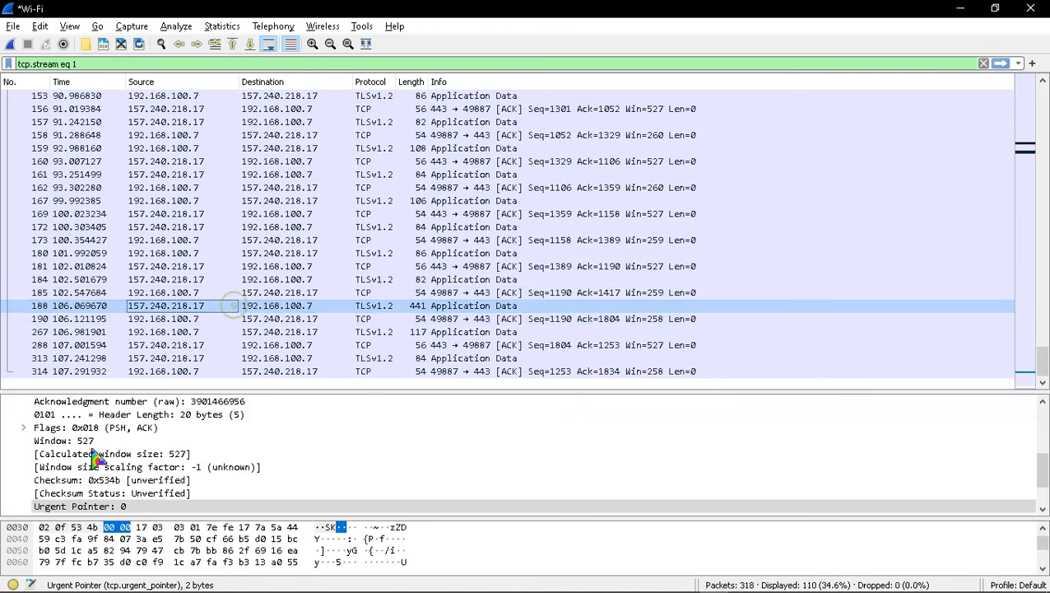
# Expand the Flags field in packet 188's details and collapse its Transmission Control Protocol layer
pyautogui.click(24, 427)
pyautogui.scroll(5, 28, 444)
pyautogui.click(9, 440)
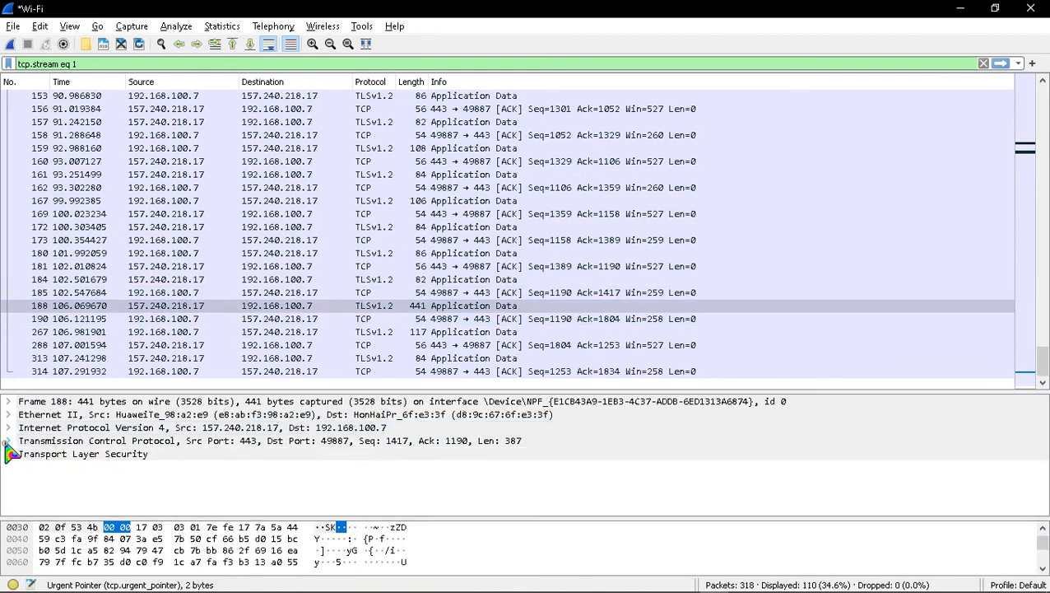
# Select packet 313 and collapse its Transmission Control Protocol layer to view the layer summary
pyautogui.click(89, 359)
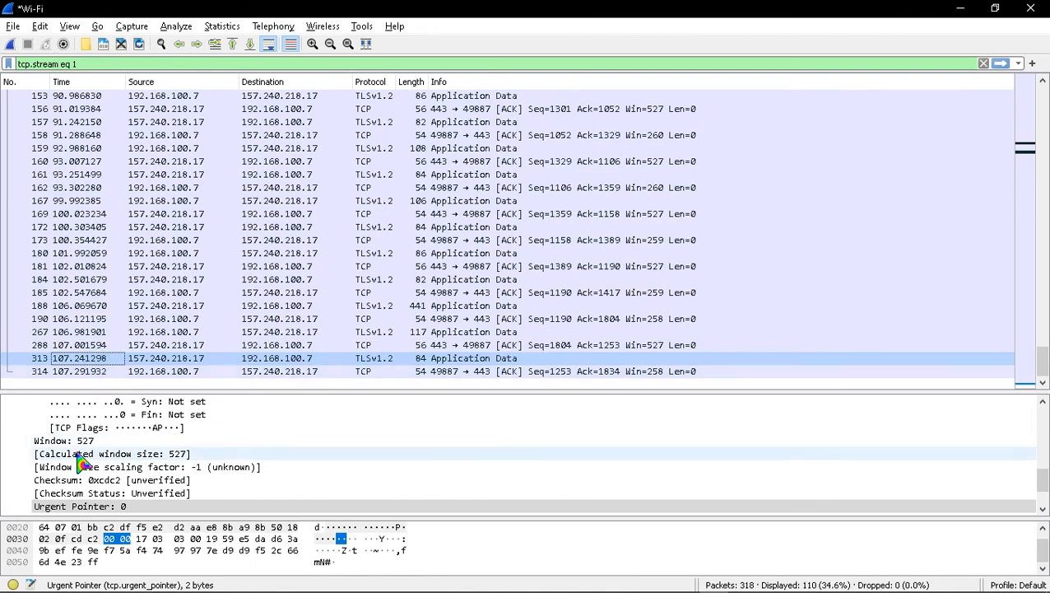
pyautogui.scroll(5, 82, 458)
pyautogui.click(9, 440)
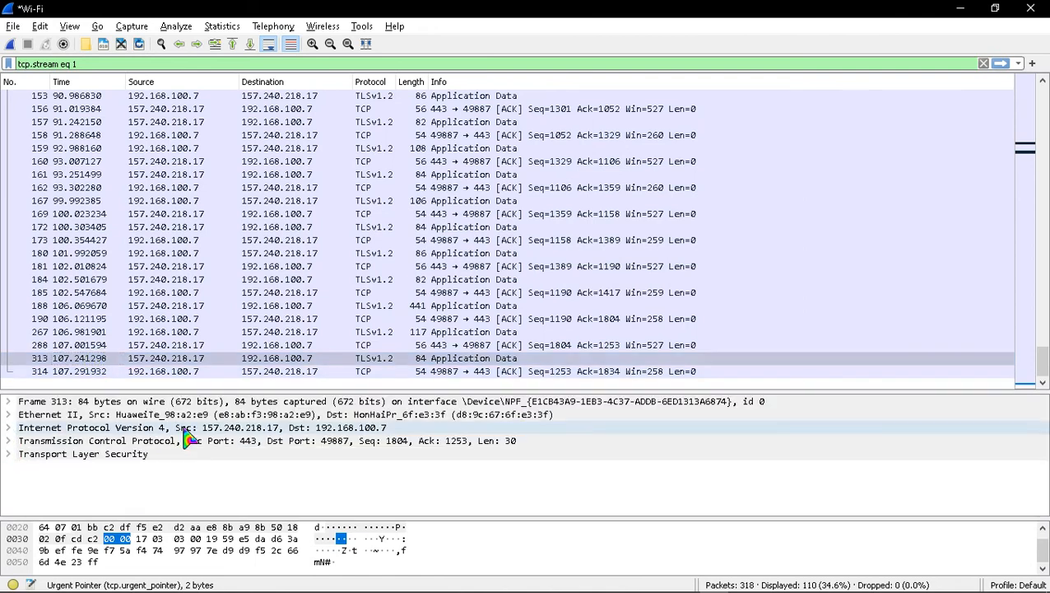
# Look through the stream's final packets and check the details of packets 188 and 172
pyautogui.scroll(20, 263, 338)
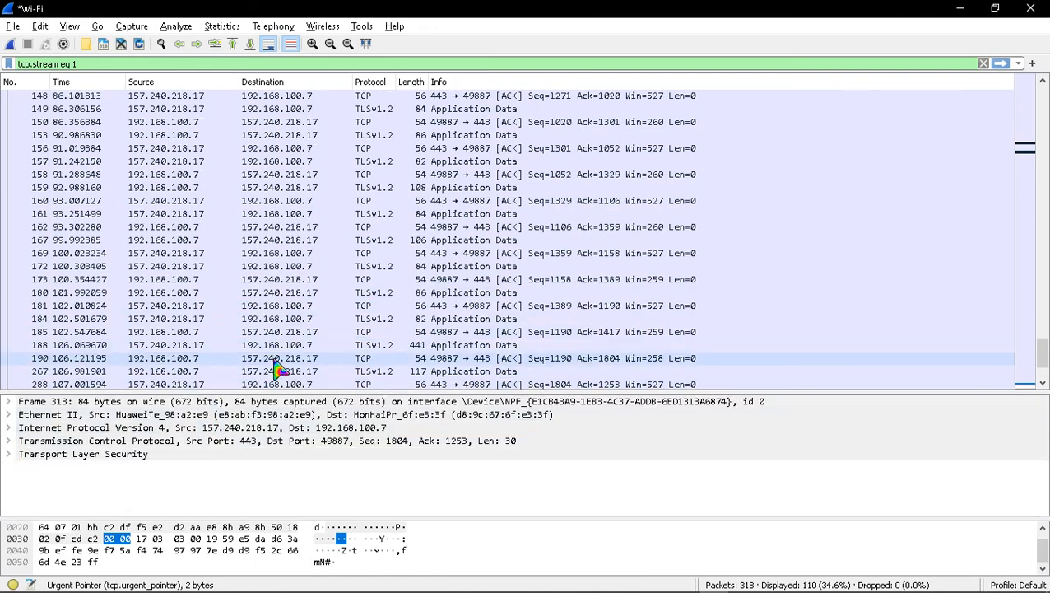
pyautogui.scroll(-20, 274, 327)
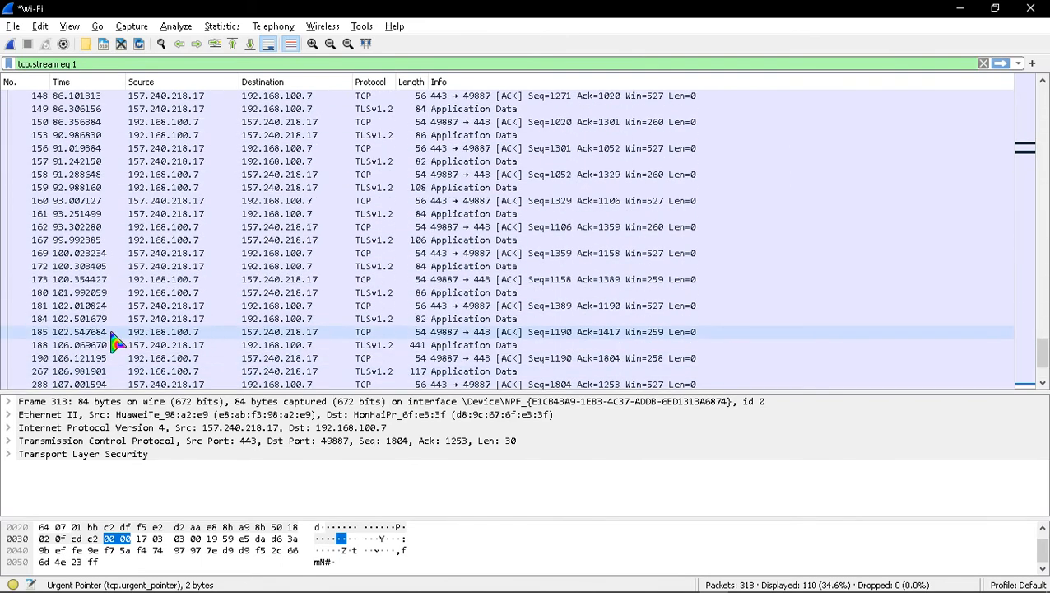
pyautogui.scroll(5, 99, 319)
pyautogui.scroll(-5, 99, 318)
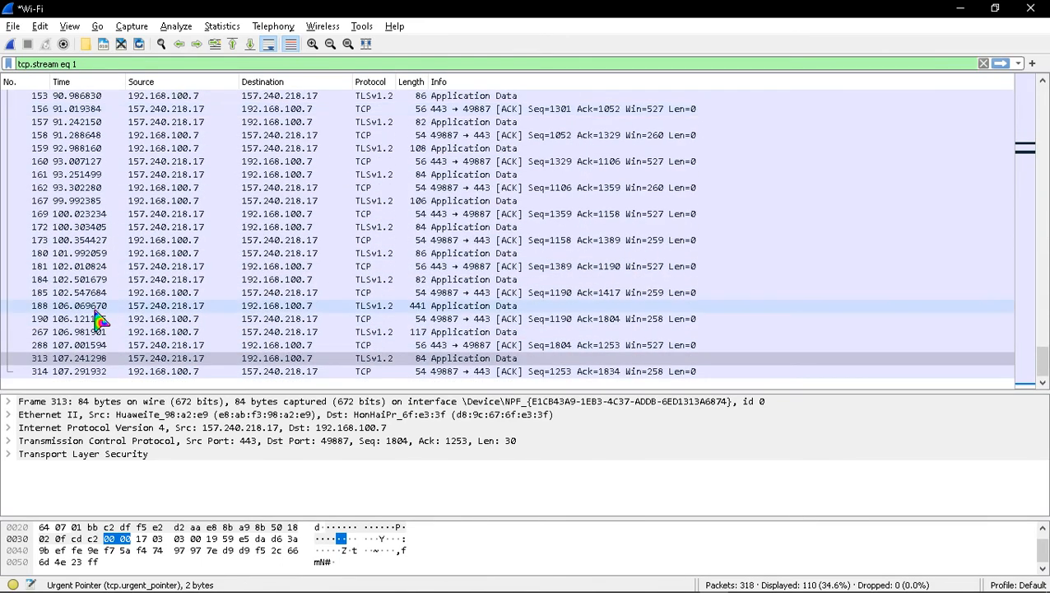
pyautogui.click(100, 305)
pyautogui.scroll(1, 105, 280)
pyautogui.click(115, 266)
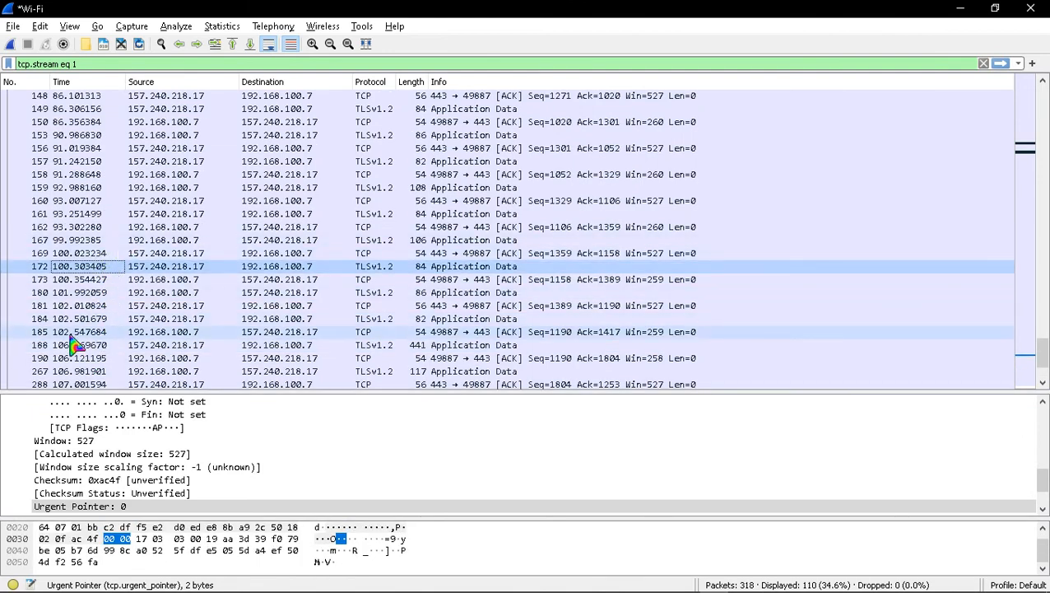
# Select packet 180 and follow its TLS stream
pyautogui.click(86, 305)
pyautogui.click(87, 293)
pyautogui.rightClick(89, 298)
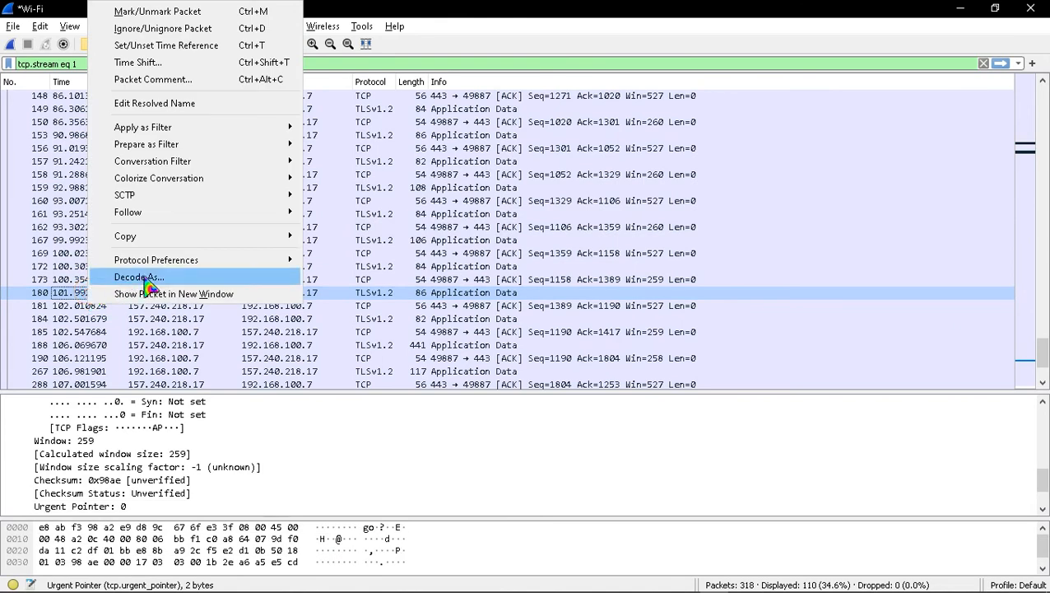
pyautogui.moveTo(199, 213)
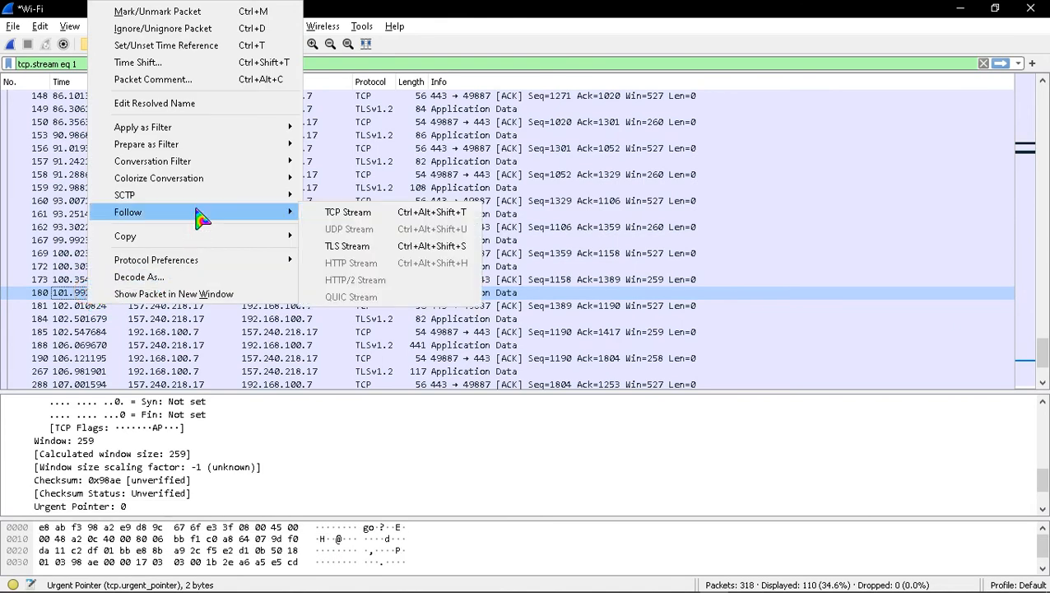
pyautogui.click(349, 246)
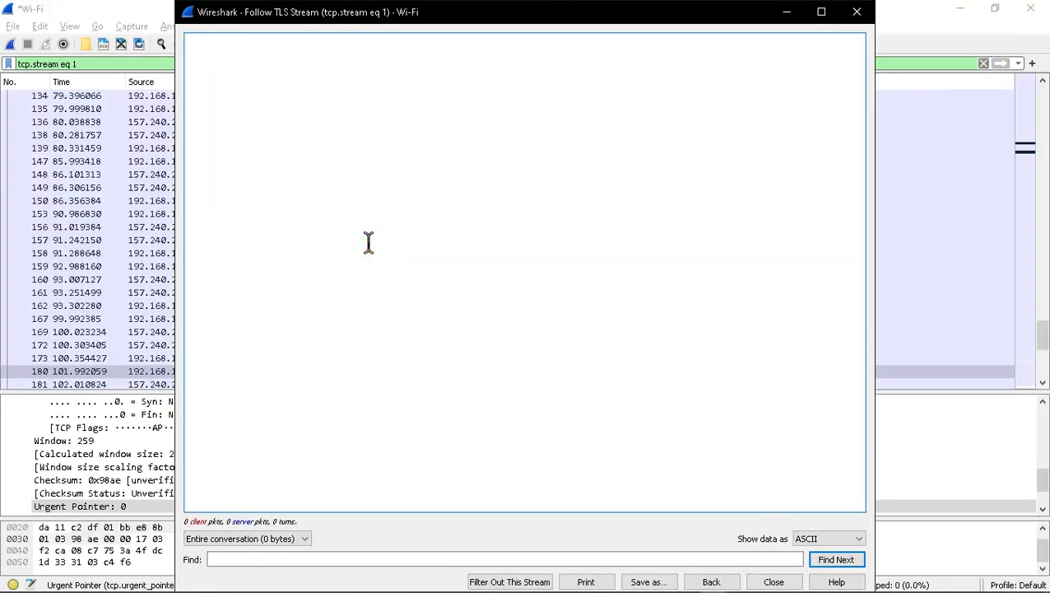
# Show the TLS stream data as Hex Dump and close the stream window
pyautogui.click(823, 539)
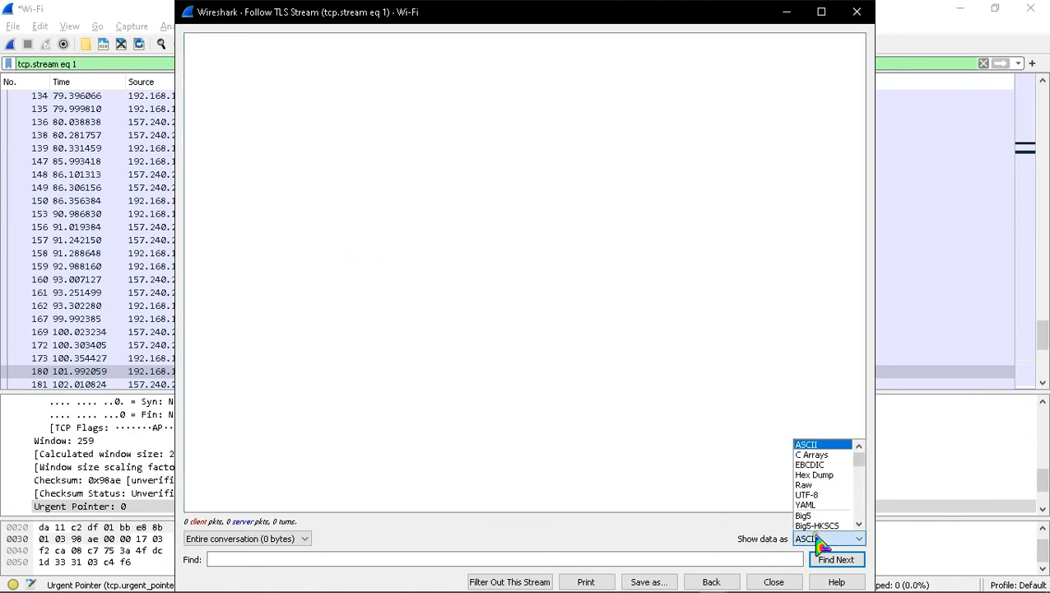
pyautogui.click(815, 475)
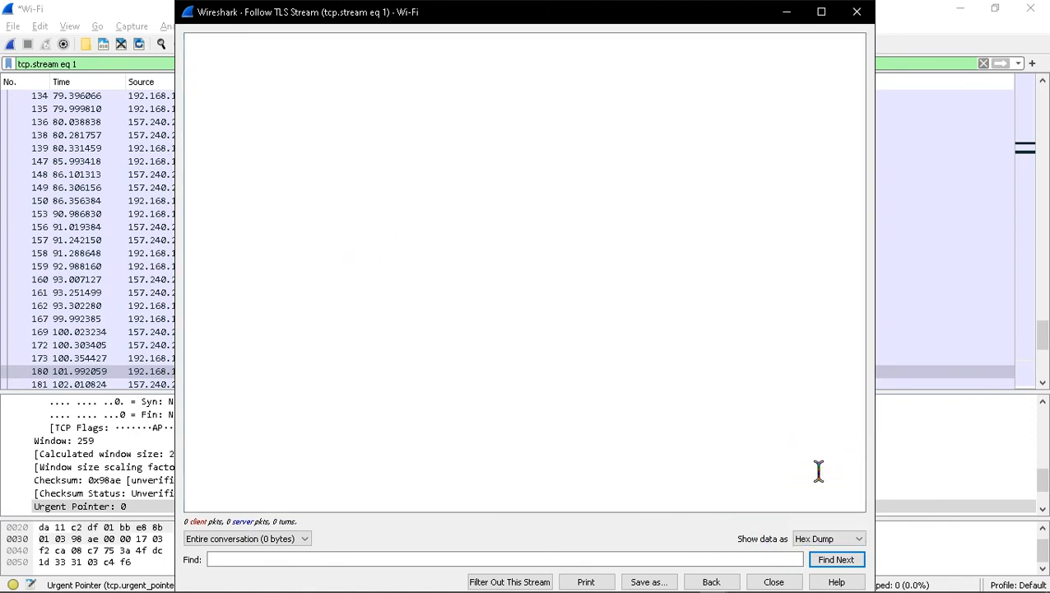
pyautogui.click(854, 14)
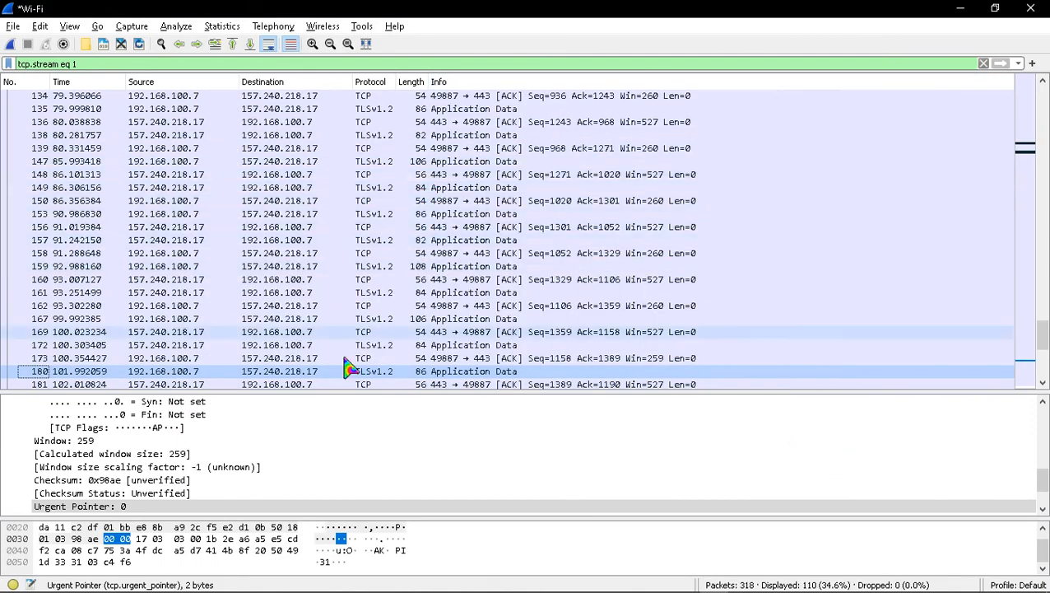
# Follow the TCP stream of packet 180
pyautogui.rightClick(175, 377)
pyautogui.moveTo(296, 260)
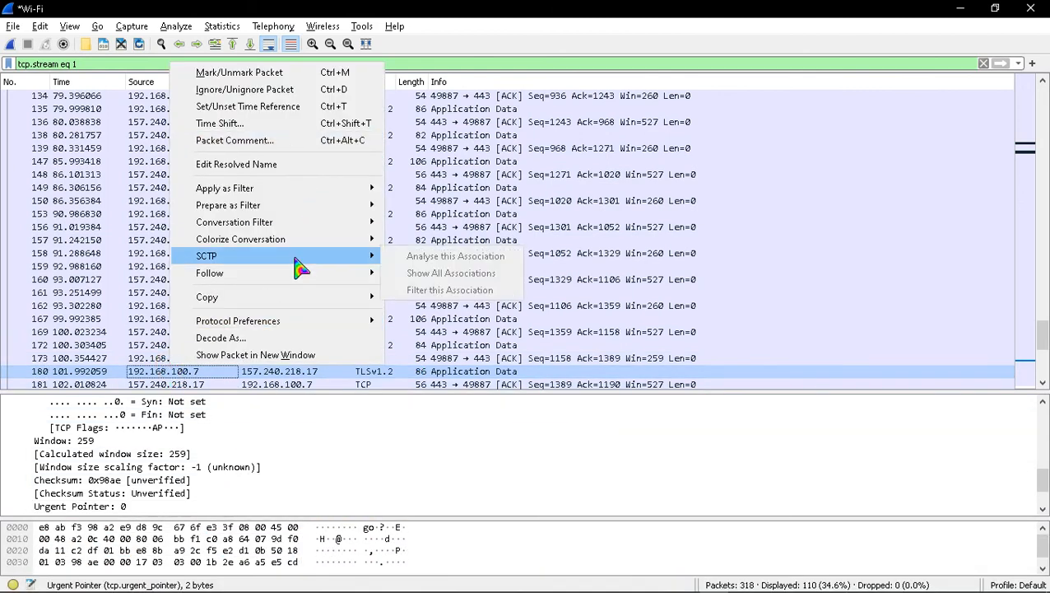
pyautogui.moveTo(362, 283)
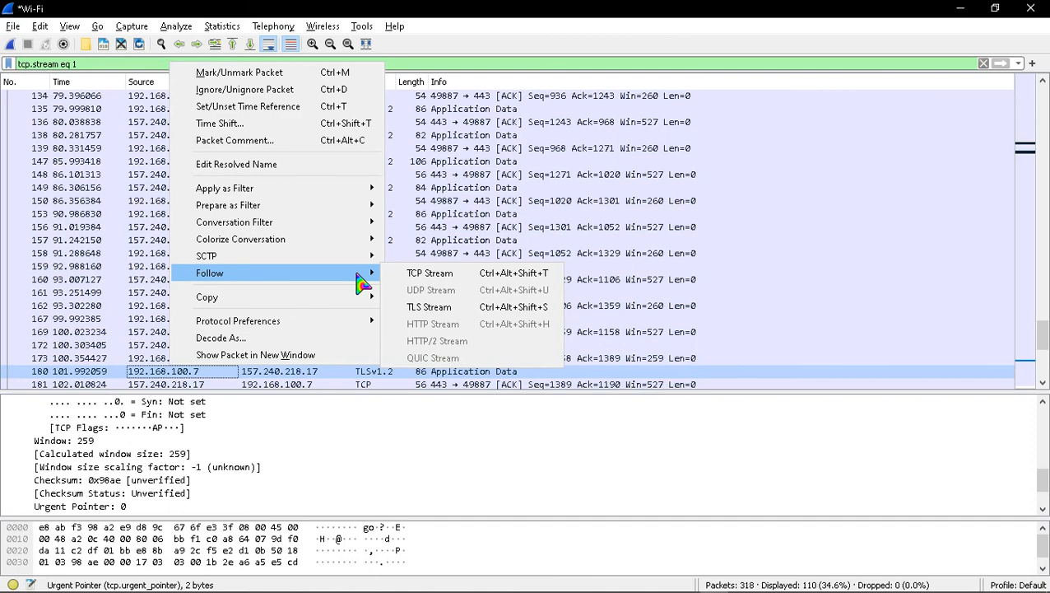
pyautogui.click(443, 277)
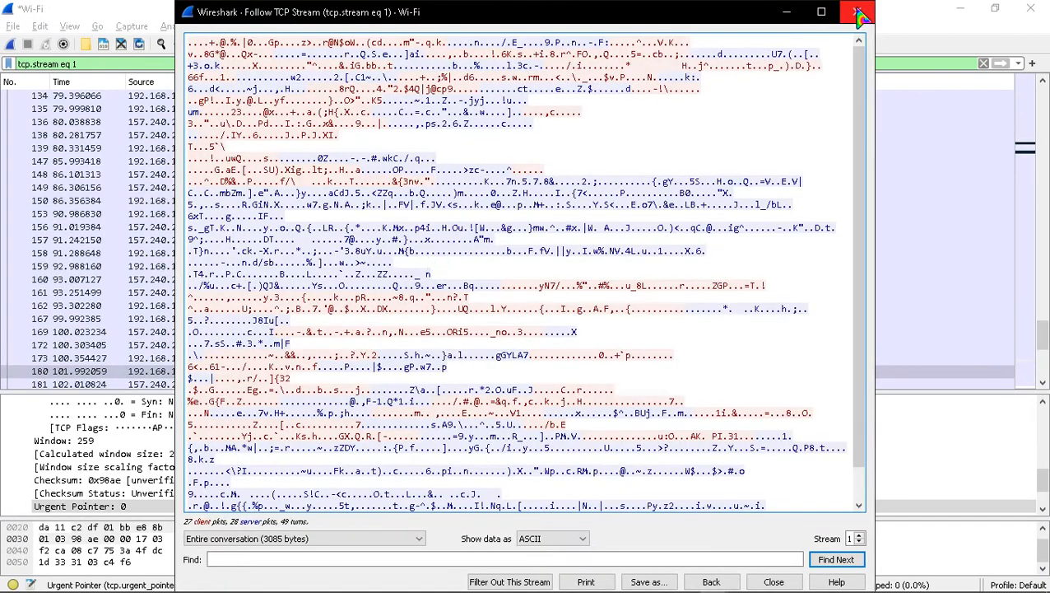
# View the TCP stream data as C Arrays, Hex Dump and Raw in turn, and close the stream window
pyautogui.click(559, 540)
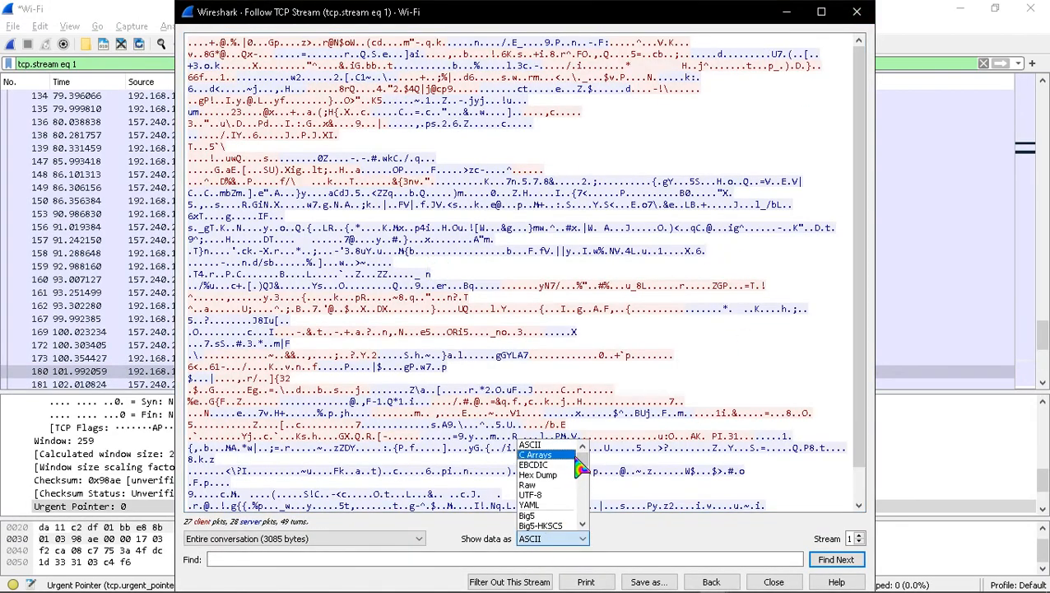
pyautogui.click(545, 454)
pyautogui.click(559, 540)
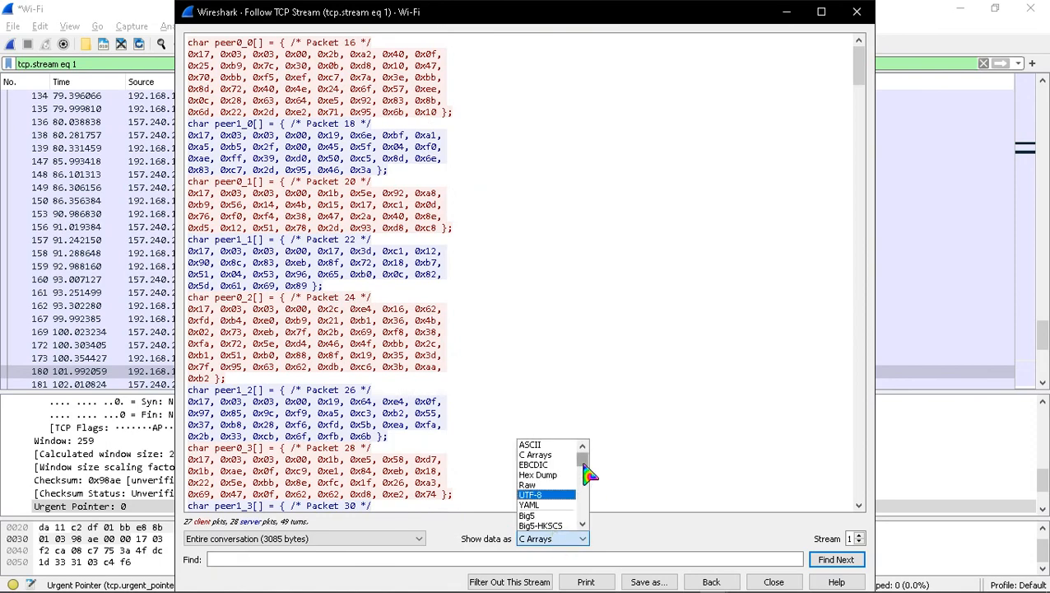
pyautogui.click(565, 476)
pyautogui.click(561, 540)
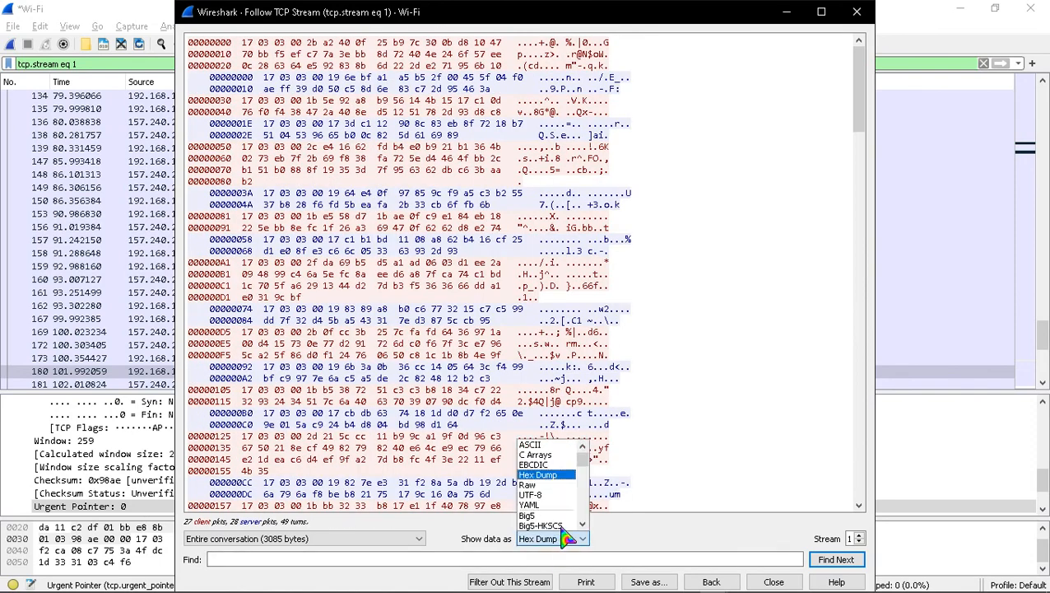
pyautogui.click(556, 486)
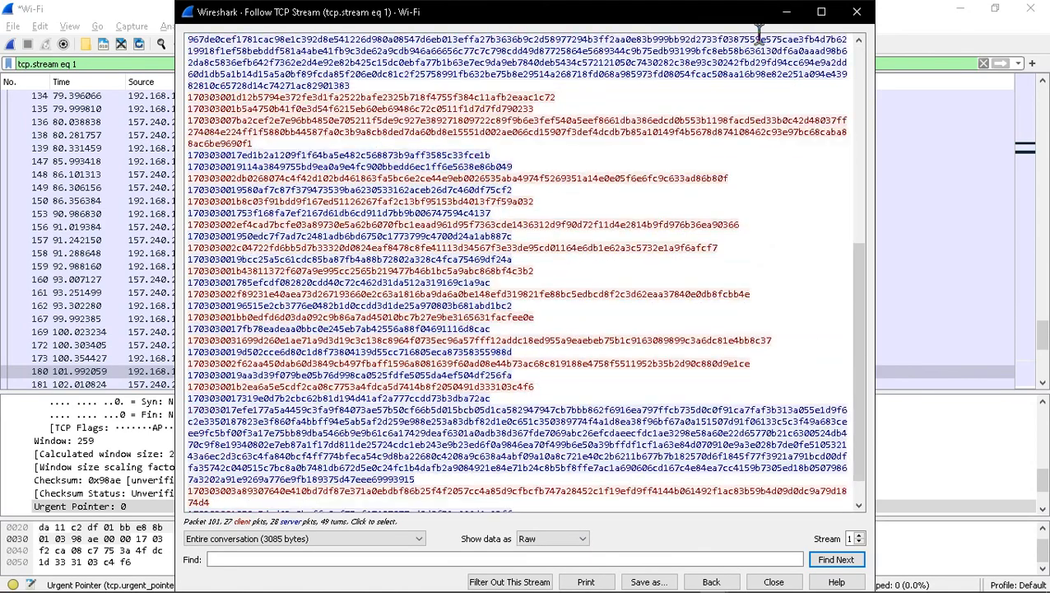
pyautogui.click(855, 20)
pyautogui.scroll(20, 764, 247)
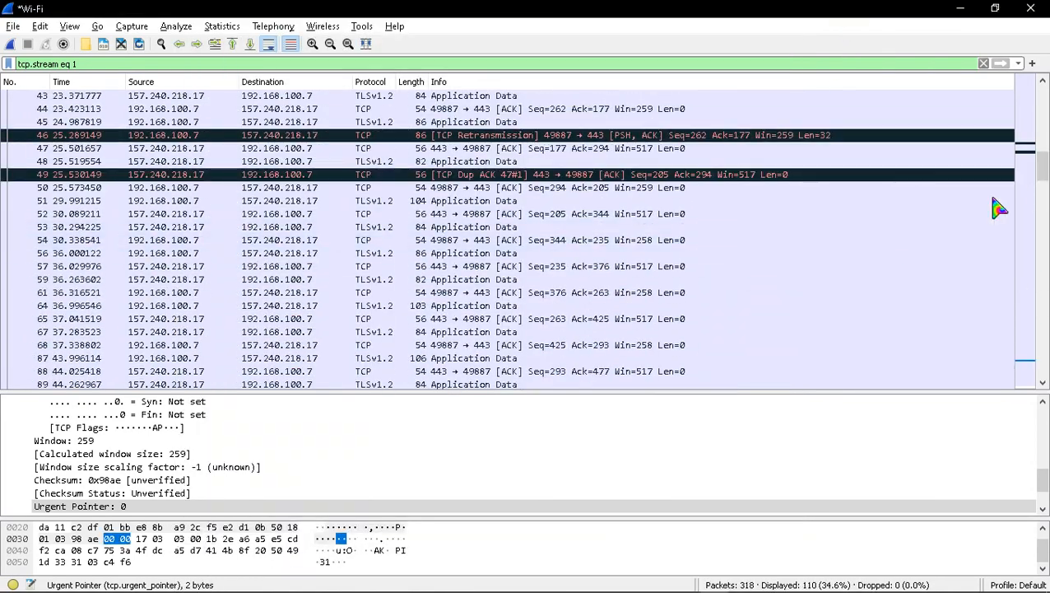